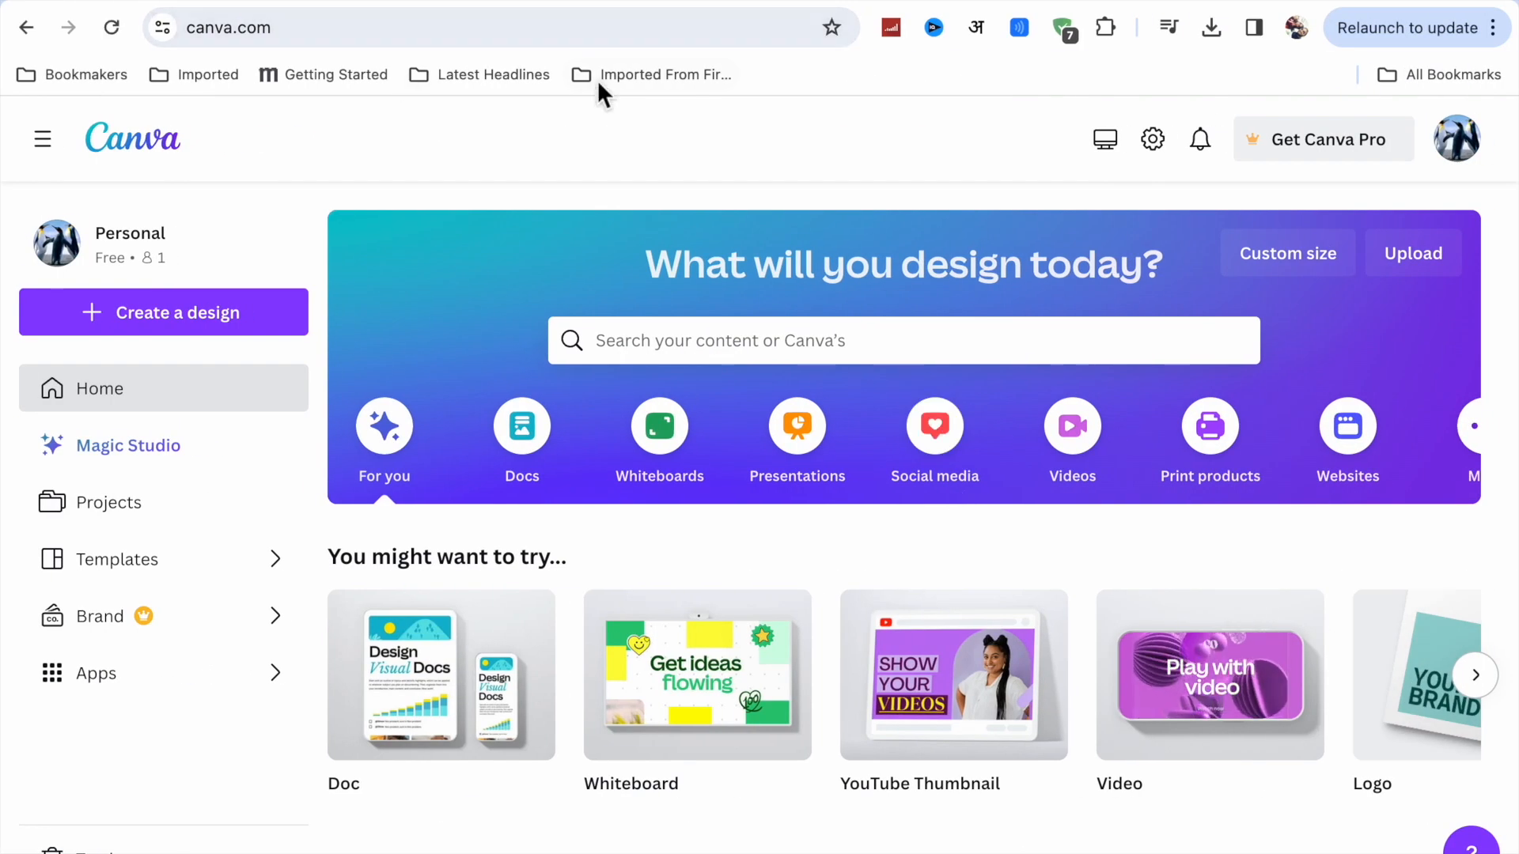
Create a blank YouTube Thumbnail design
mouse_move(647, 744)
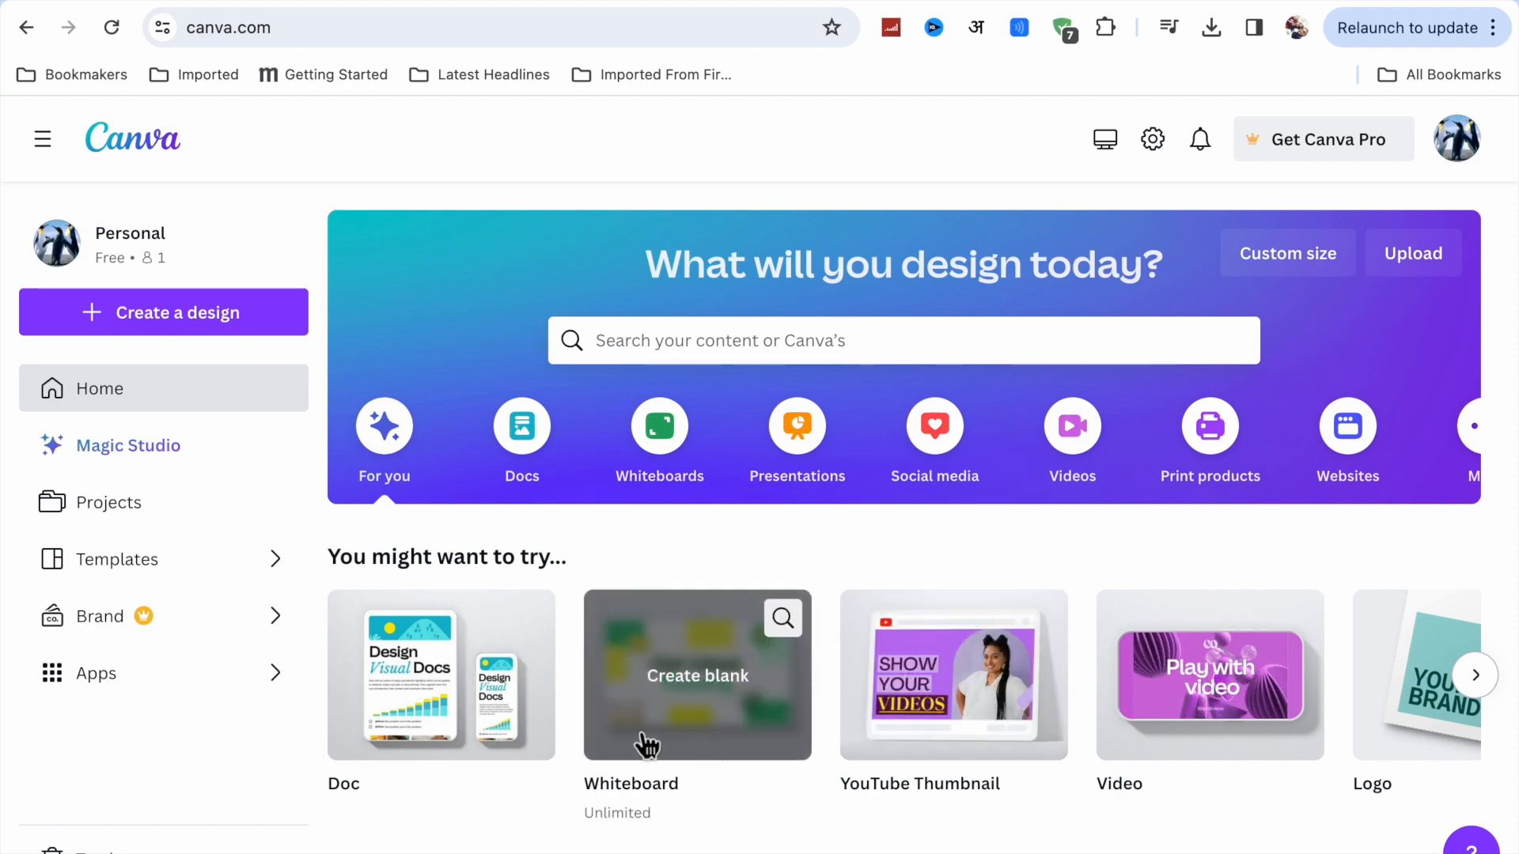
click(942, 724)
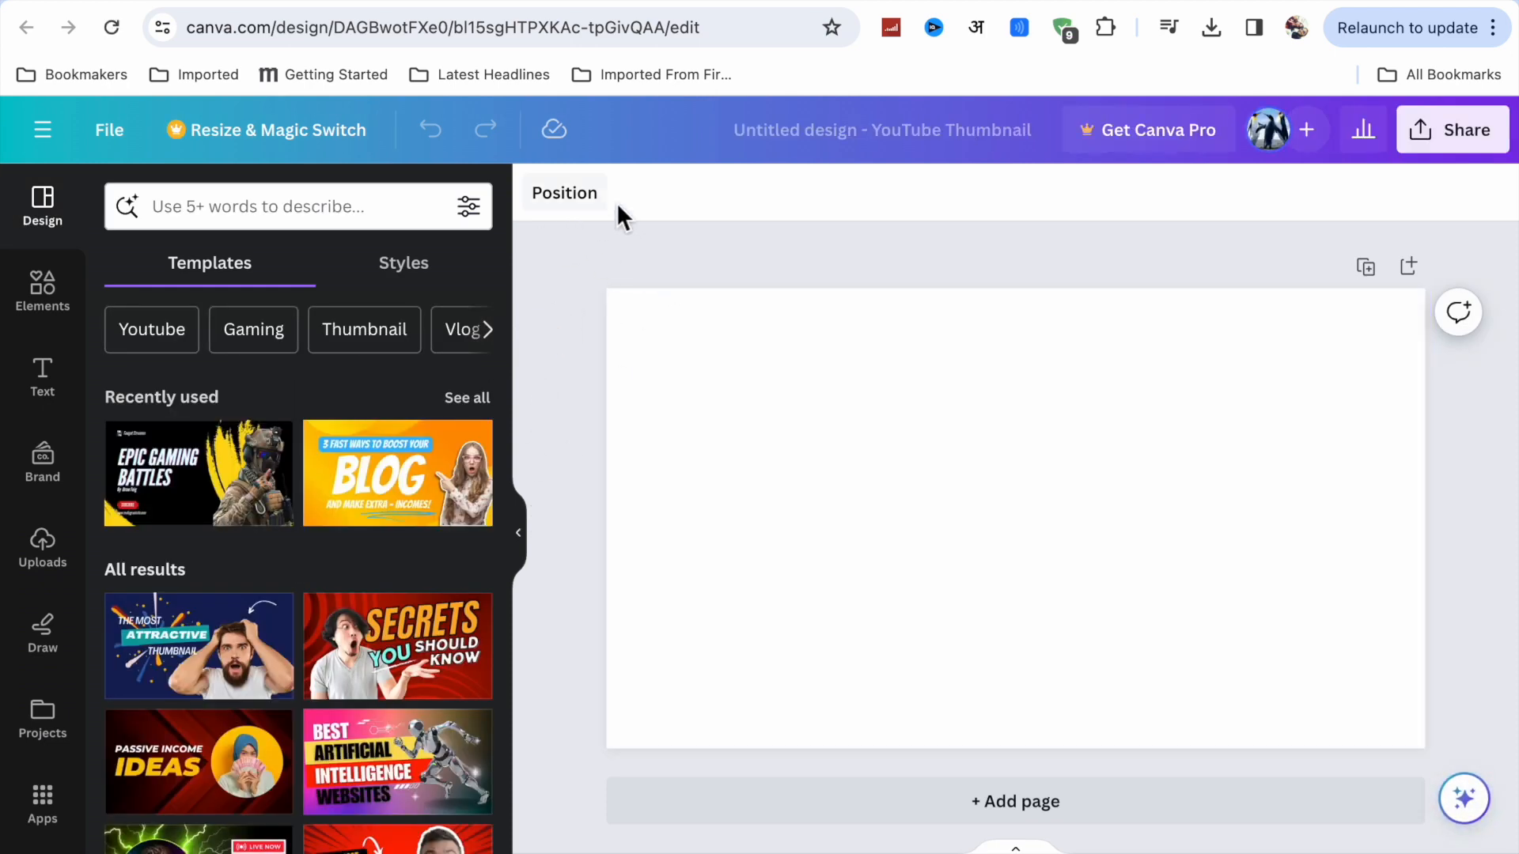
Search Google Images for "colorful bird" in a new browser tab
click(609, 0)
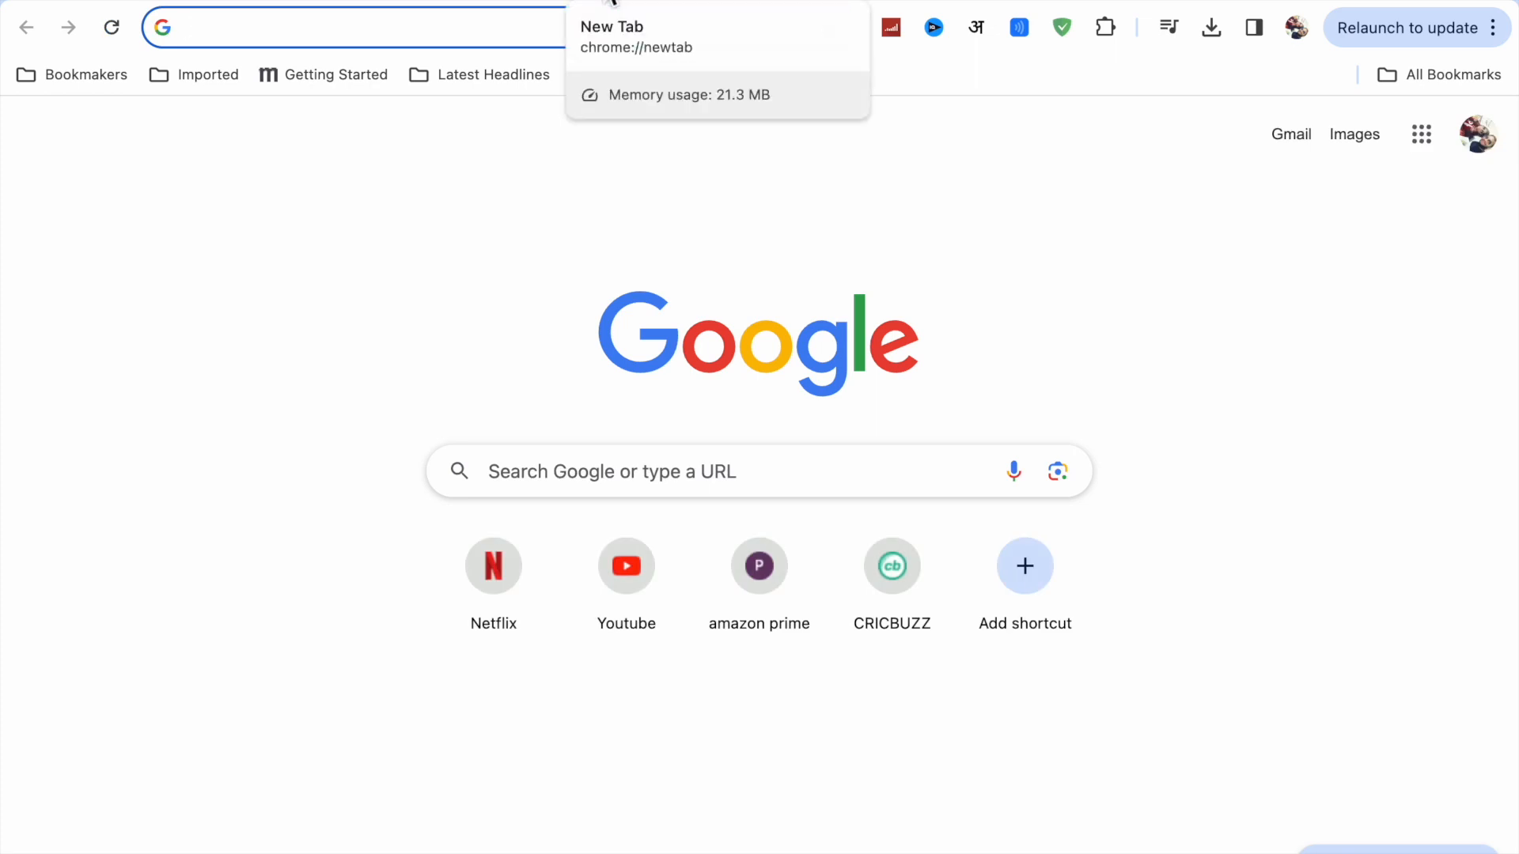
text(bi)
key(BackSpace)
key(BackSpace)
text(color)
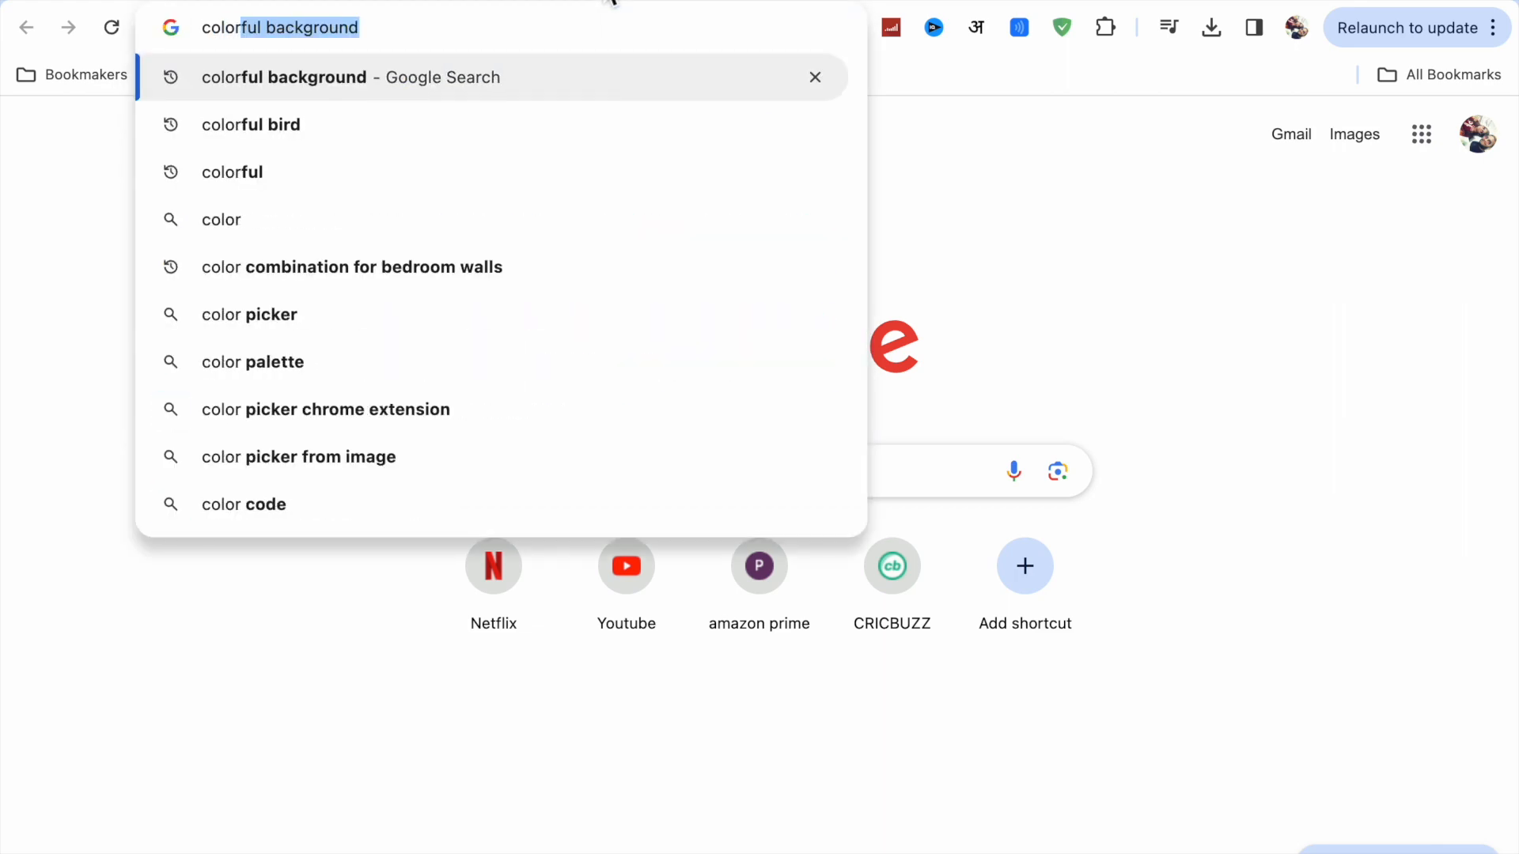
text(ful bird)
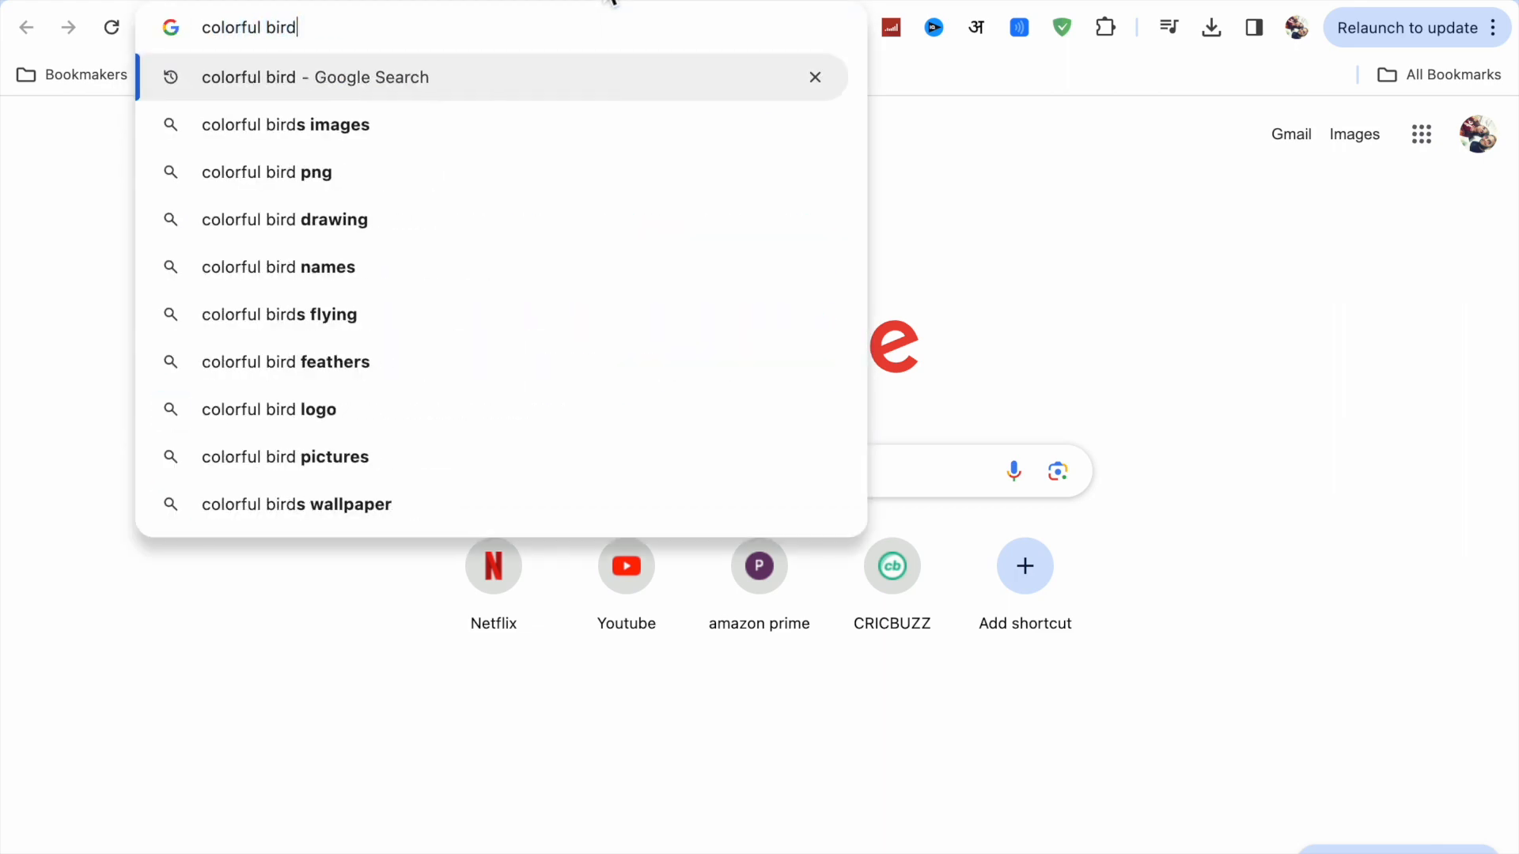
key(Return)
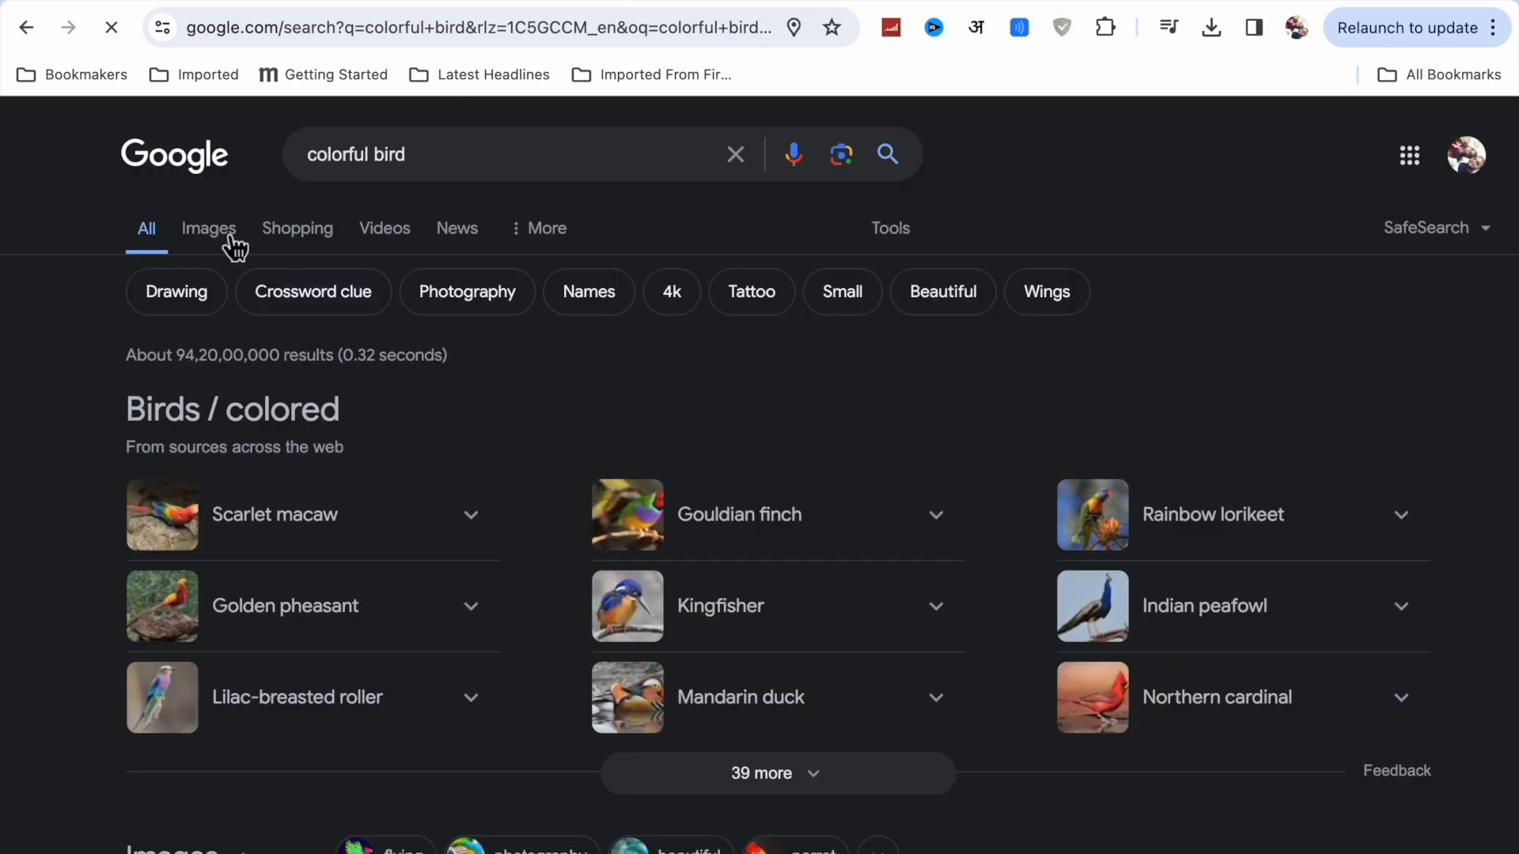
click(231, 237)
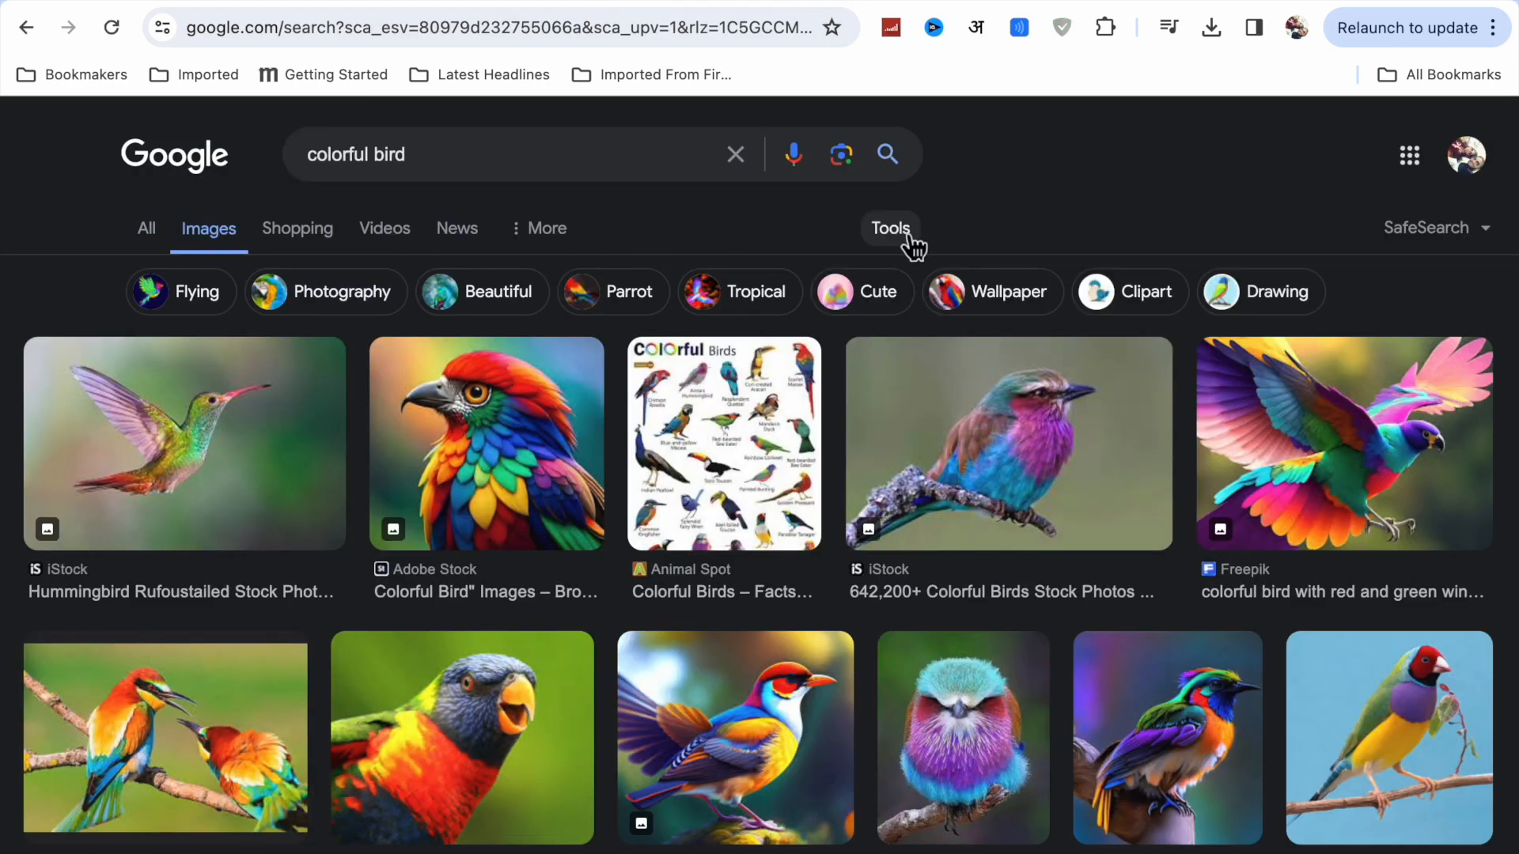
Filter the colorful bird image results to the Large size
click(908, 235)
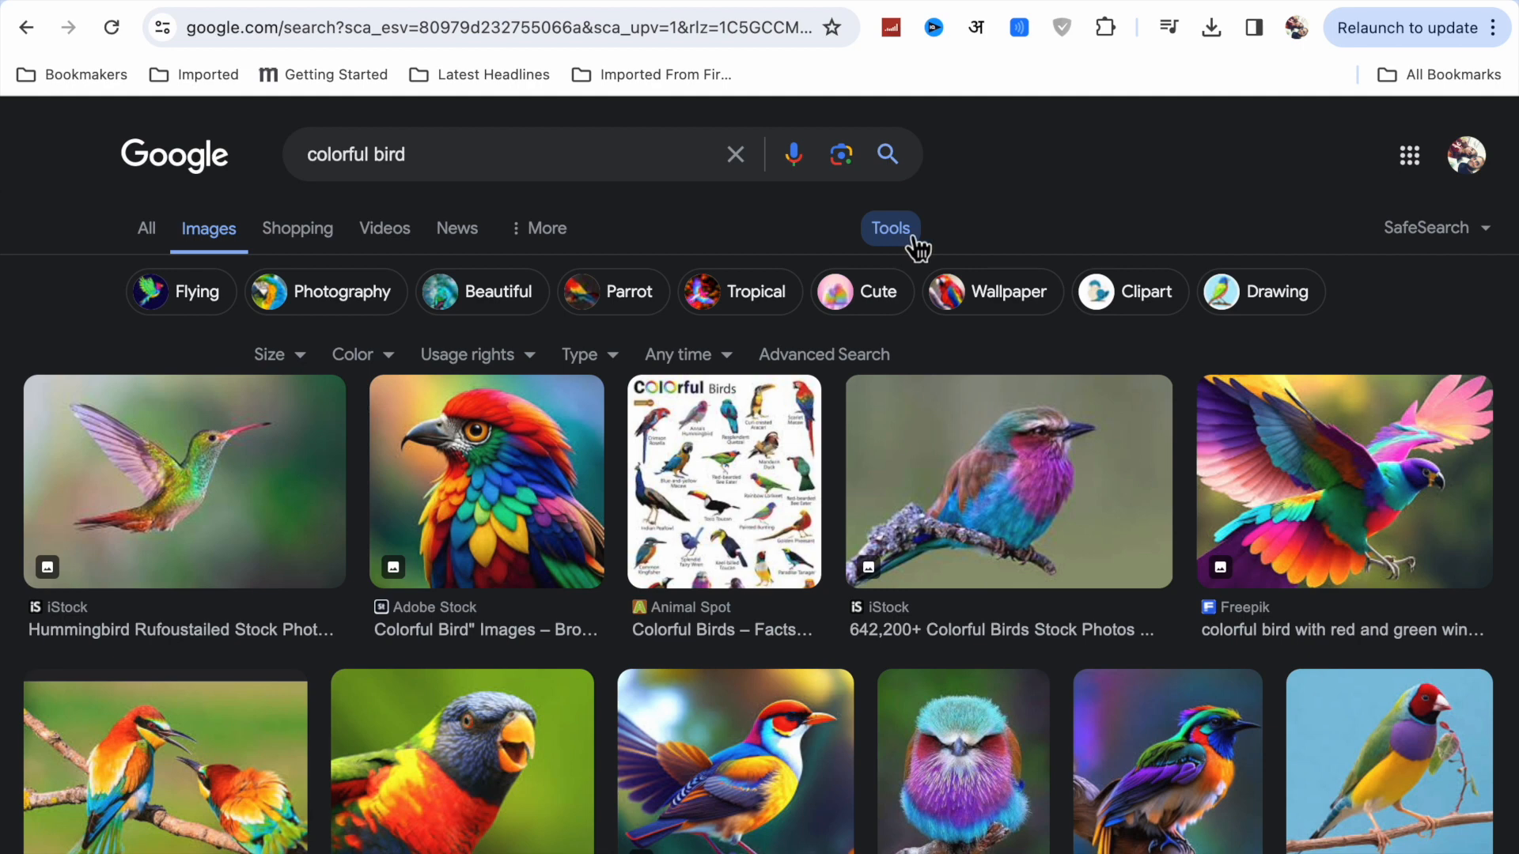
click(912, 239)
click(911, 237)
click(304, 360)
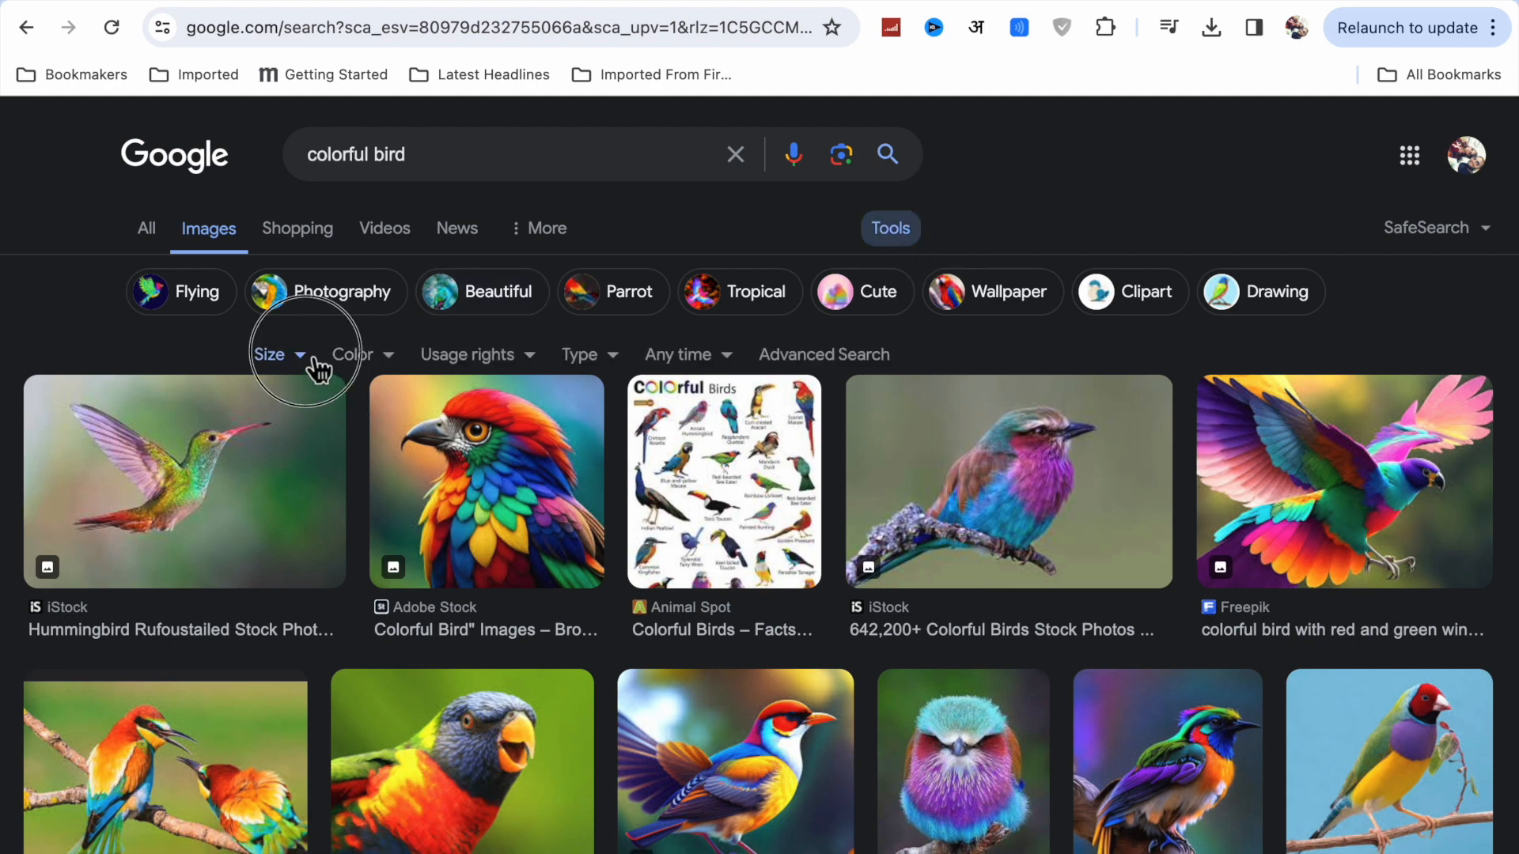
click(308, 431)
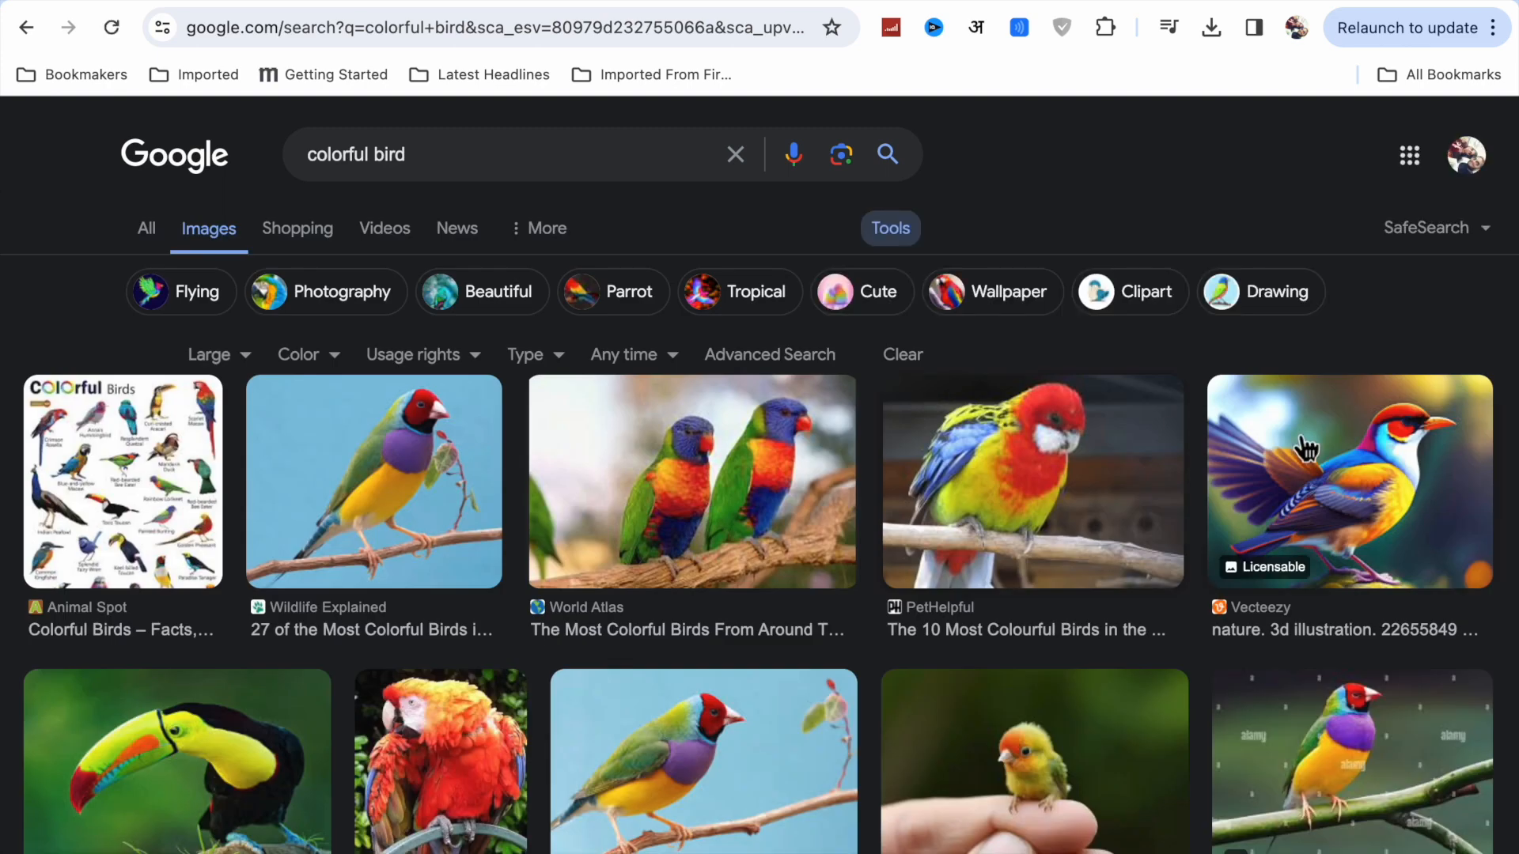
Save the Vecteezy image of the colorful bird on a nature background to the Desktop
click(1409, 477)
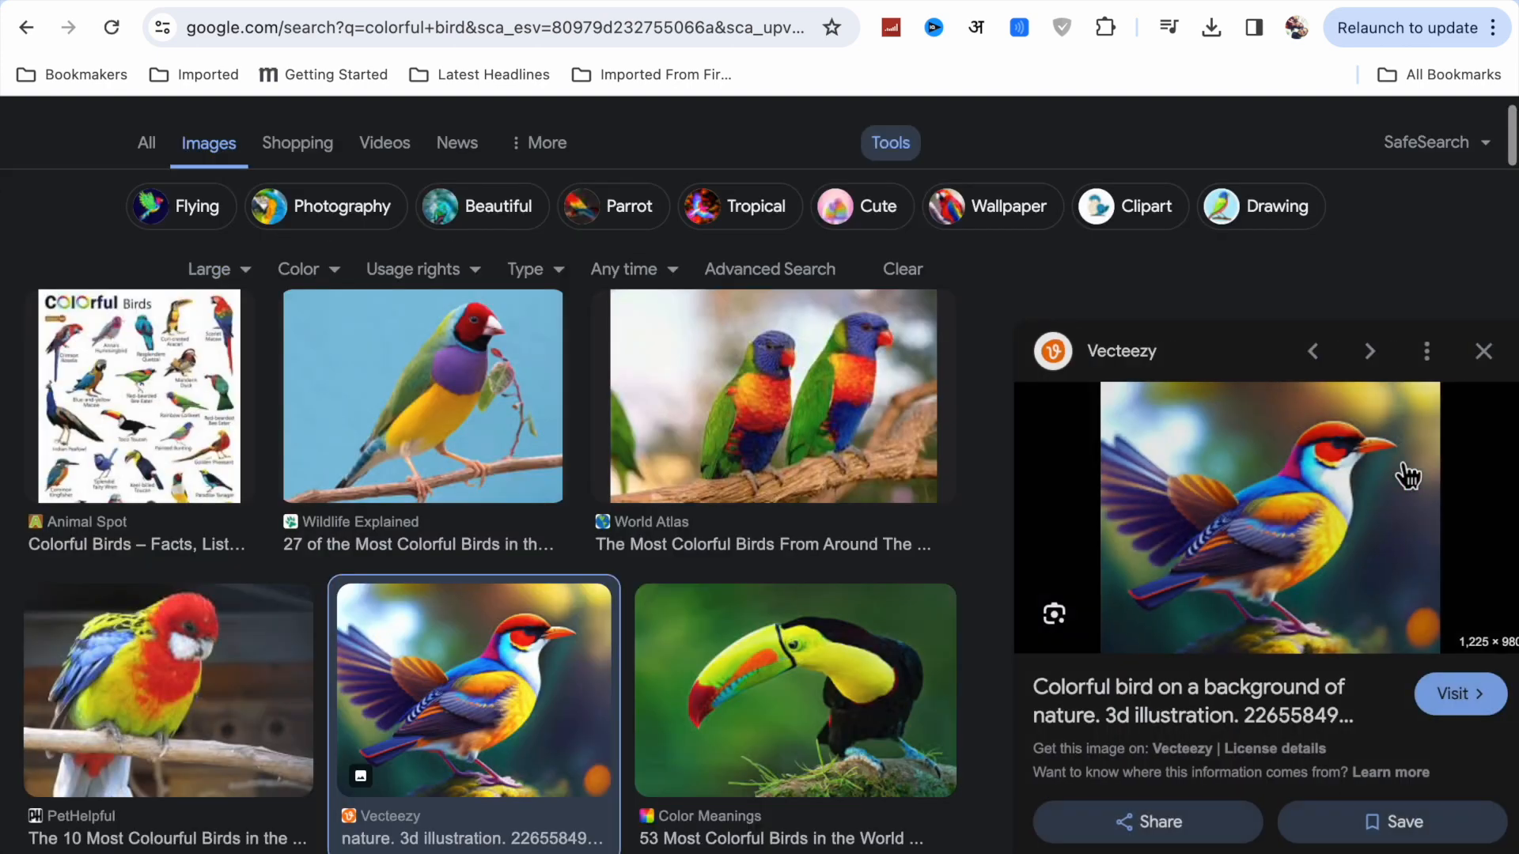
right_click(1276, 513)
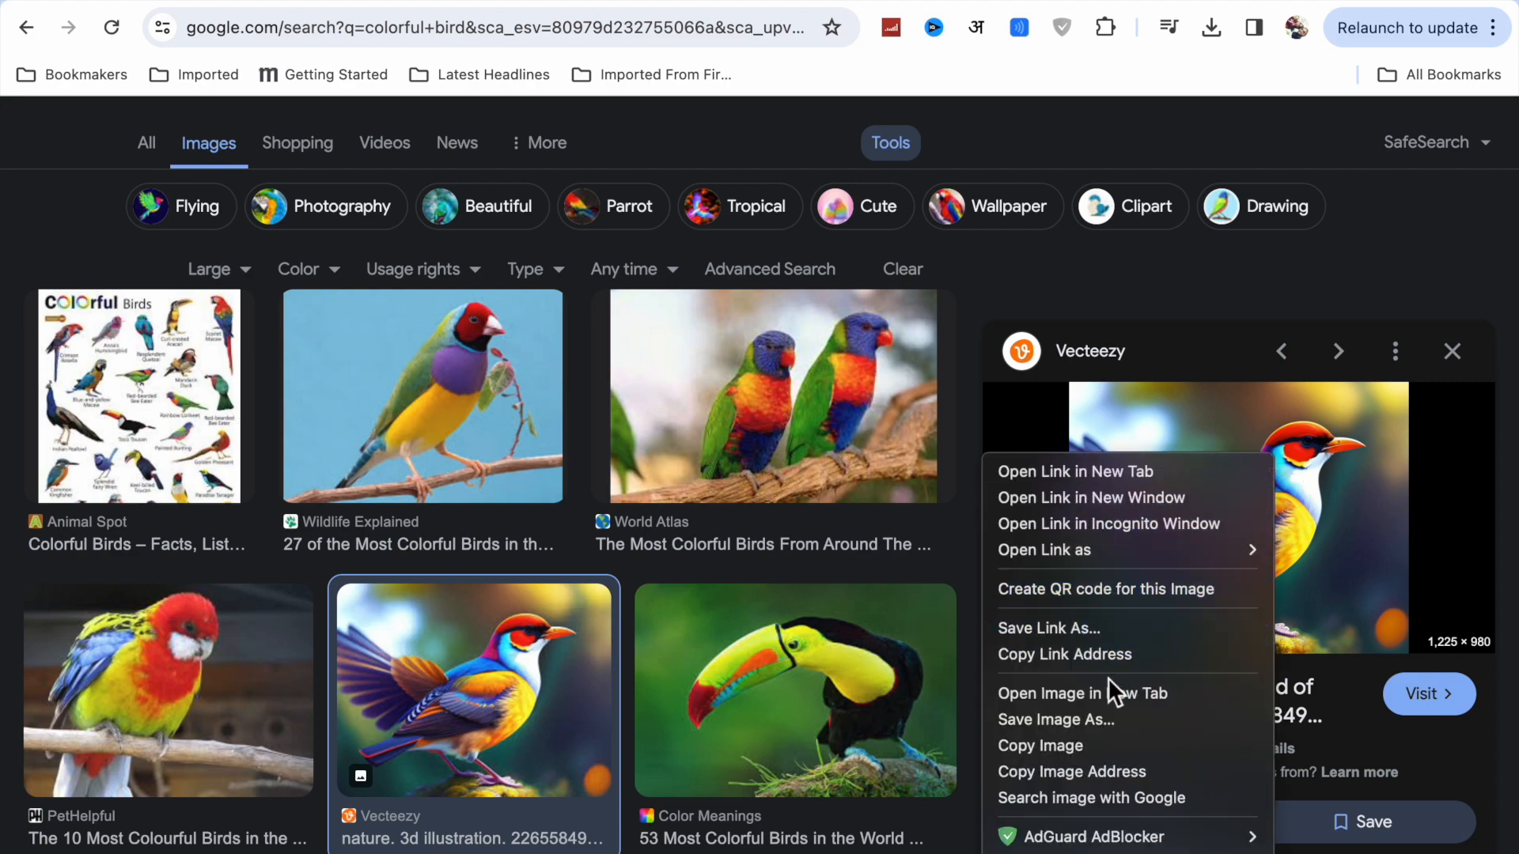
click(1101, 722)
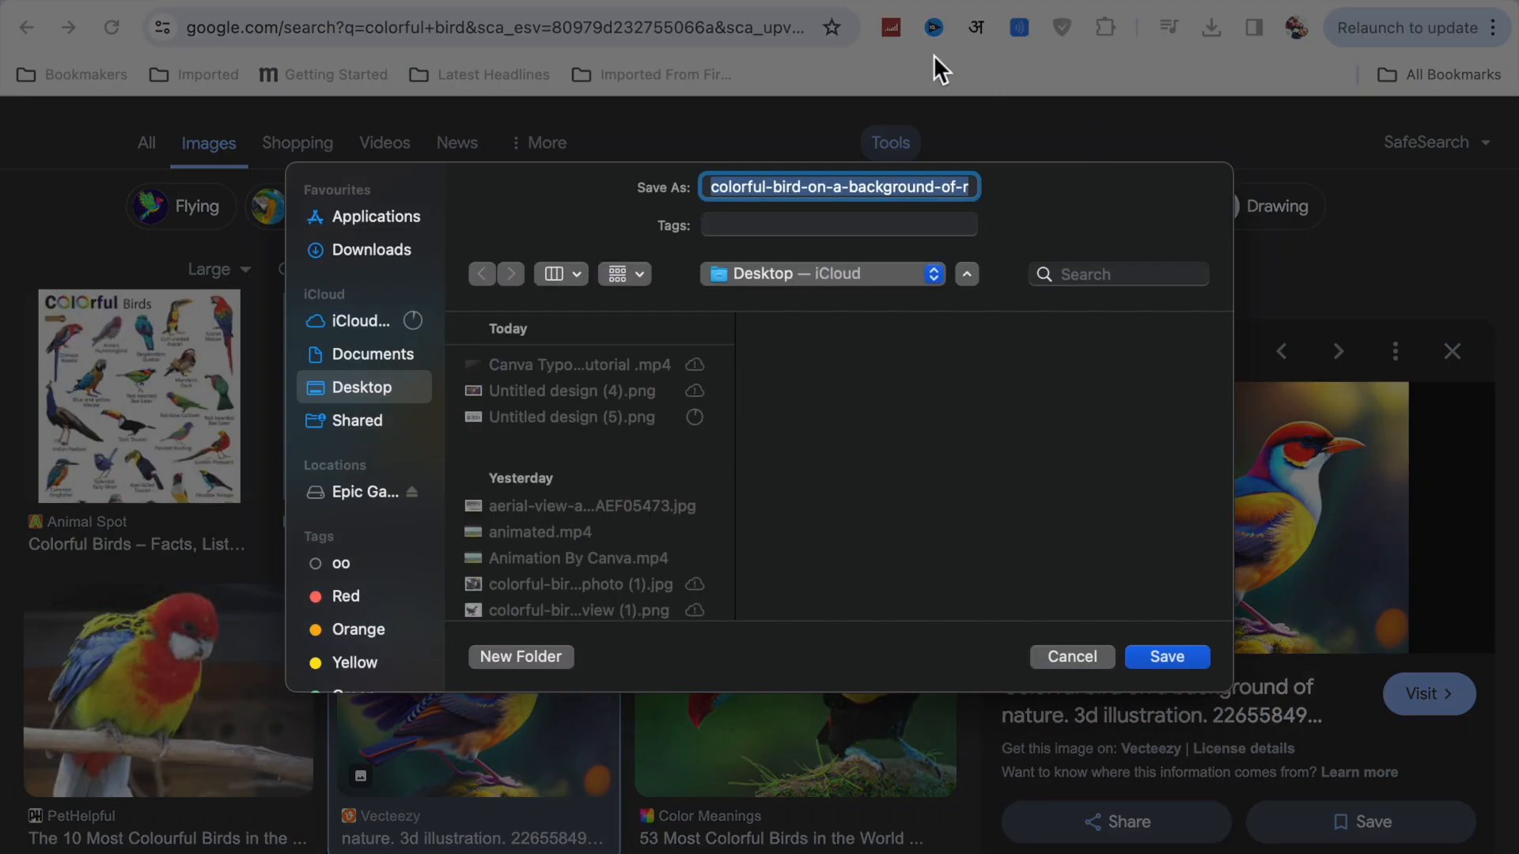
click(1167, 657)
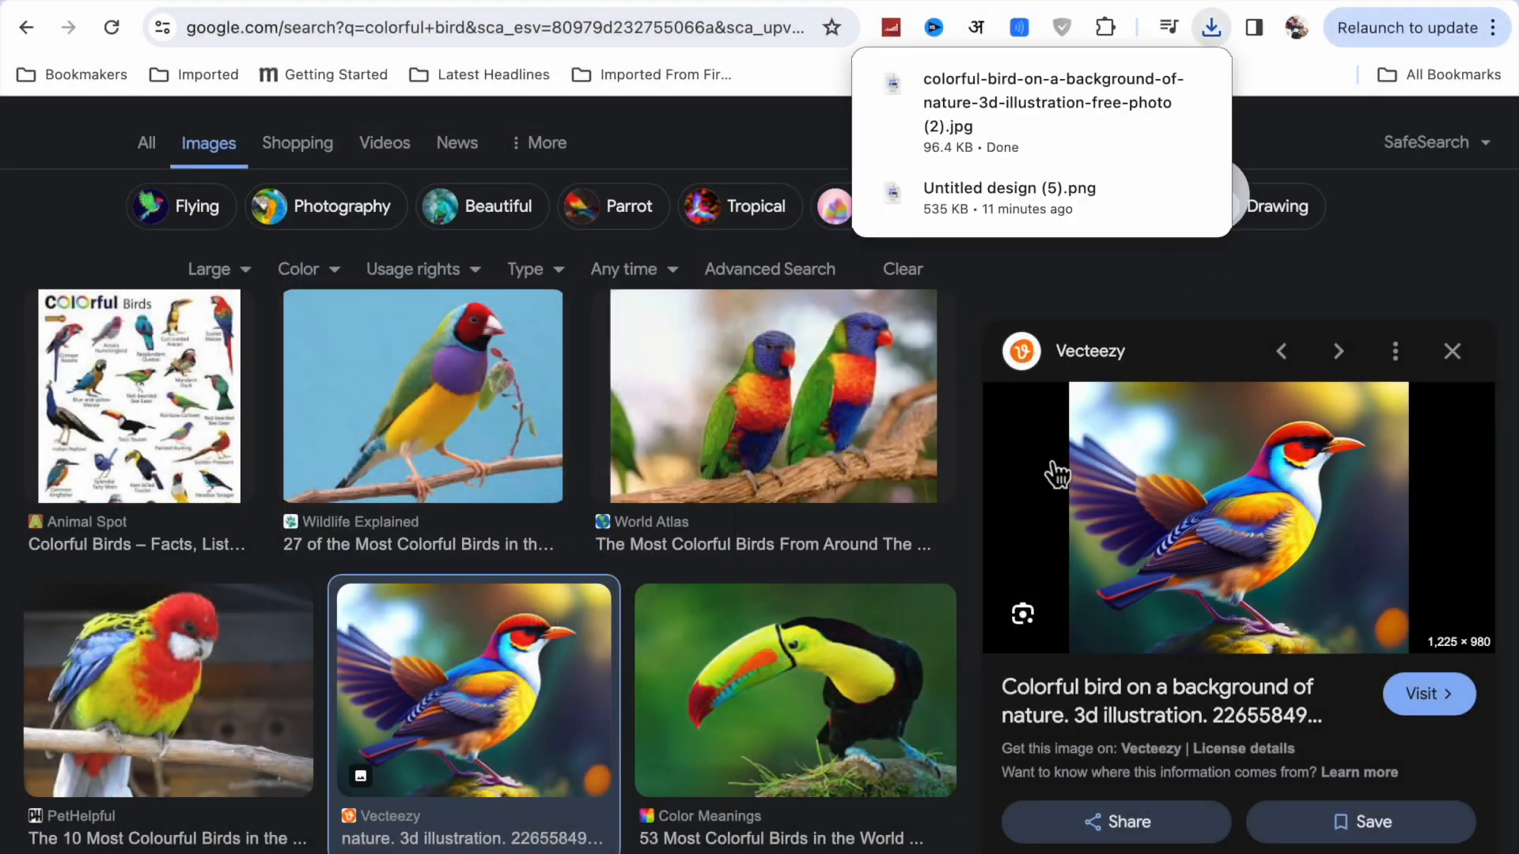
Change the Google Images search to "colorful background"
click(452, 0)
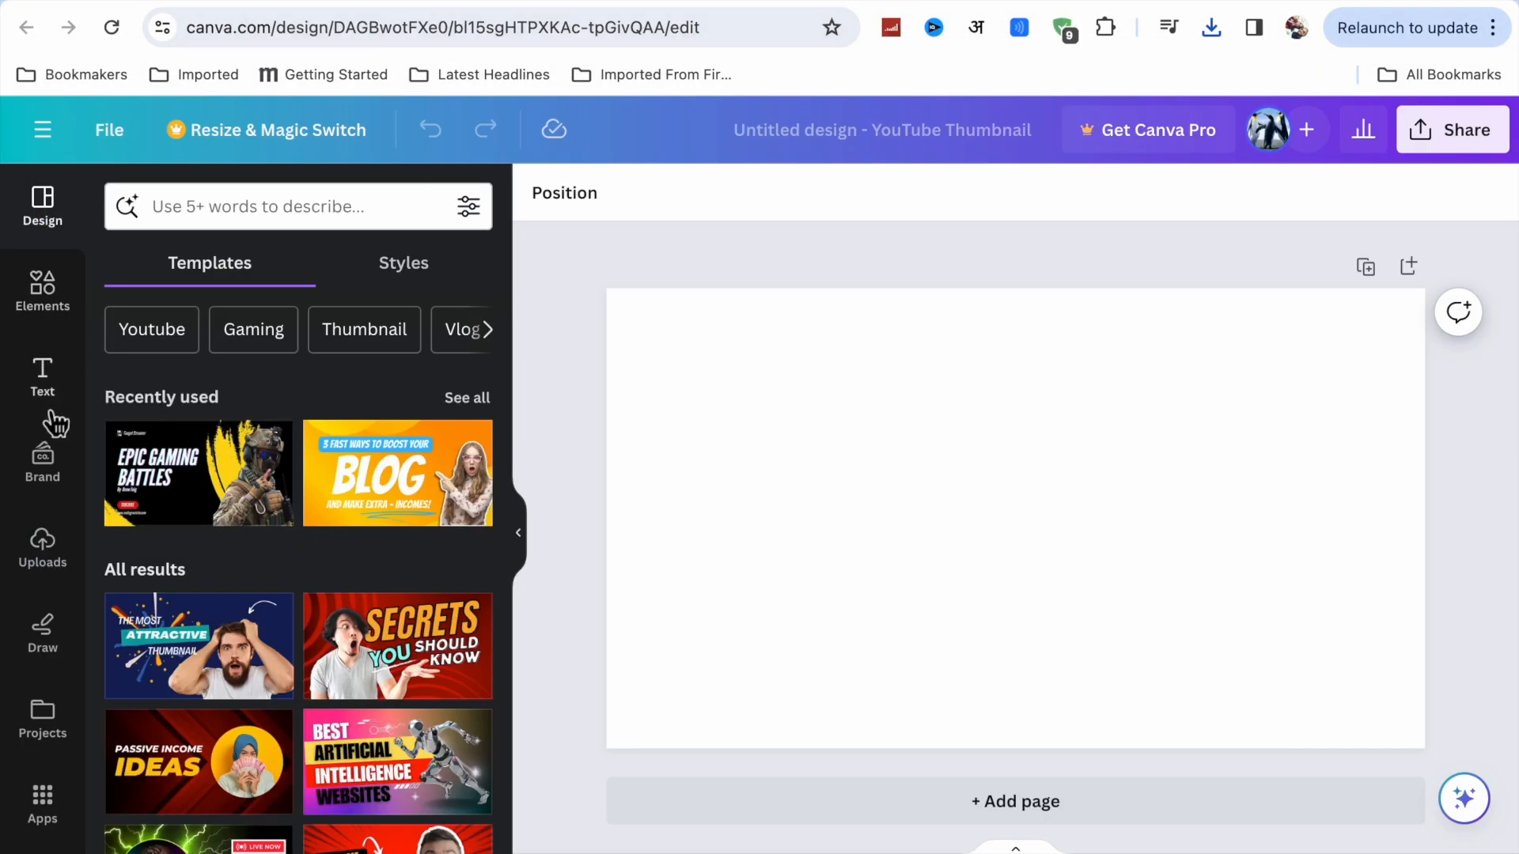
click(739, 0)
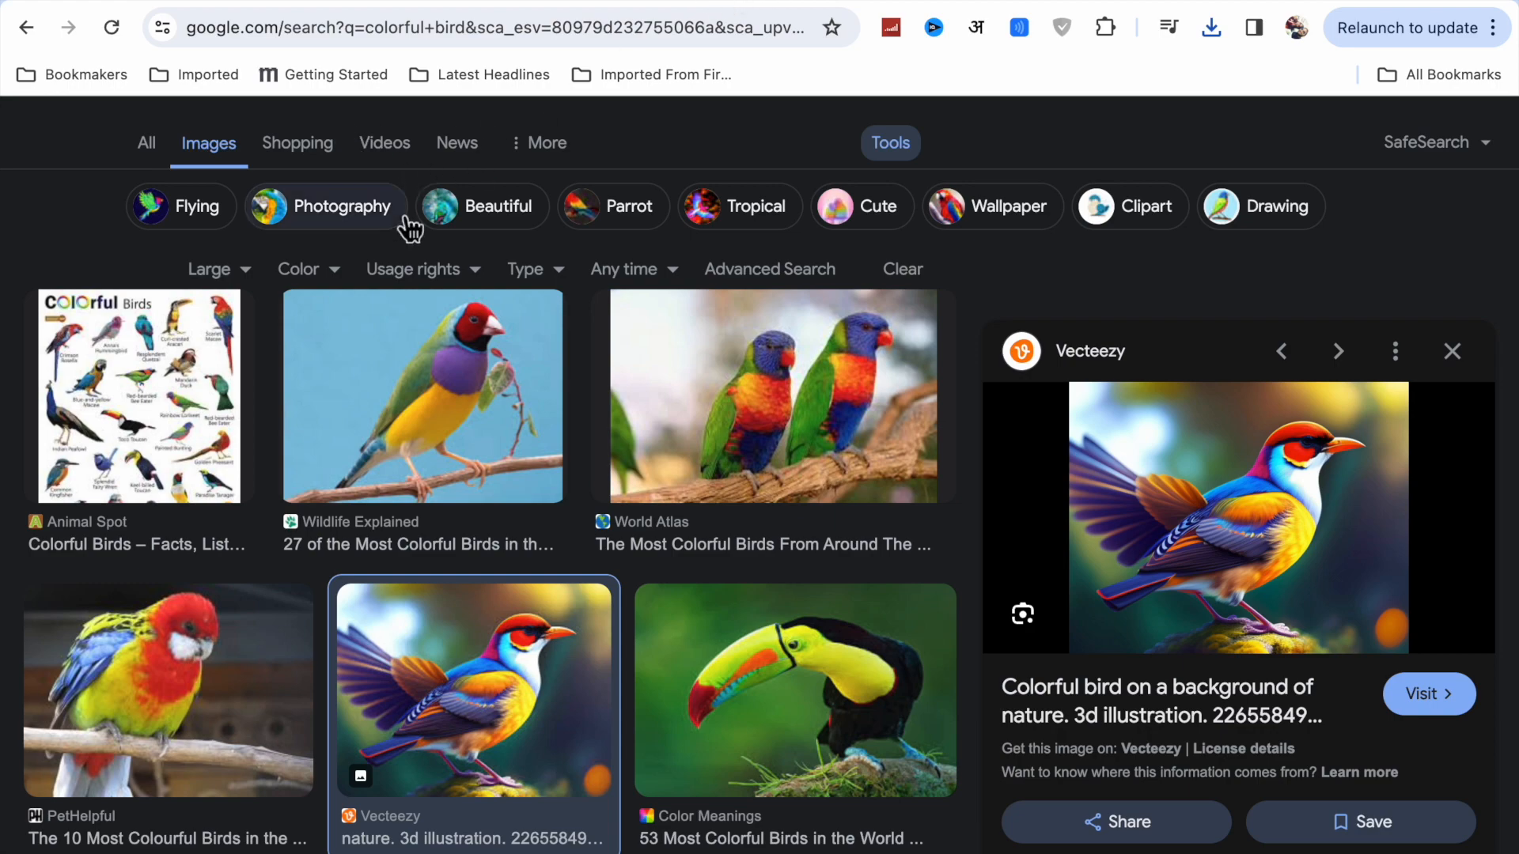
scroll(403, 226, up, 1)
click(437, 166)
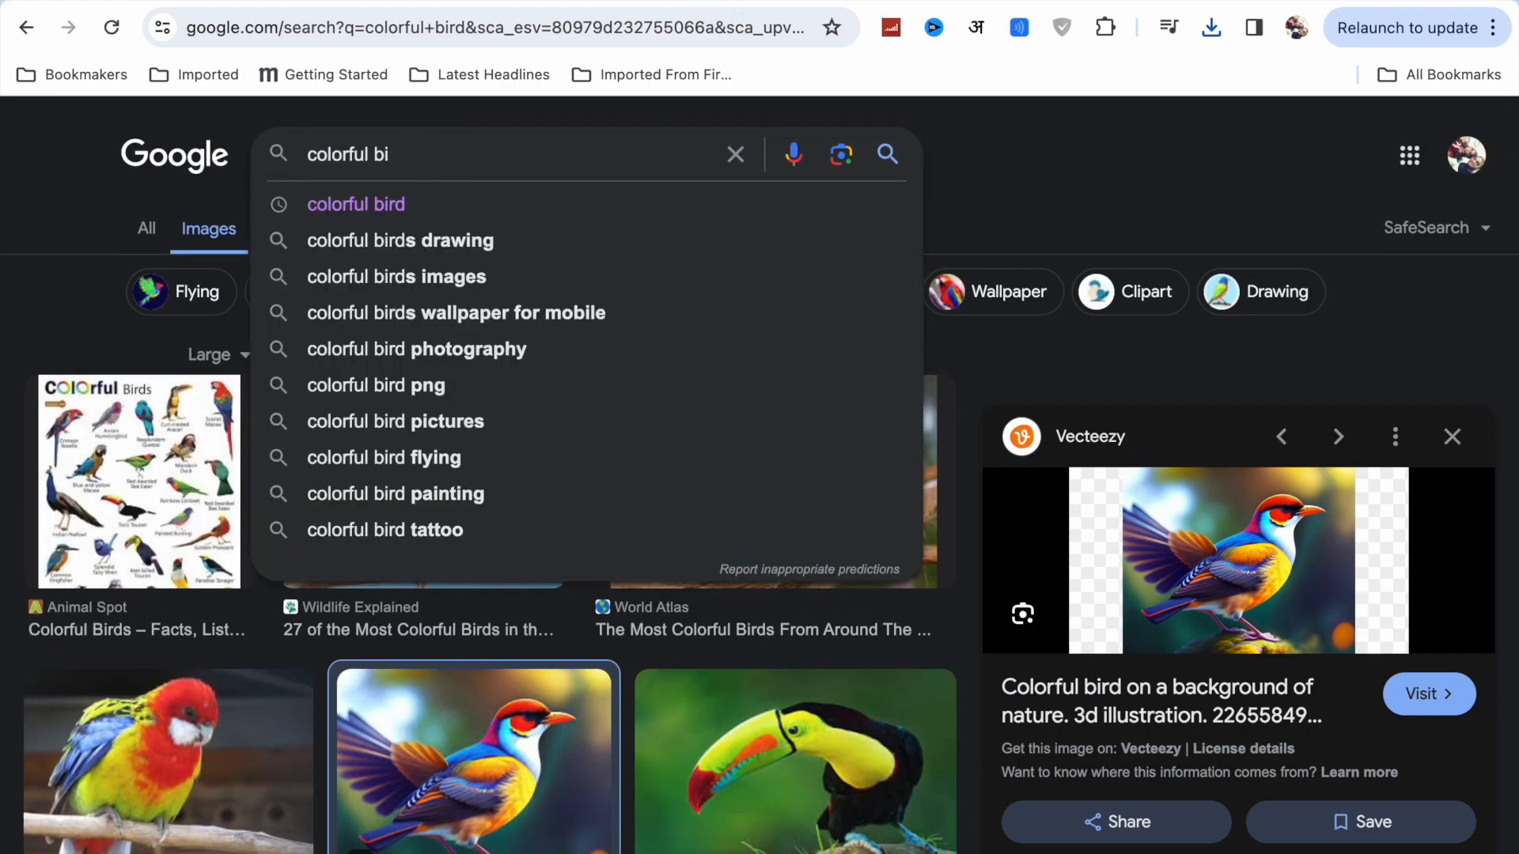
key(BackSpace)
text(ackground)
key(Return)
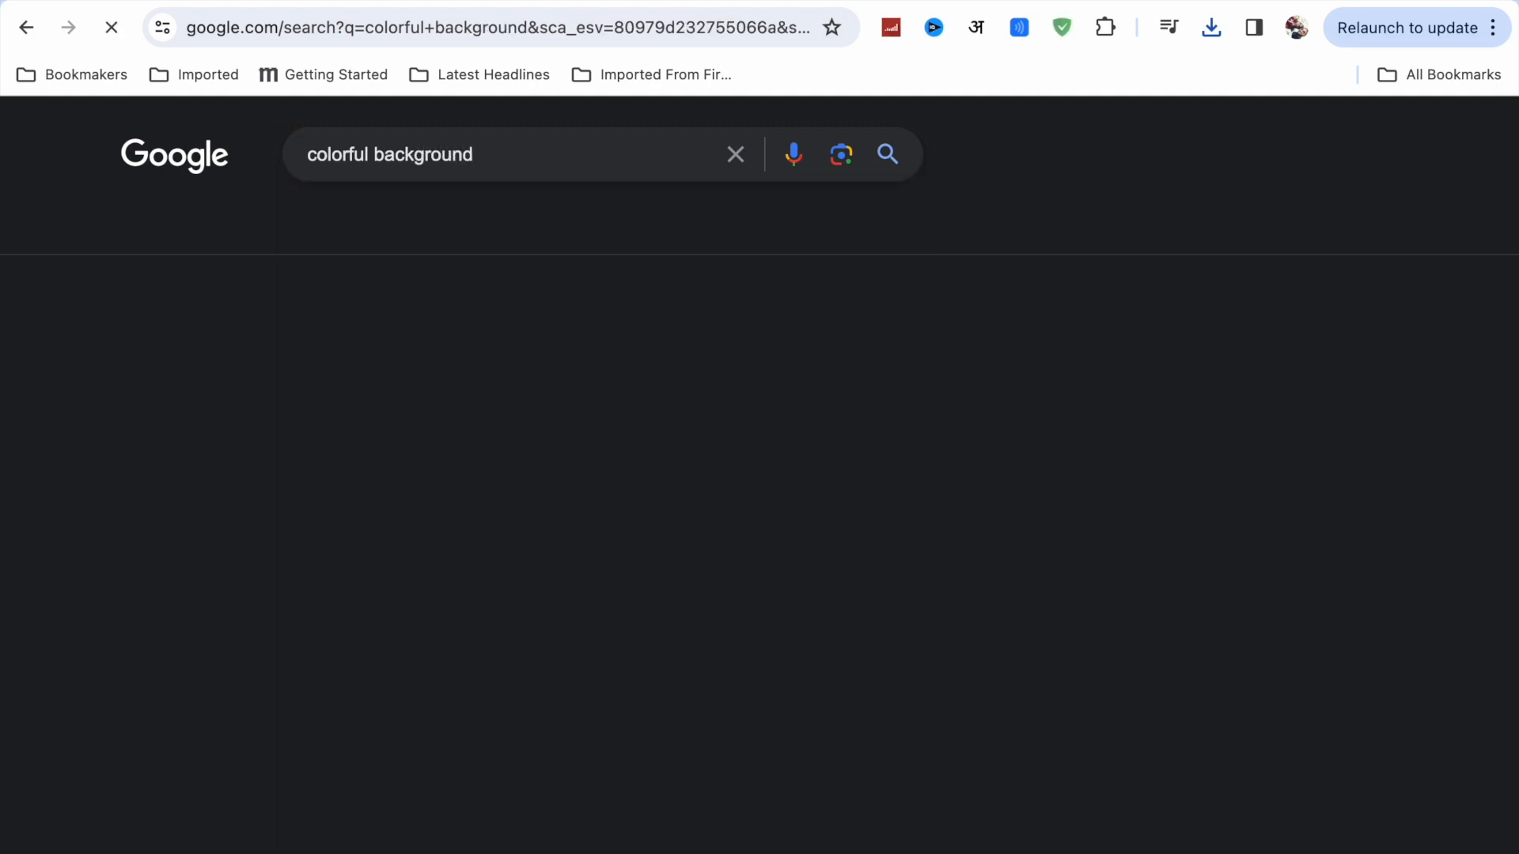
Filter the colorful background image results to the Large size
click(277, 496)
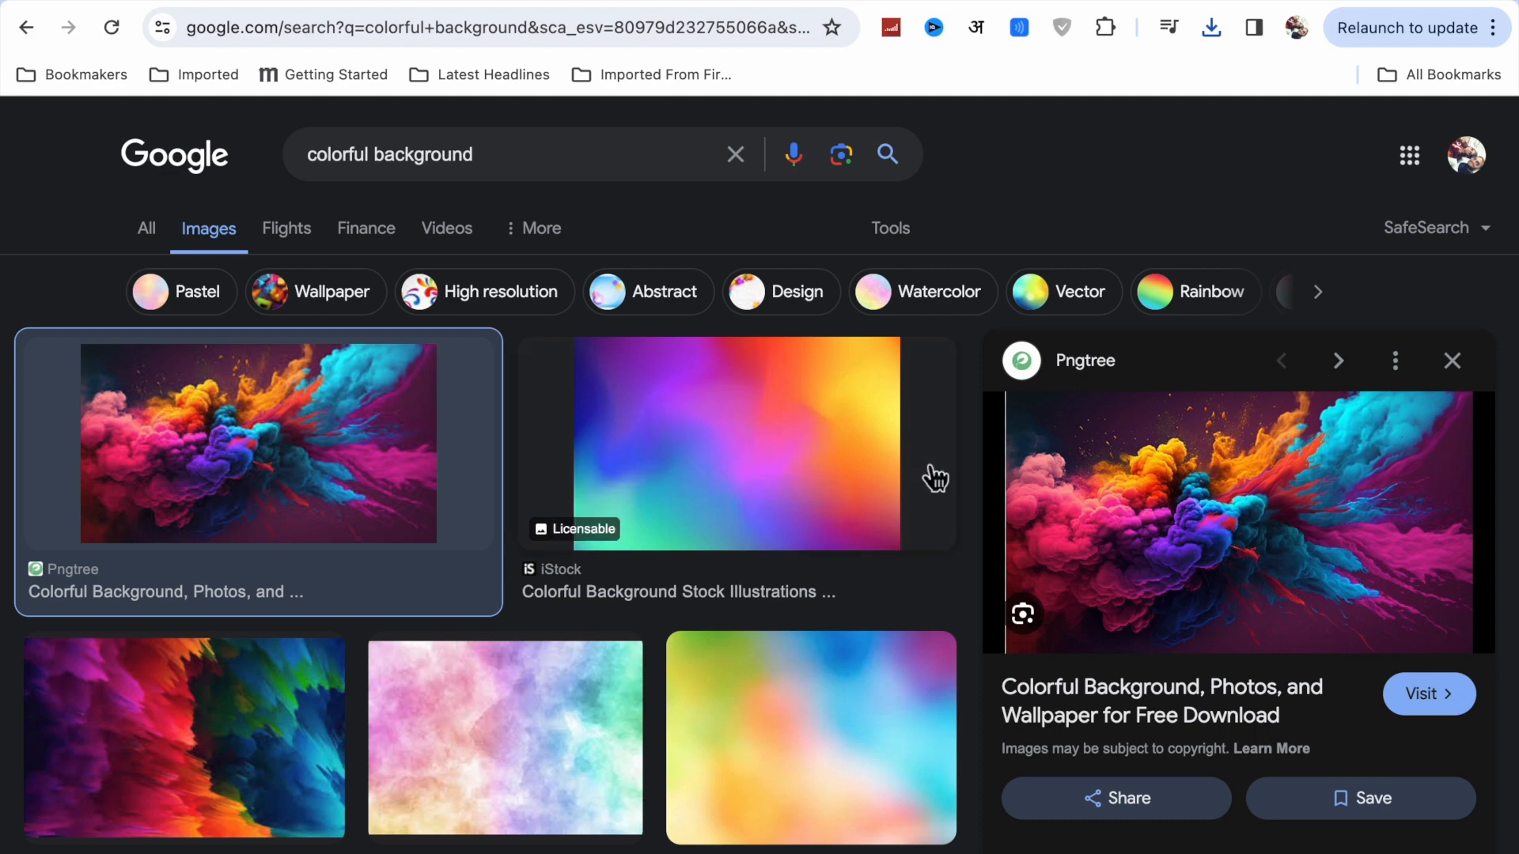
click(893, 239)
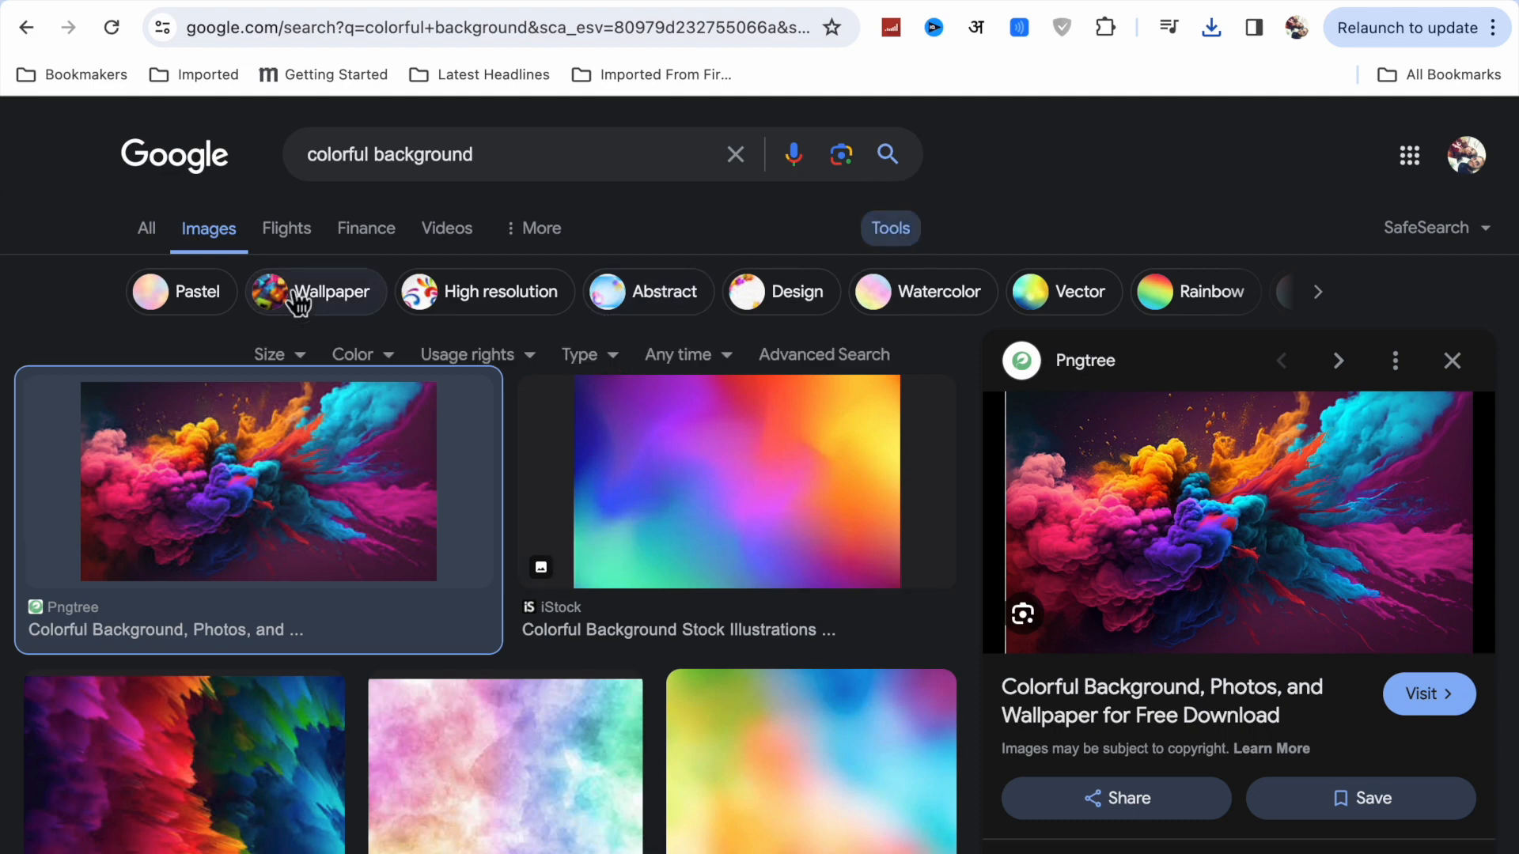
click(289, 360)
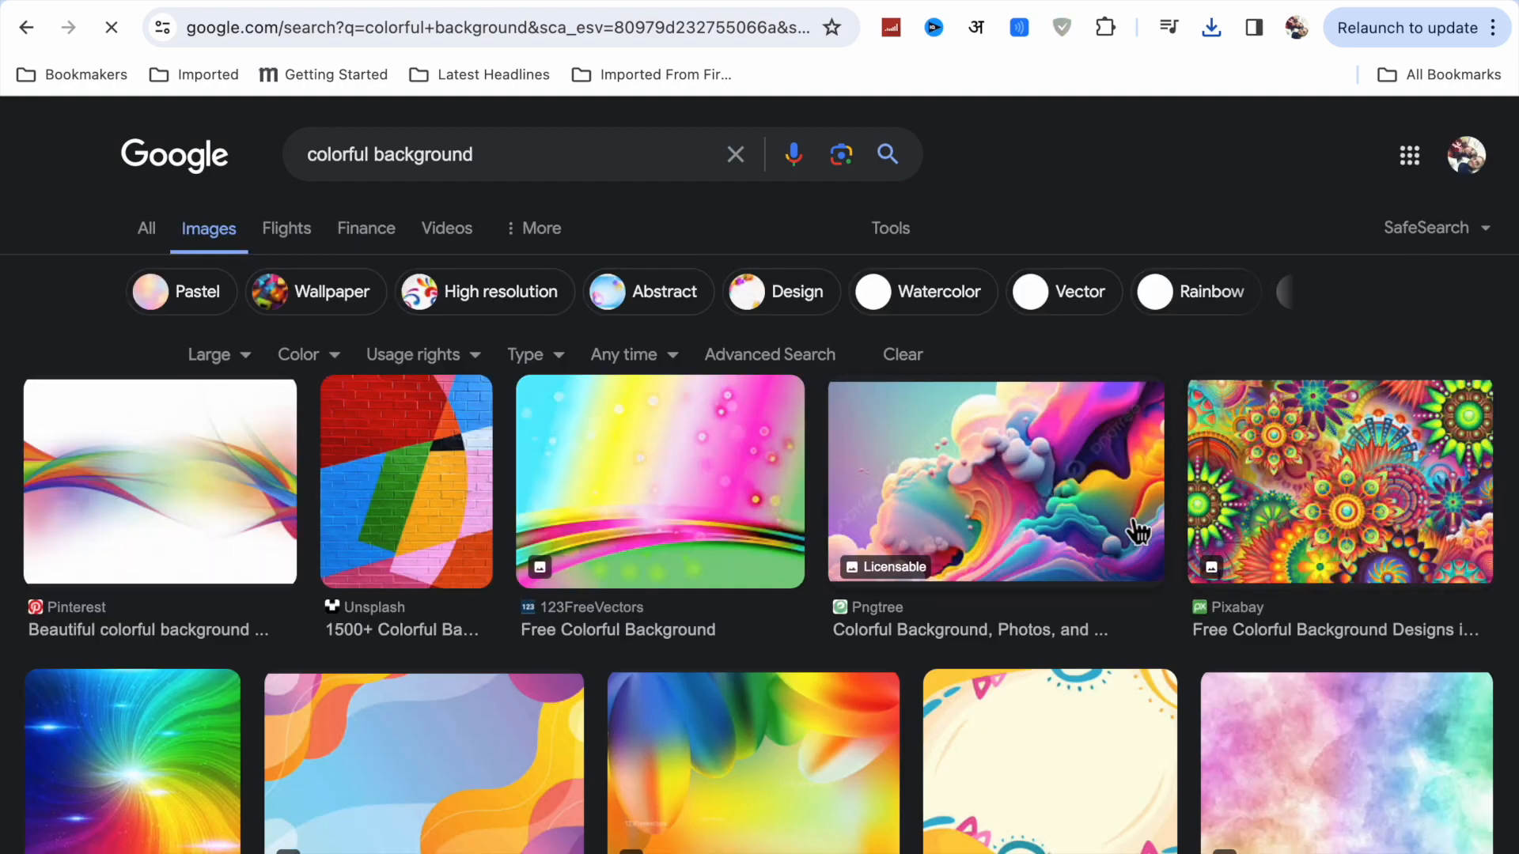
Find the Pngtree image of colorful powder smoke among the results and save it to the Desktop
scroll(693, 546, down, 6)
scroll(693, 546, down, 10)
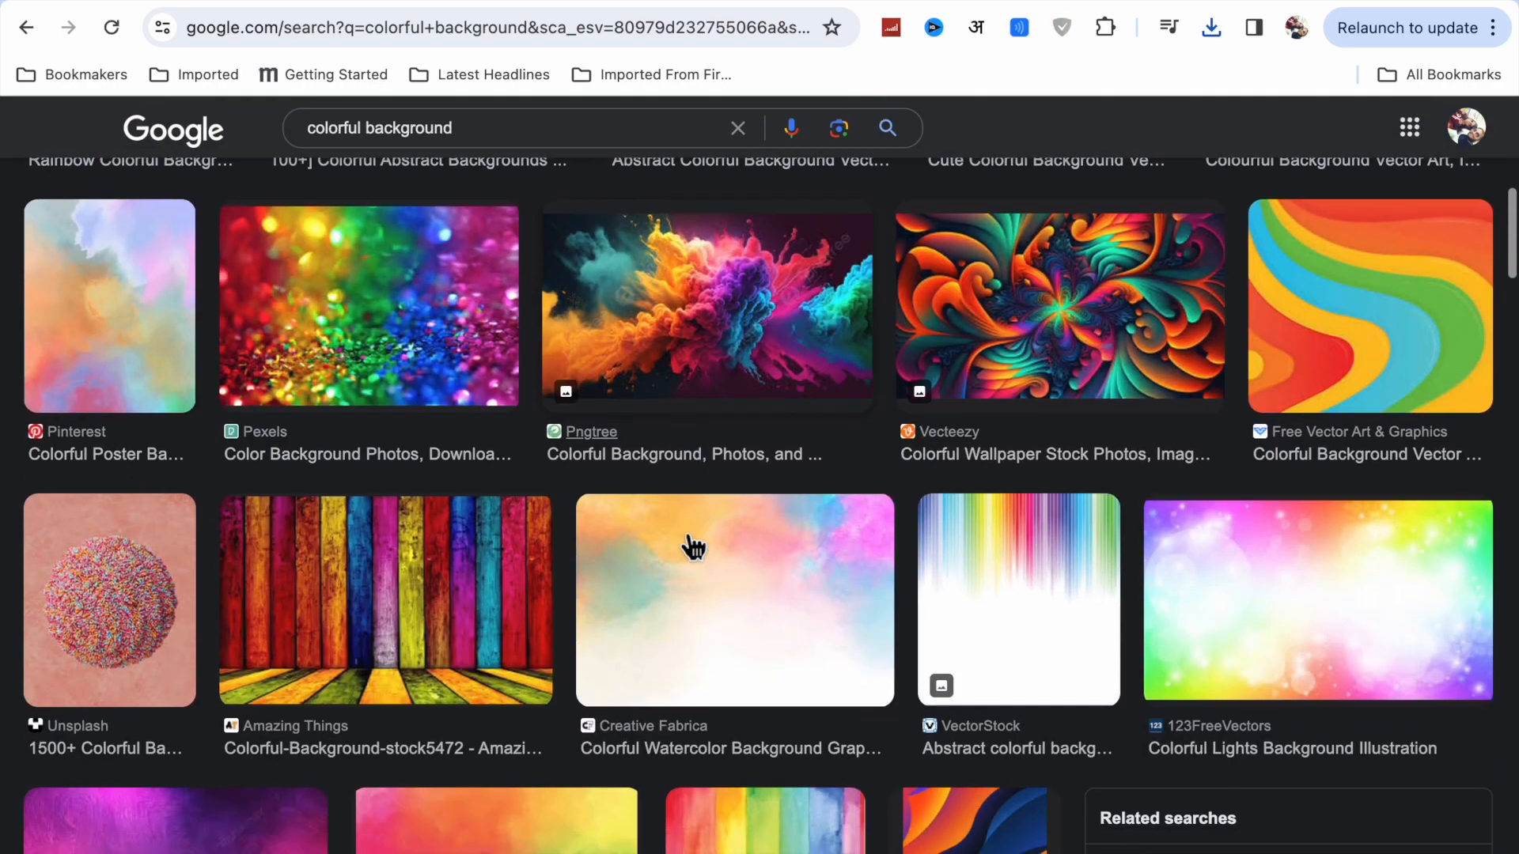
scroll(693, 546, up, 2)
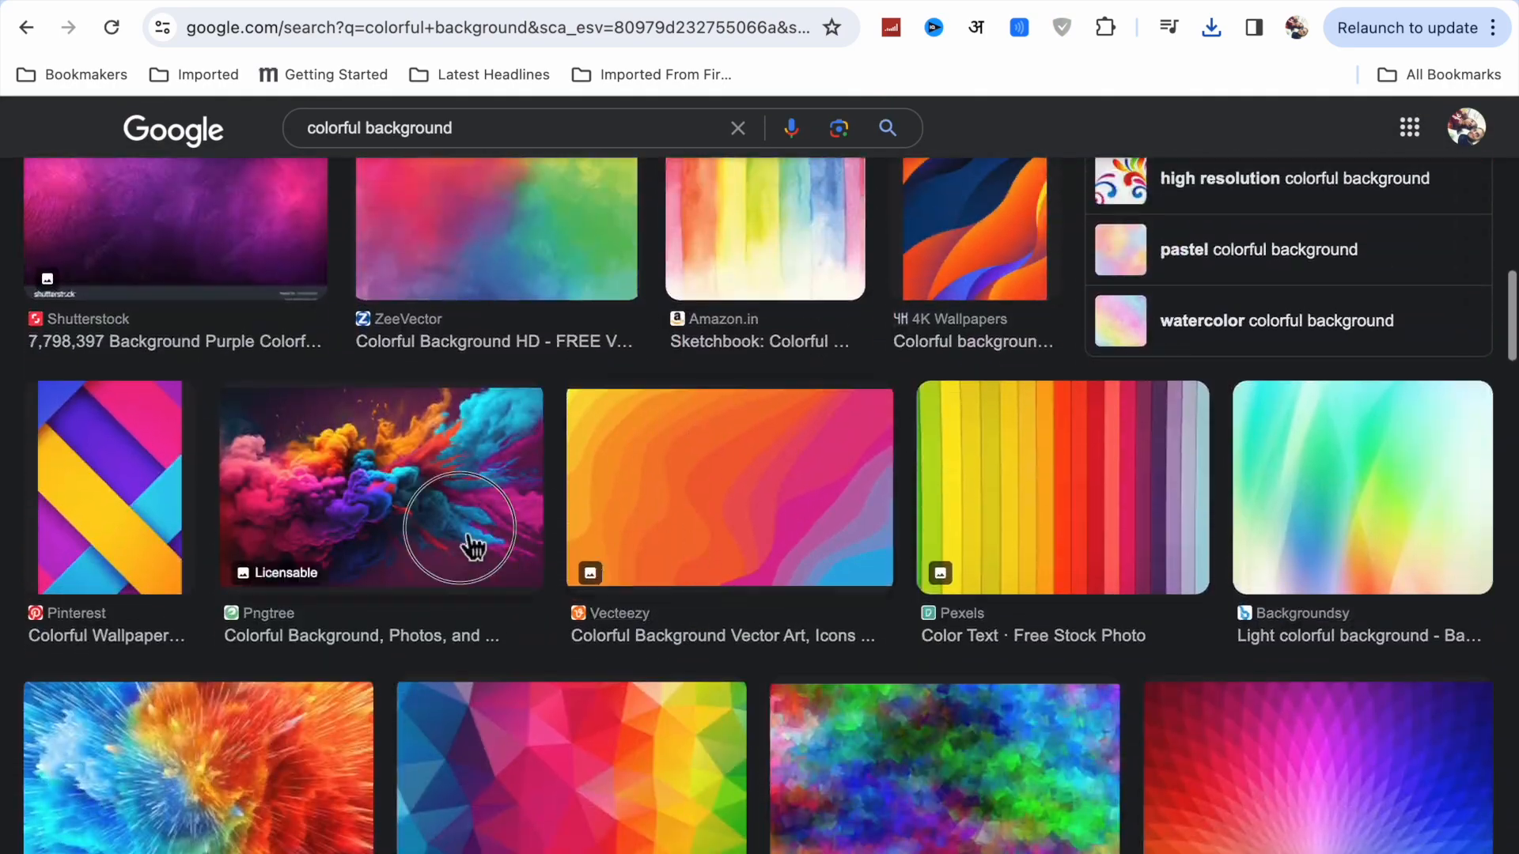
click(470, 547)
right_click(1364, 382)
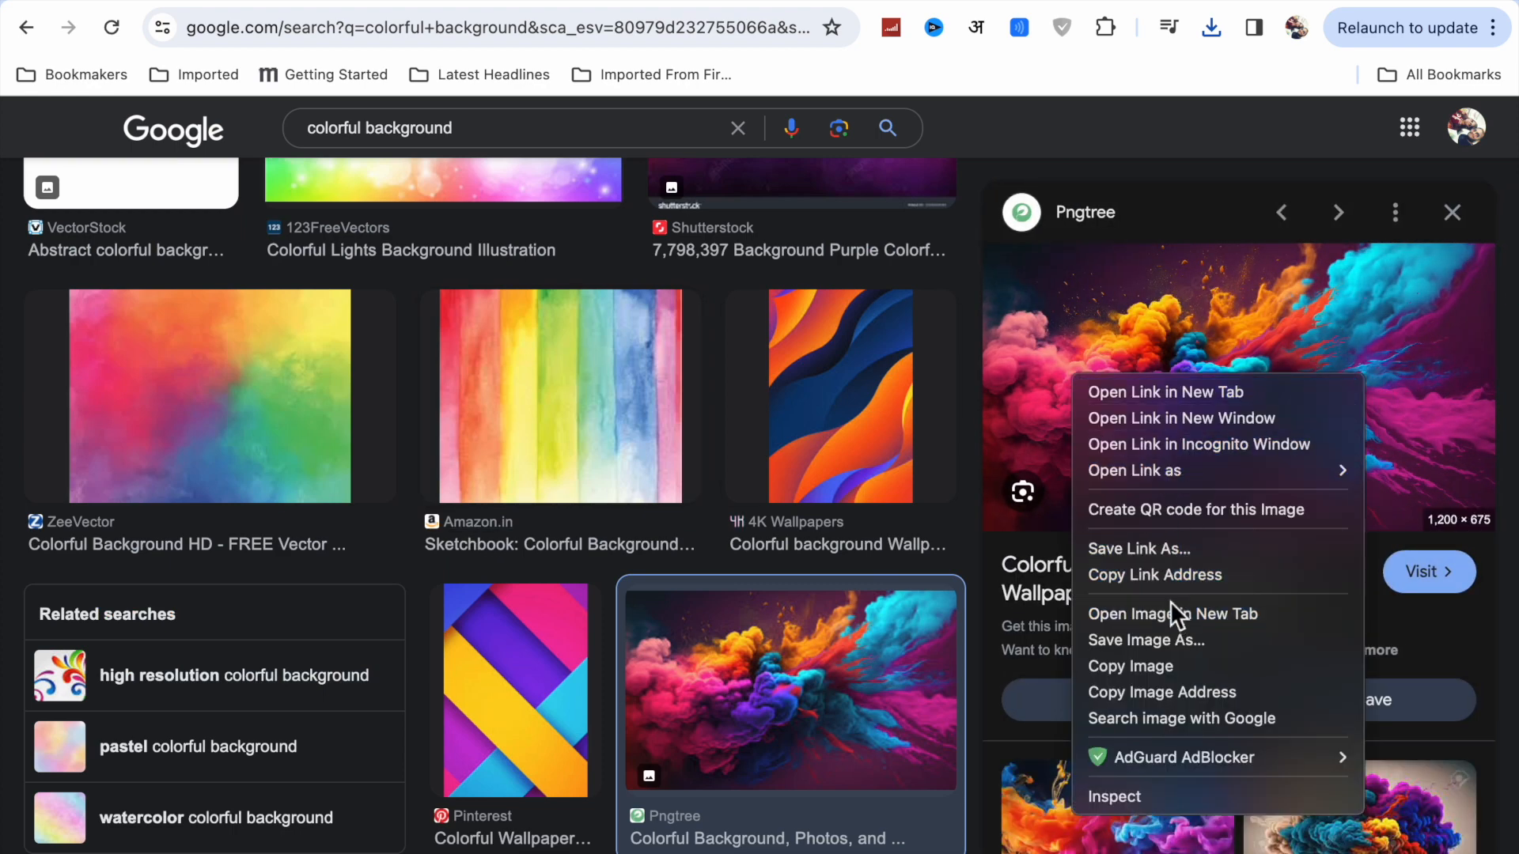
click(1160, 641)
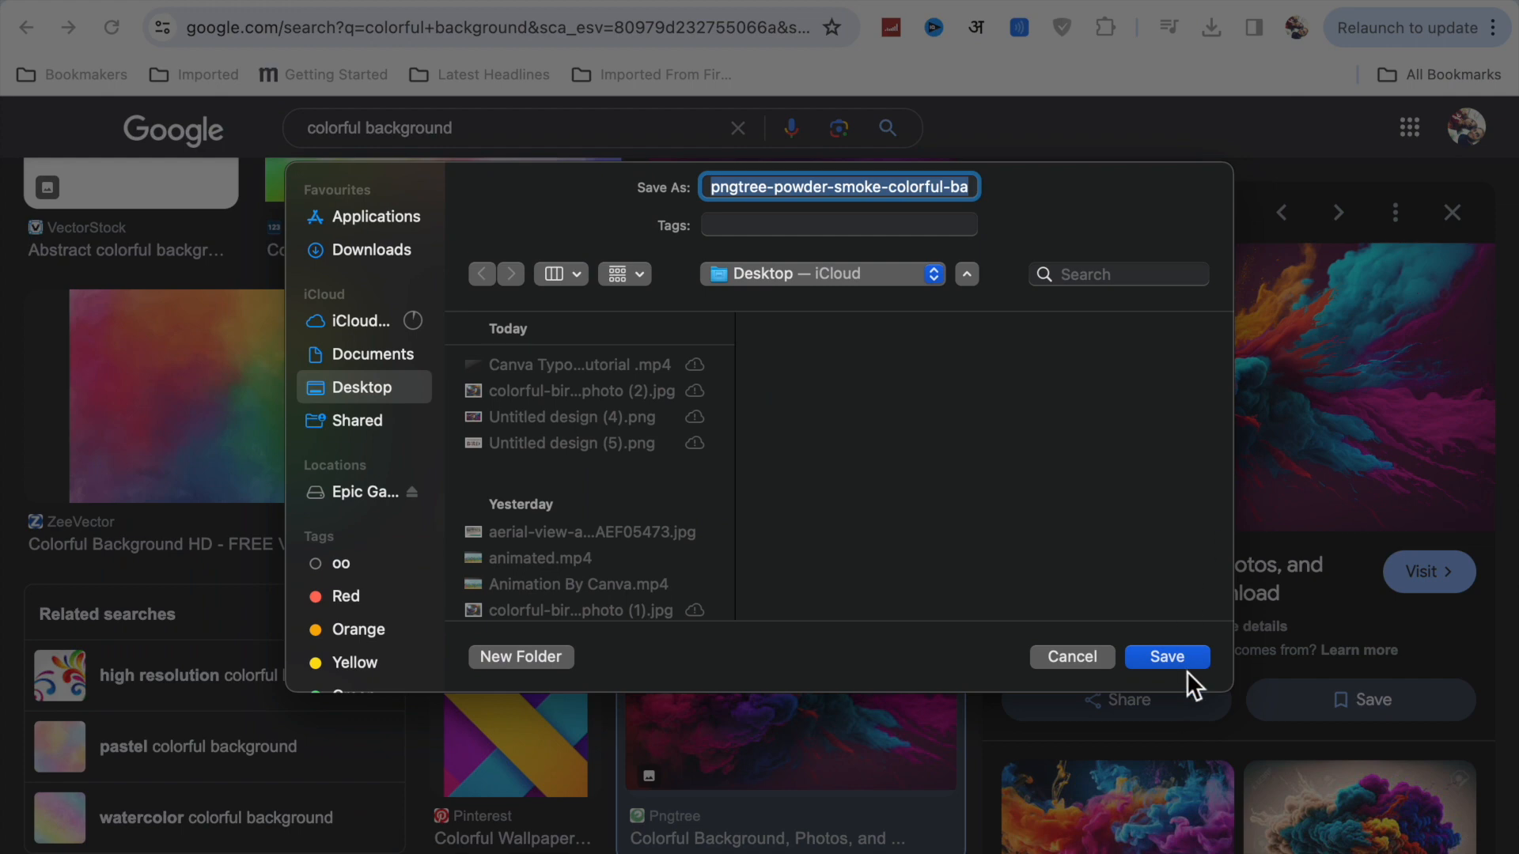
click(1185, 667)
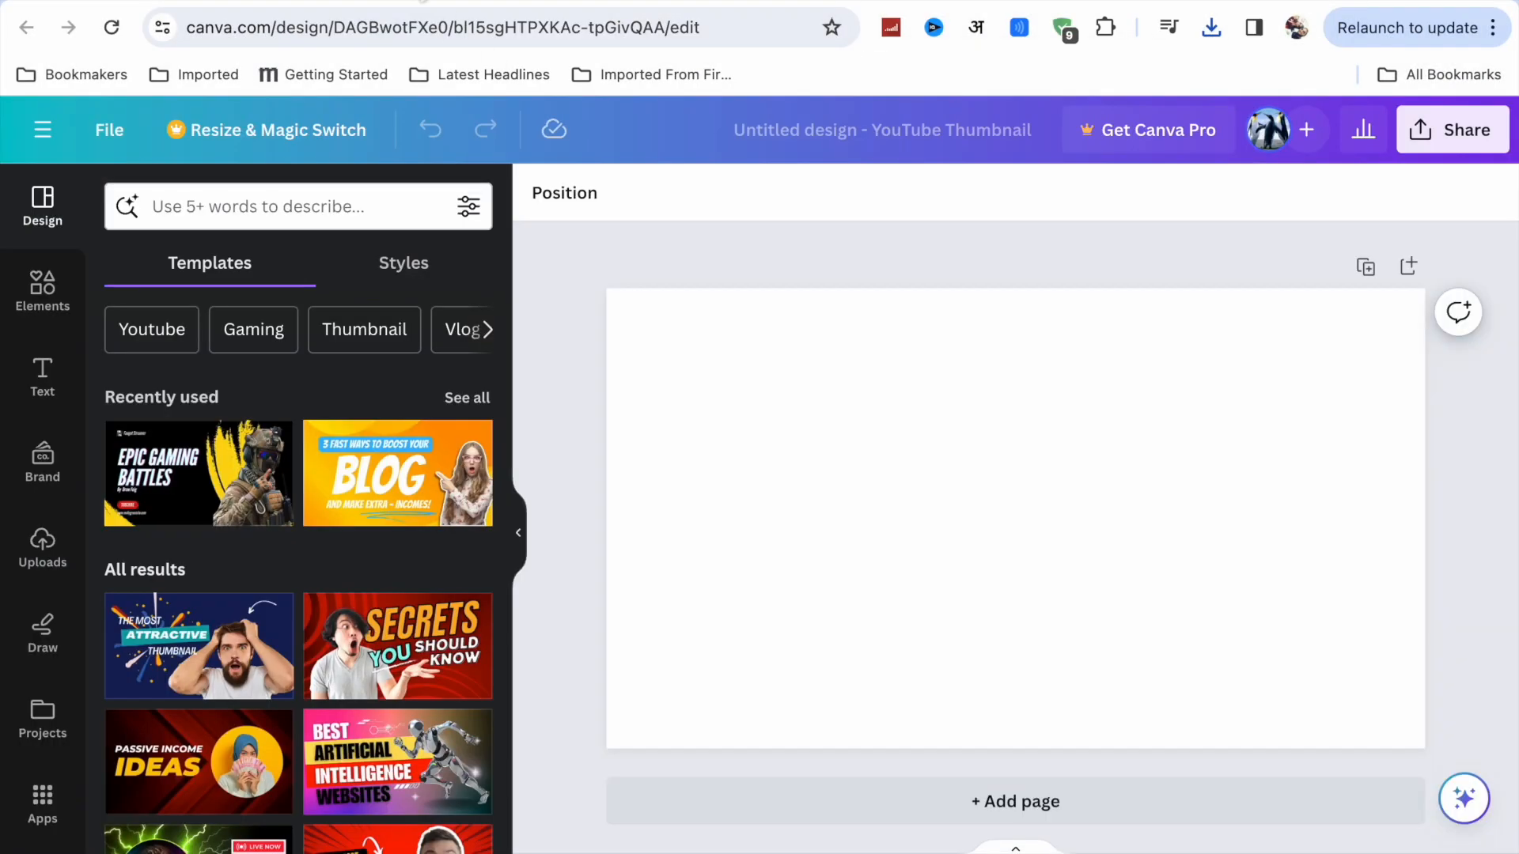
Switch to the Canva design and upload the downloaded powder smoke background and colorful bird images
click(1212, 29)
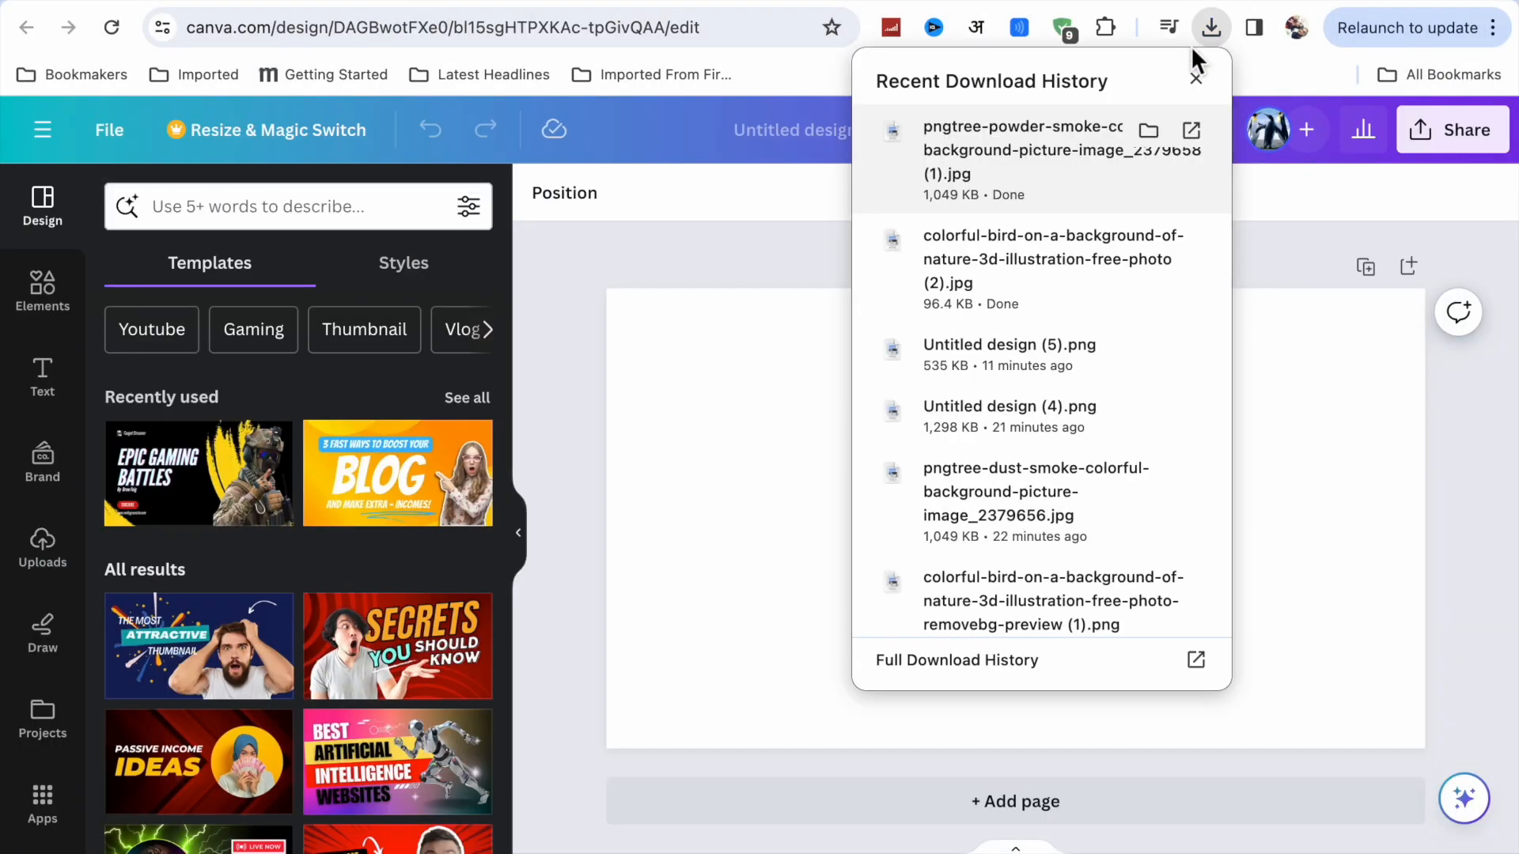
drag(1031, 147, 335, 470)
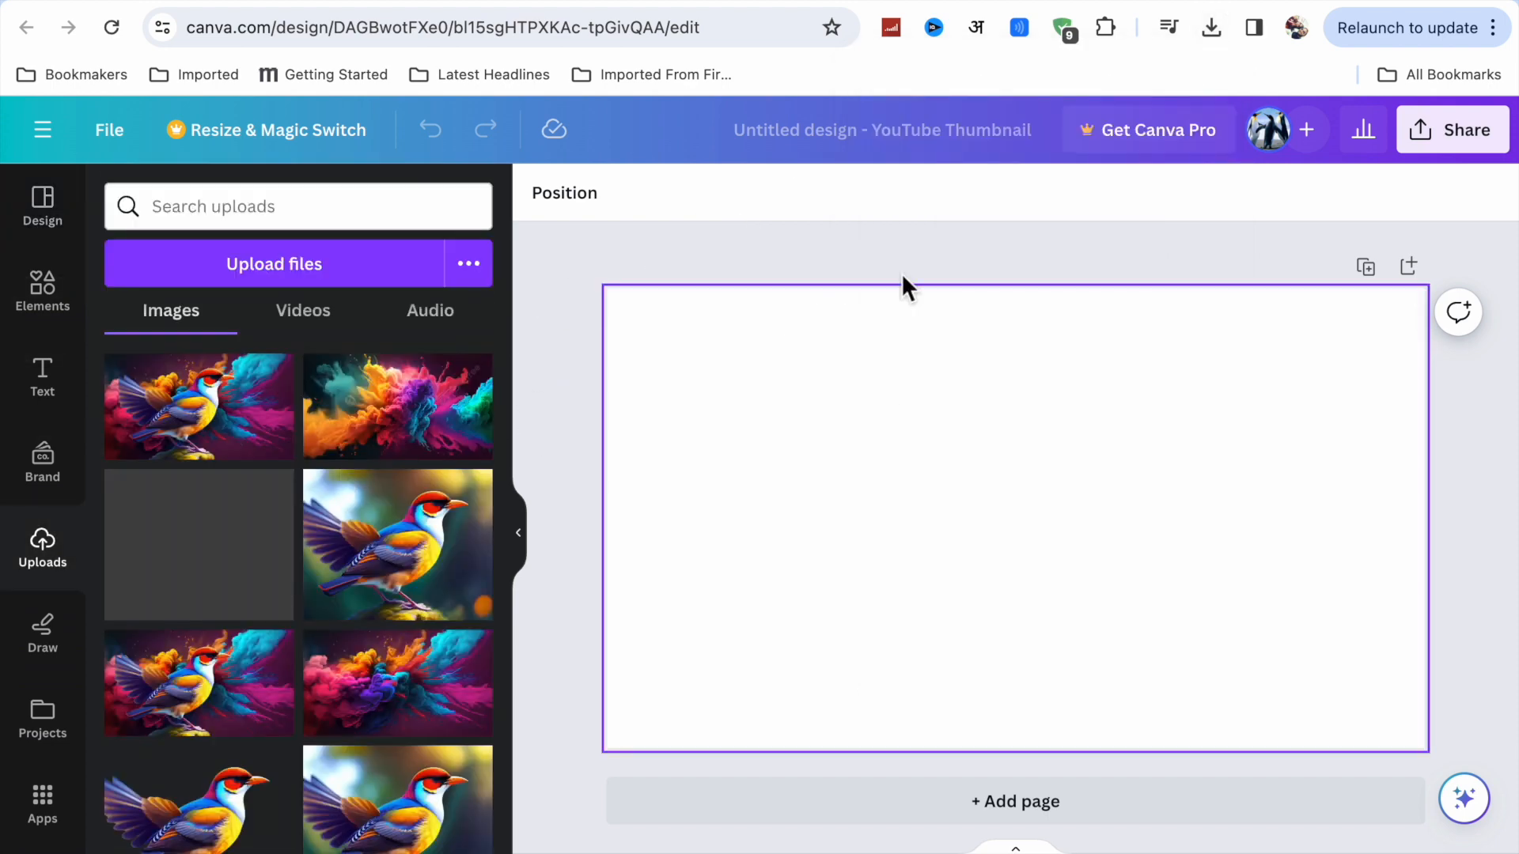
click(1223, 23)
drag(1028, 153, 340, 444)
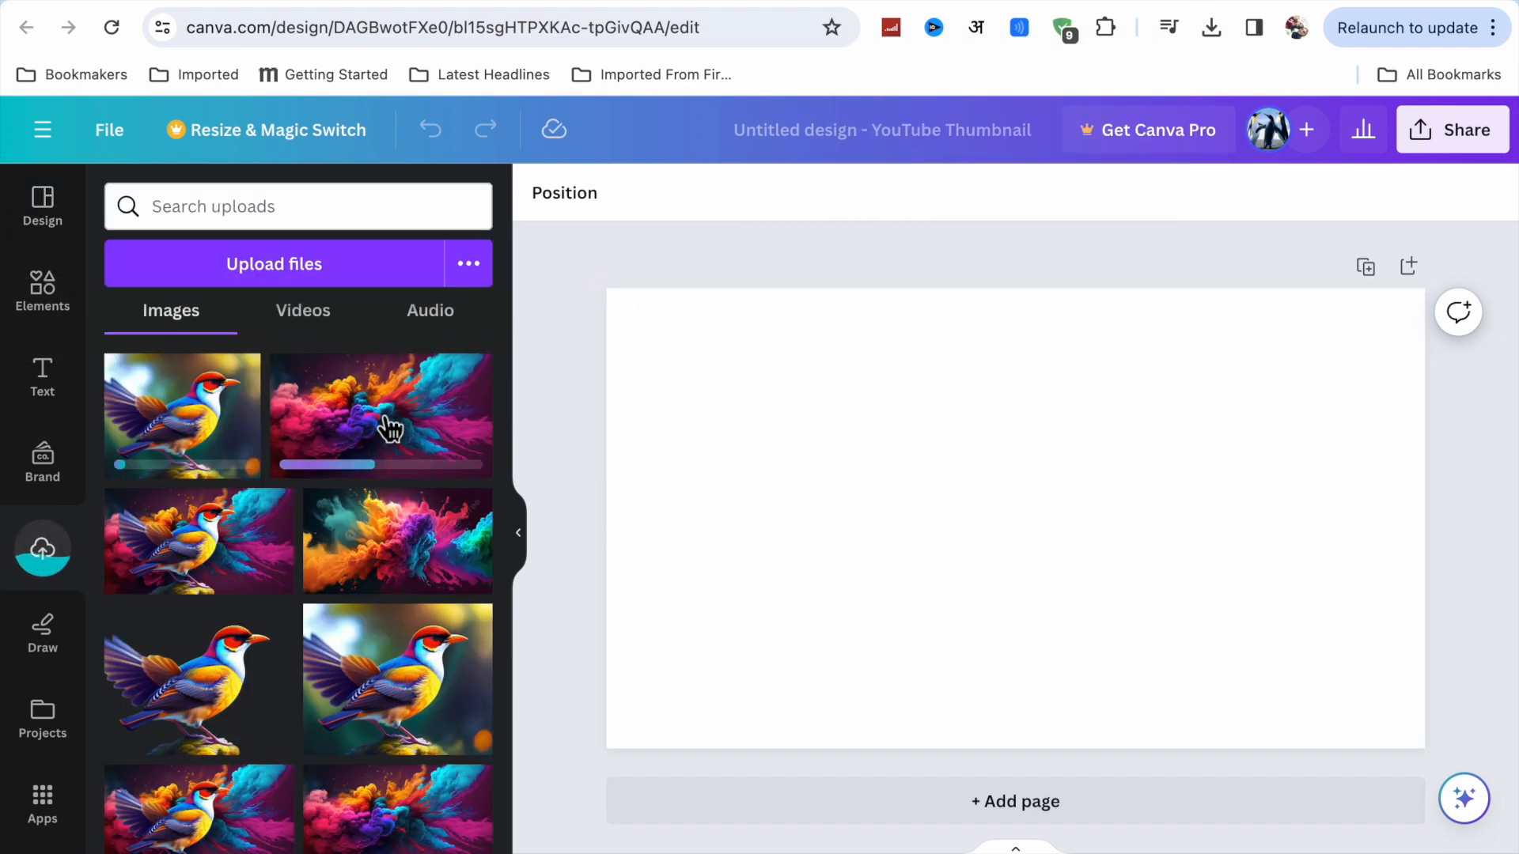
click(210, 439)
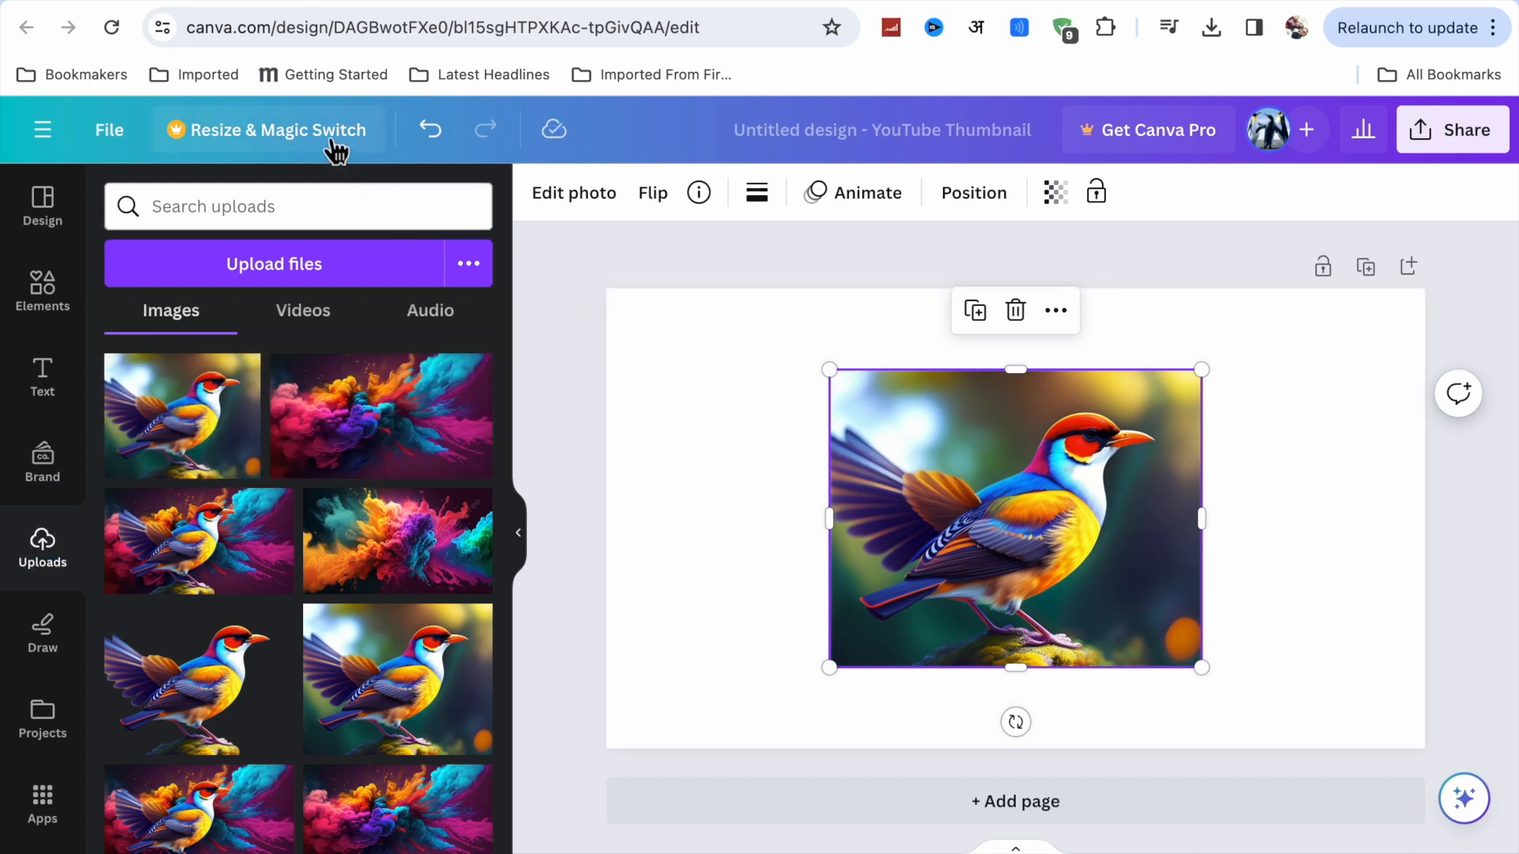
click(1057, 310)
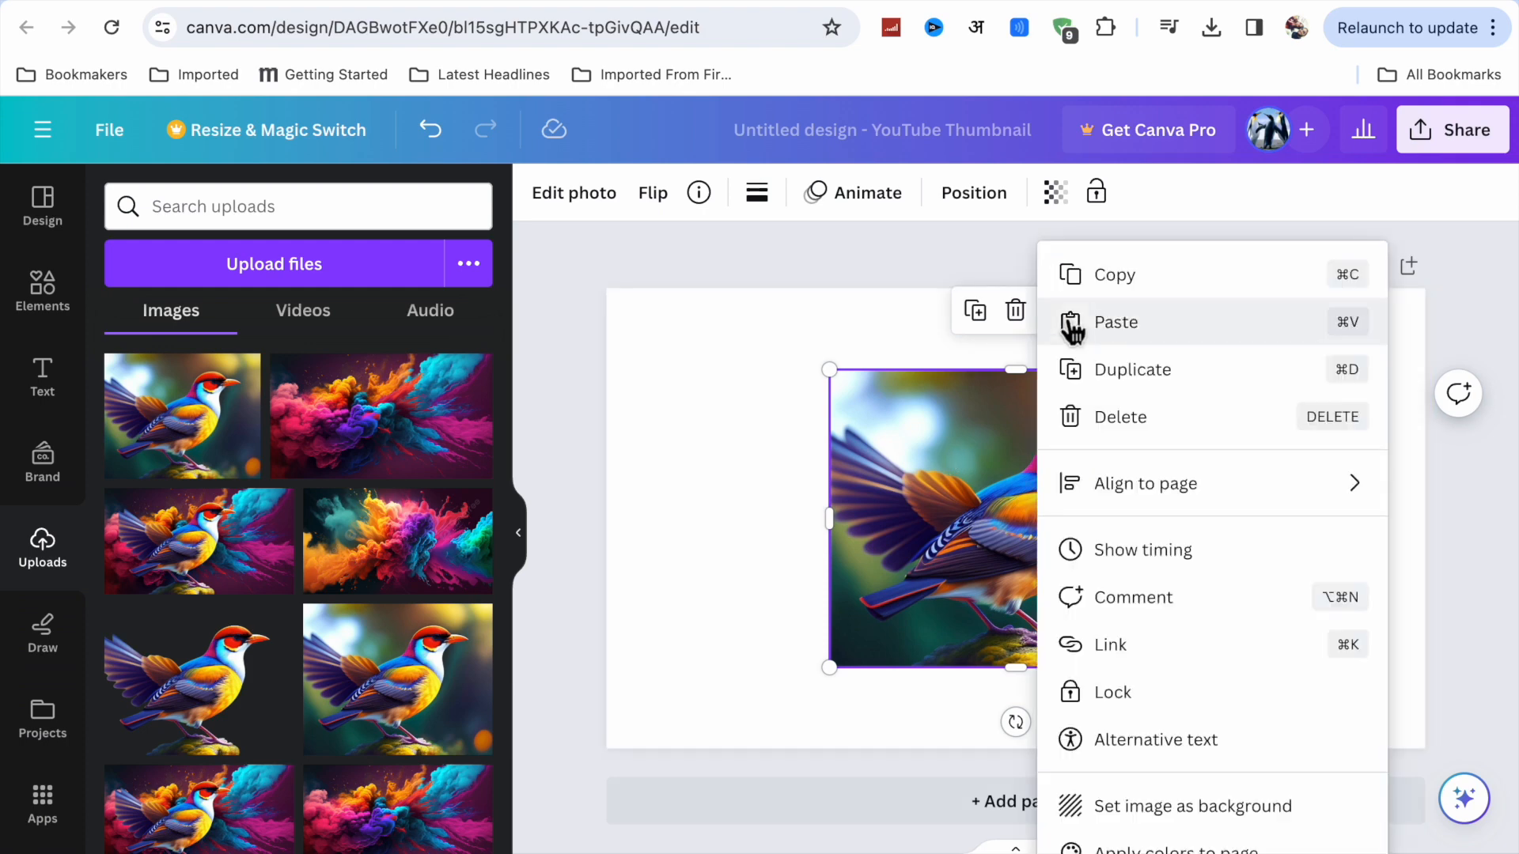
click(793, 538)
click(982, 498)
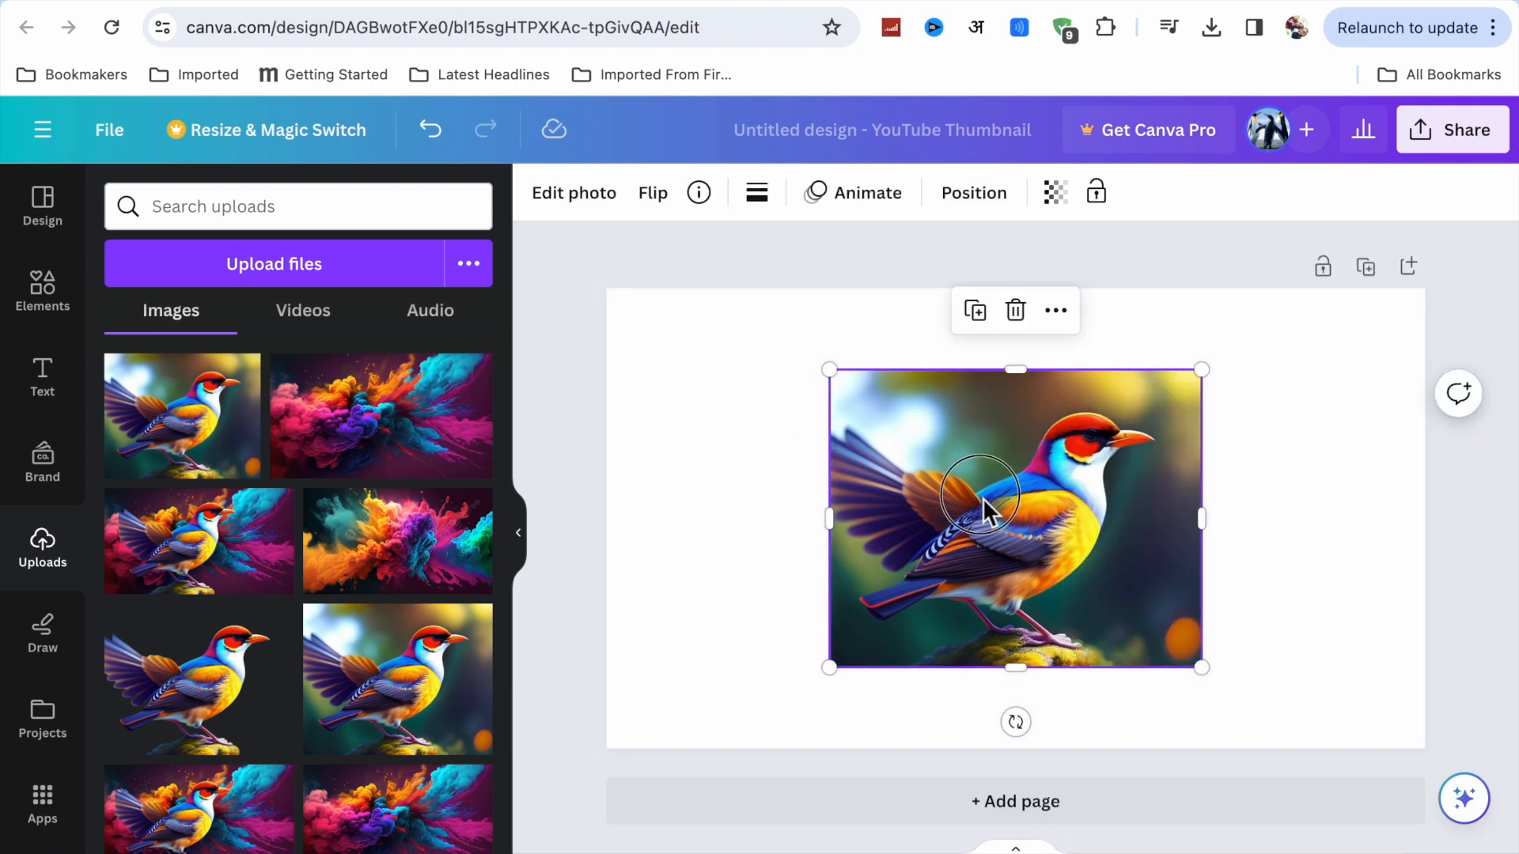
click(1018, 310)
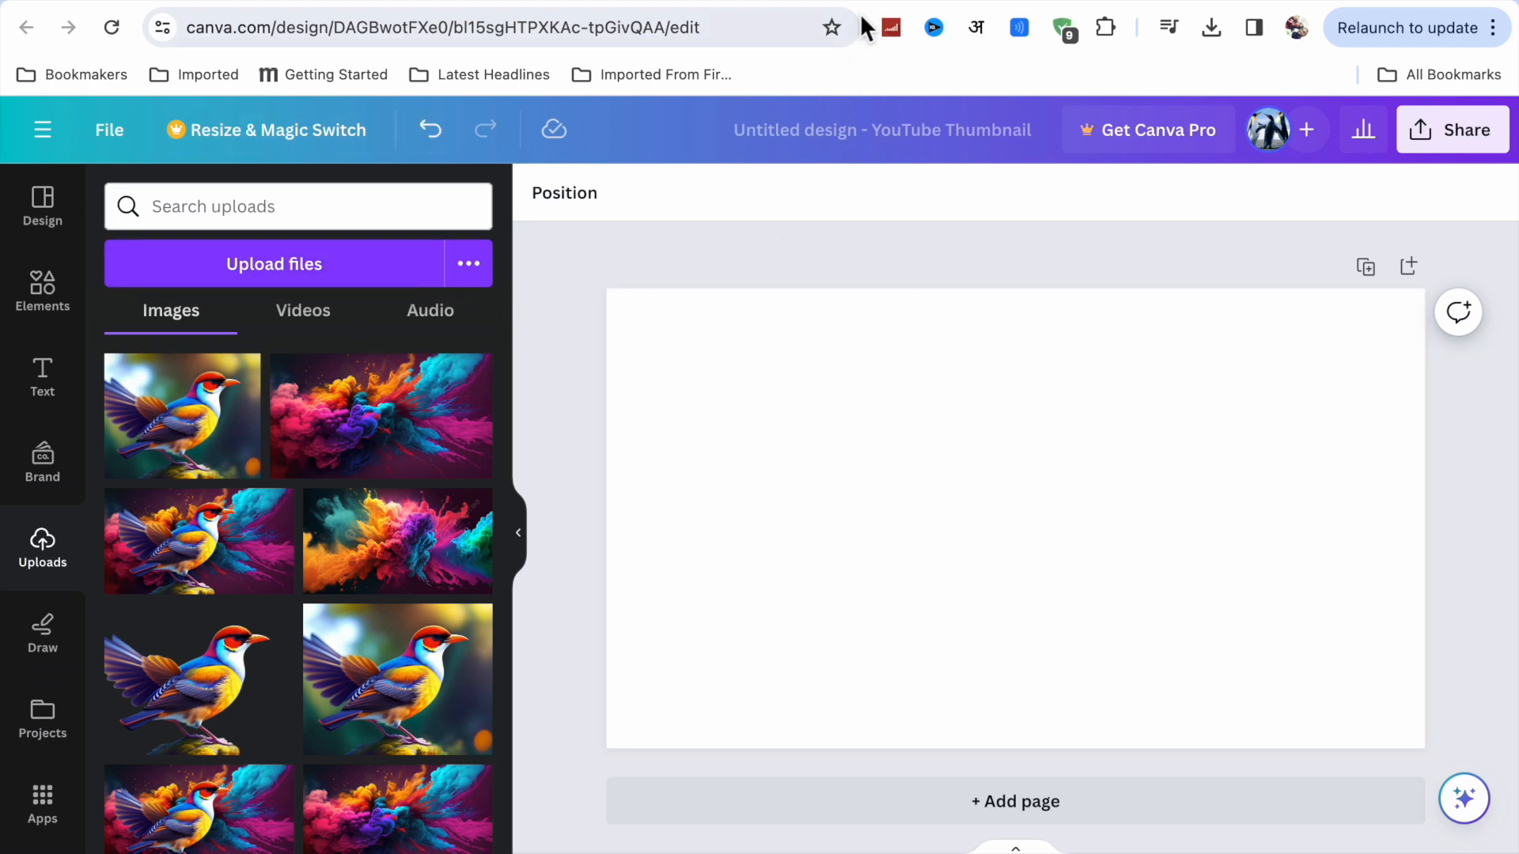
Switch to the remove.bg upload page and upload the downloaded colorful bird JPG to remove its background
click(884, 1)
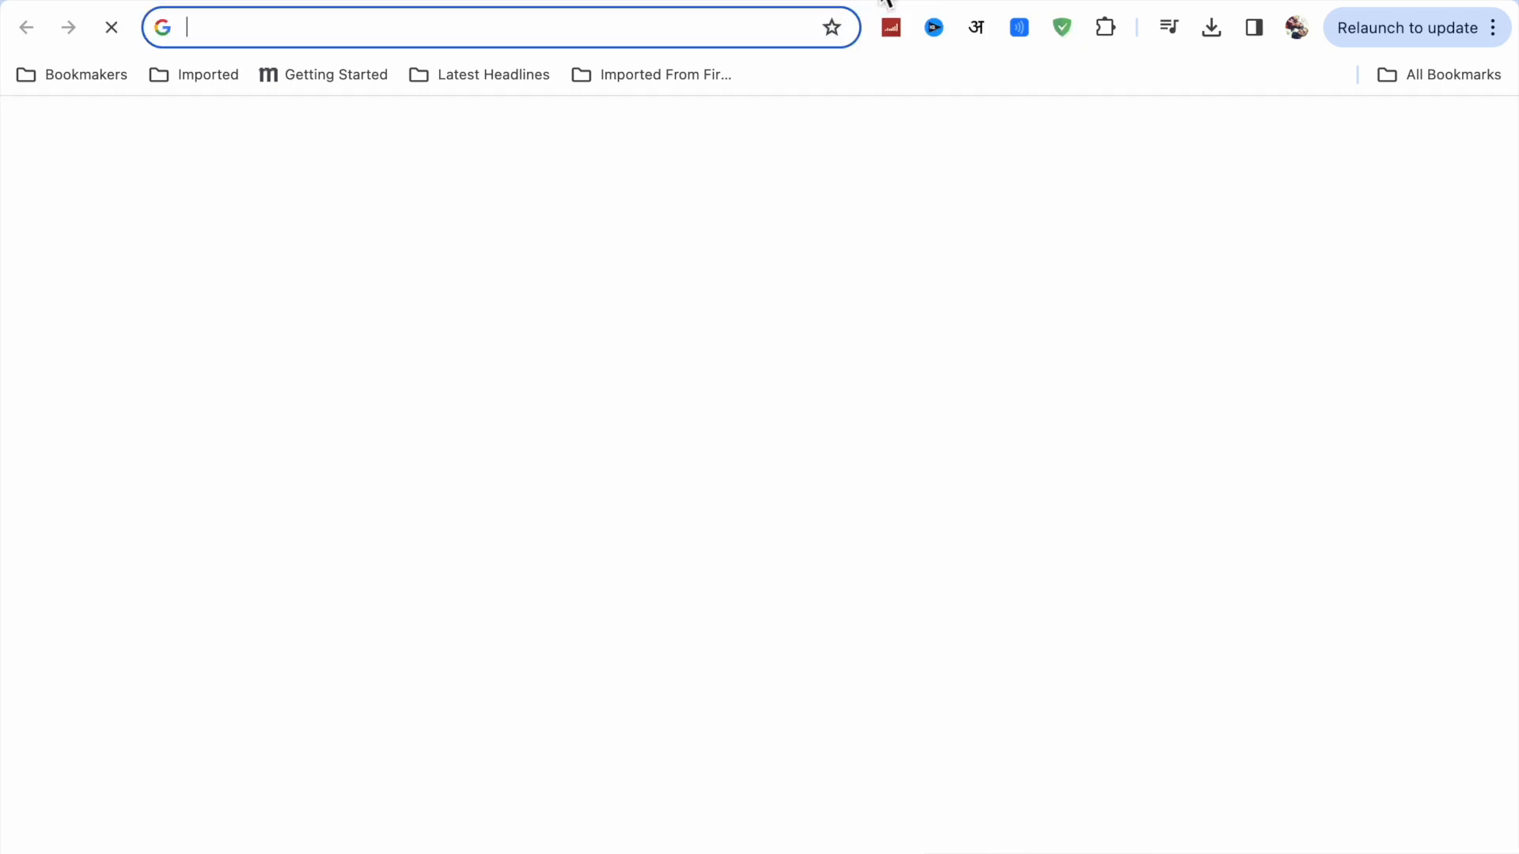
text(r)
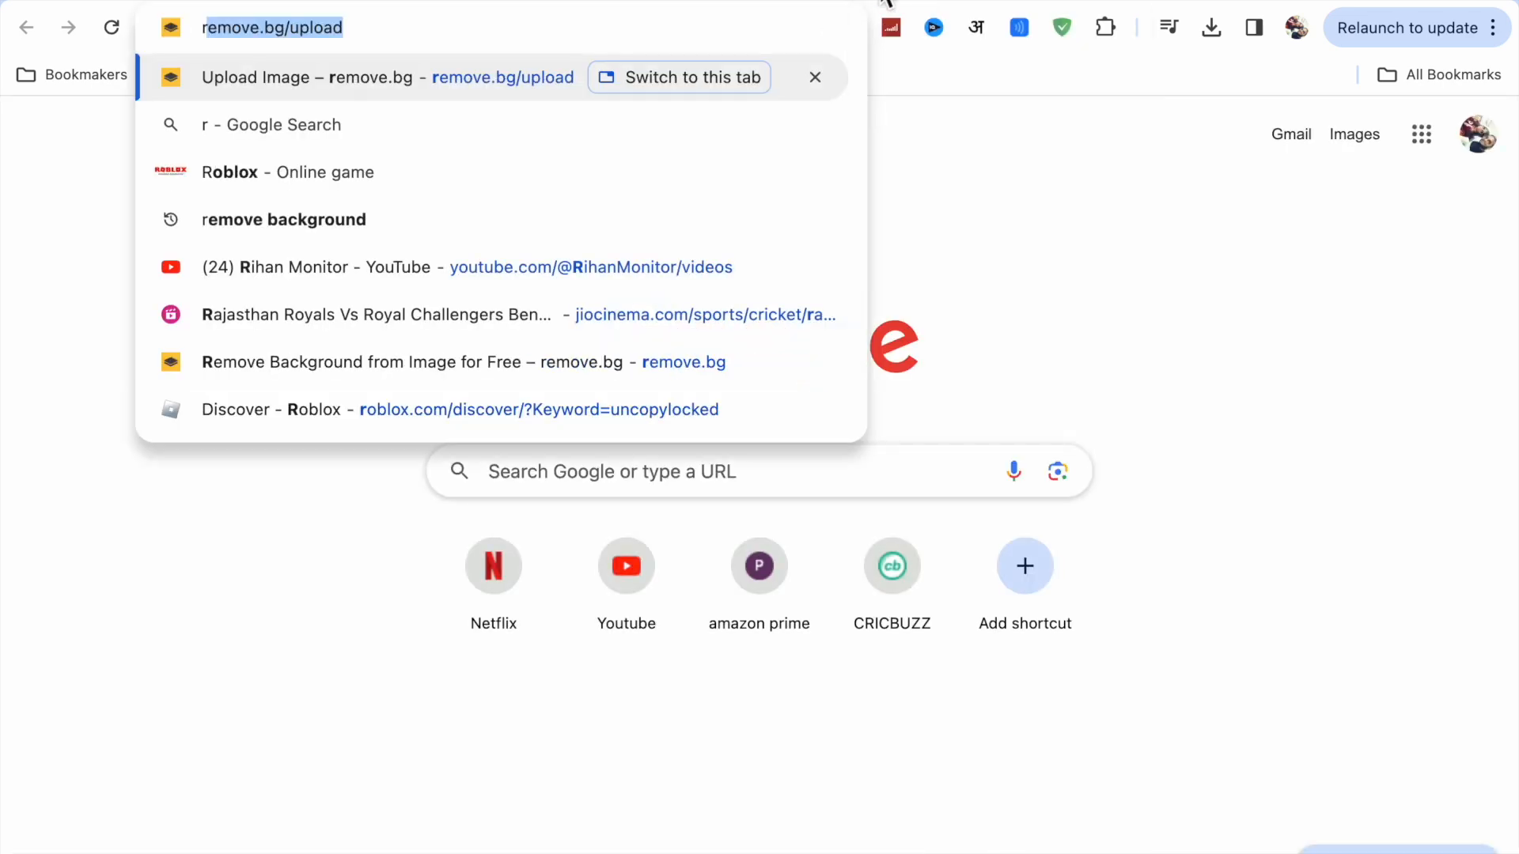
text(e)
key(Return)
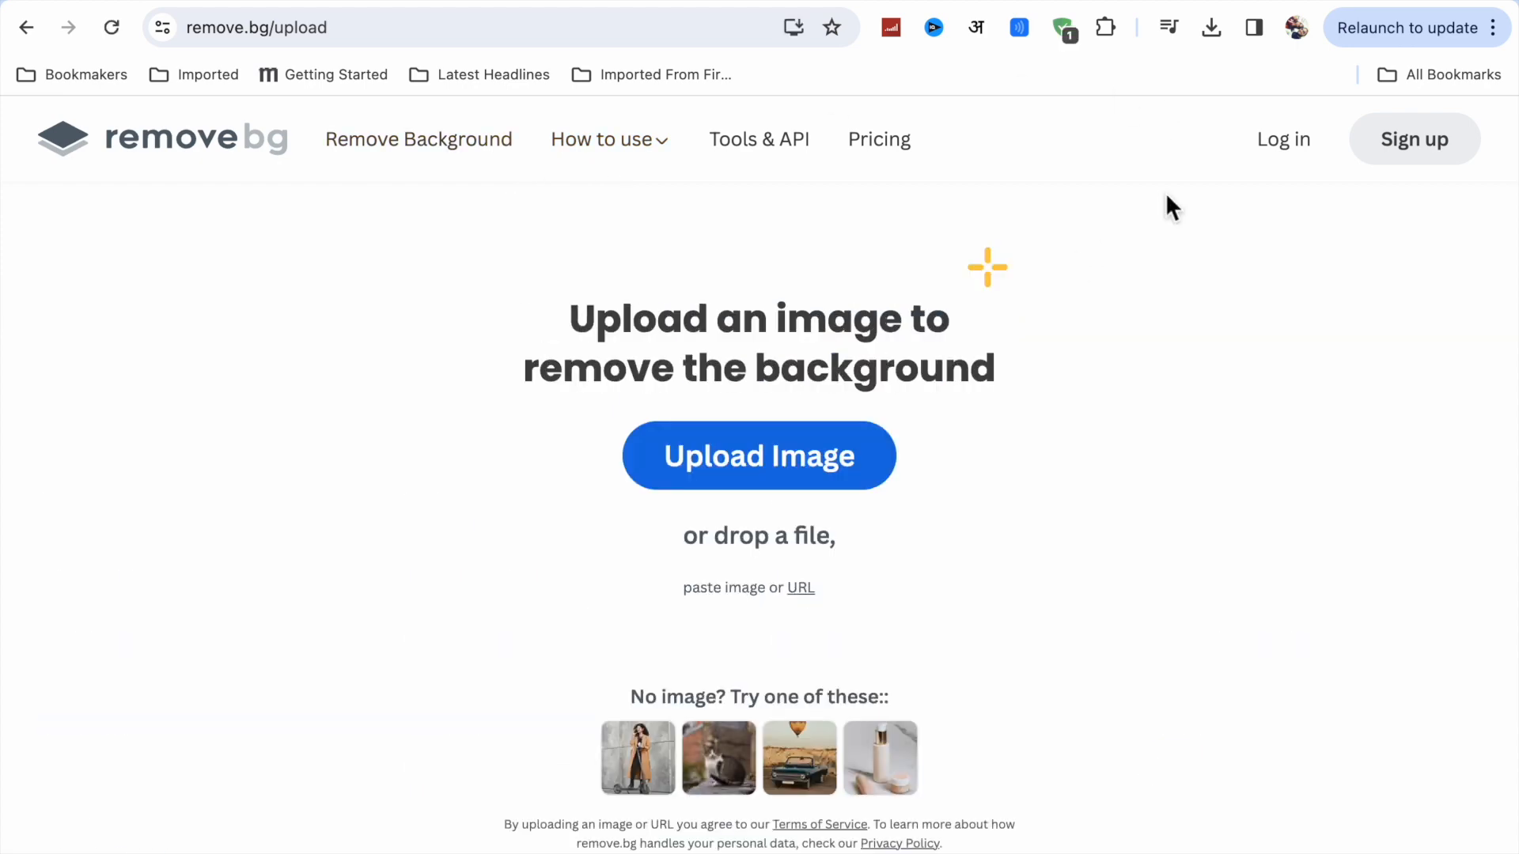
click(1212, 28)
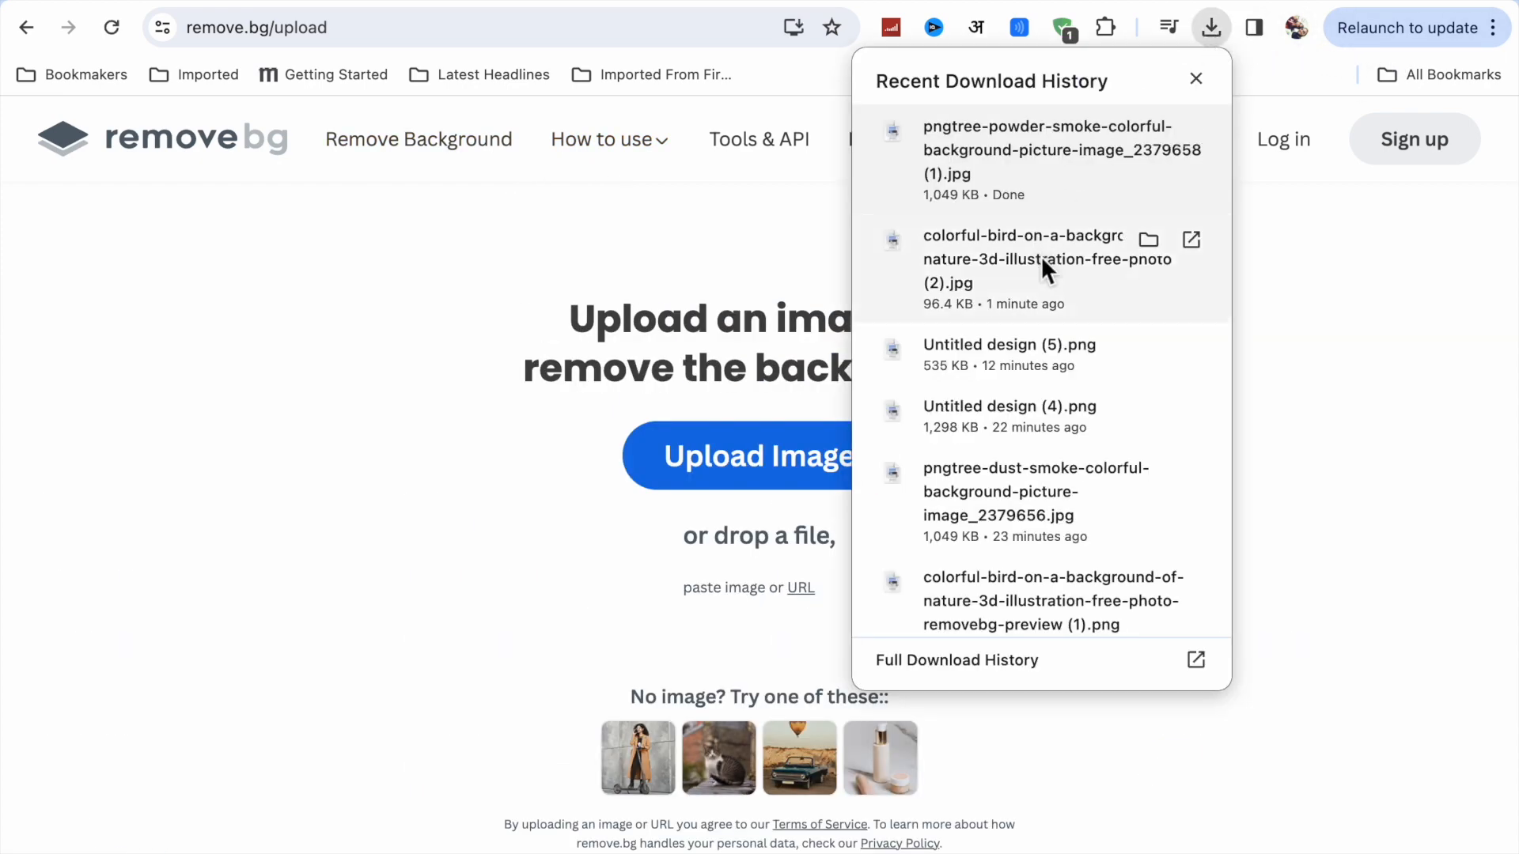
drag(1090, 249, 466, 421)
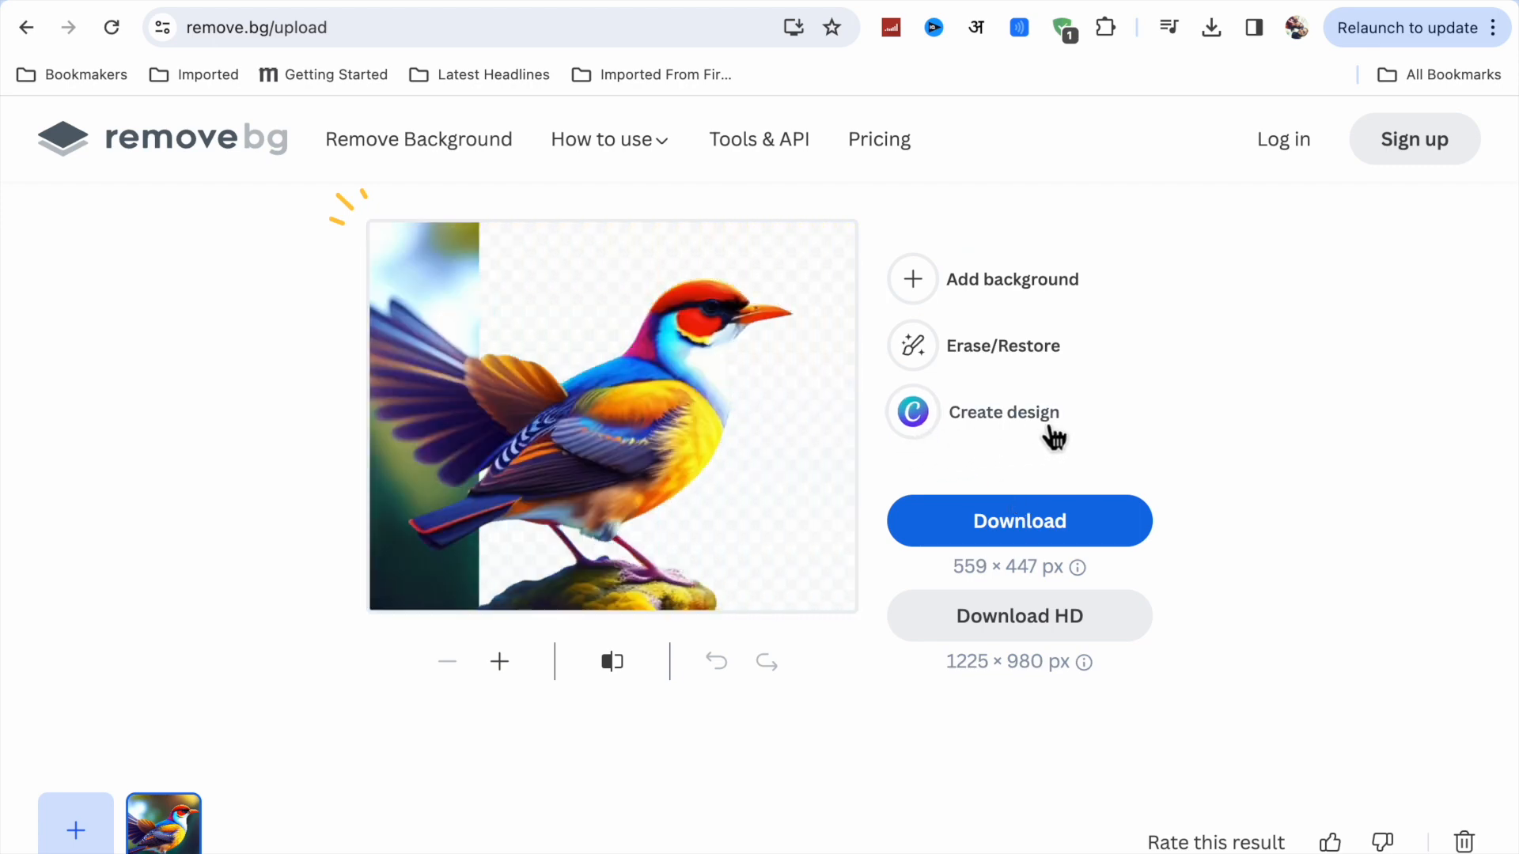
Save the background-removed bird image to the Desktop and upload it to the Canva design
click(1009, 520)
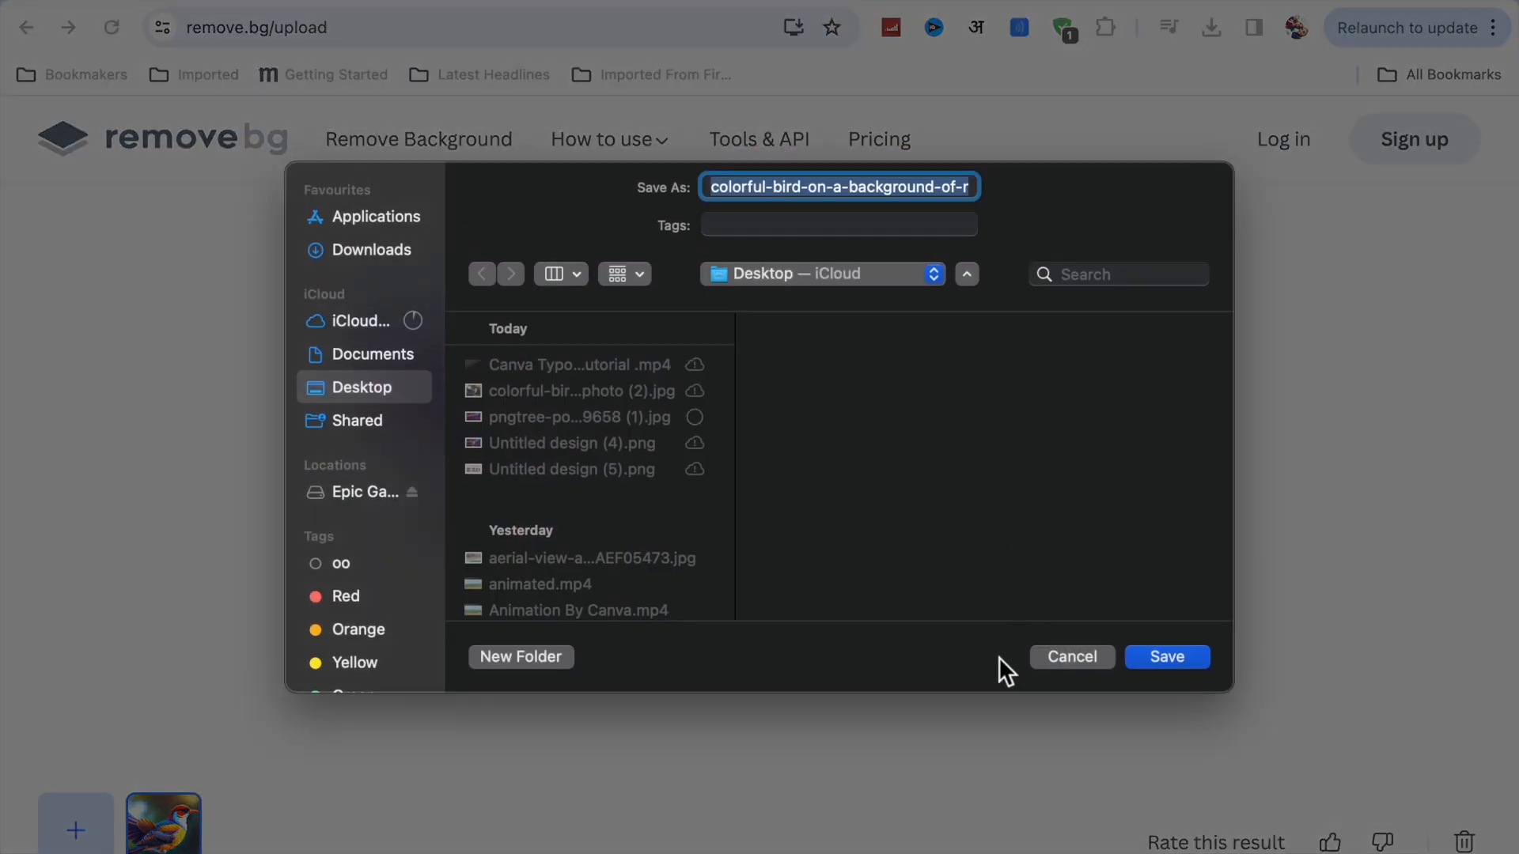
click(1178, 667)
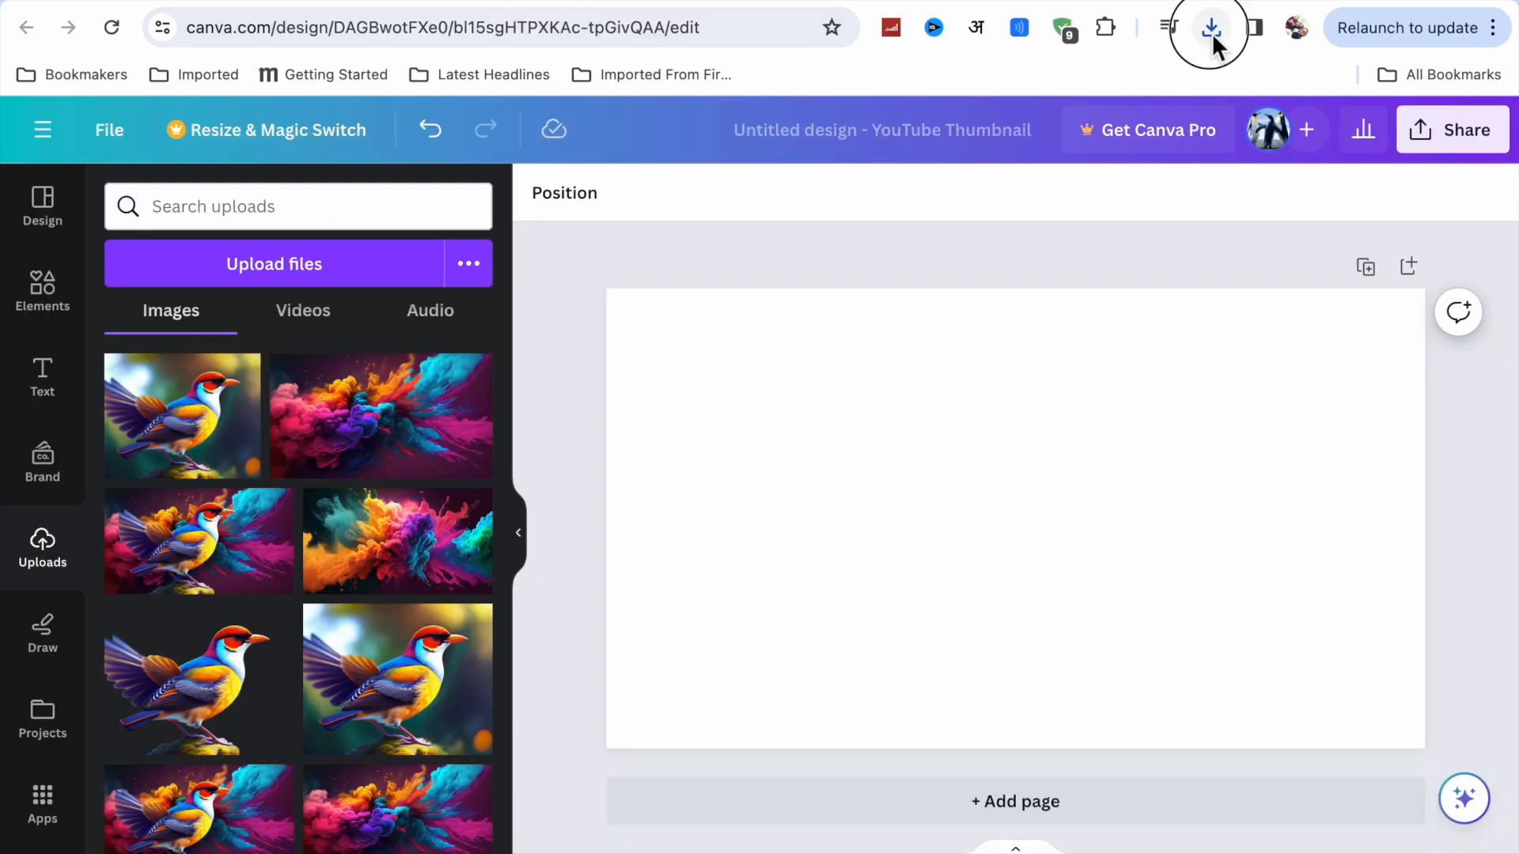
click(1212, 31)
drag(1027, 131, 273, 398)
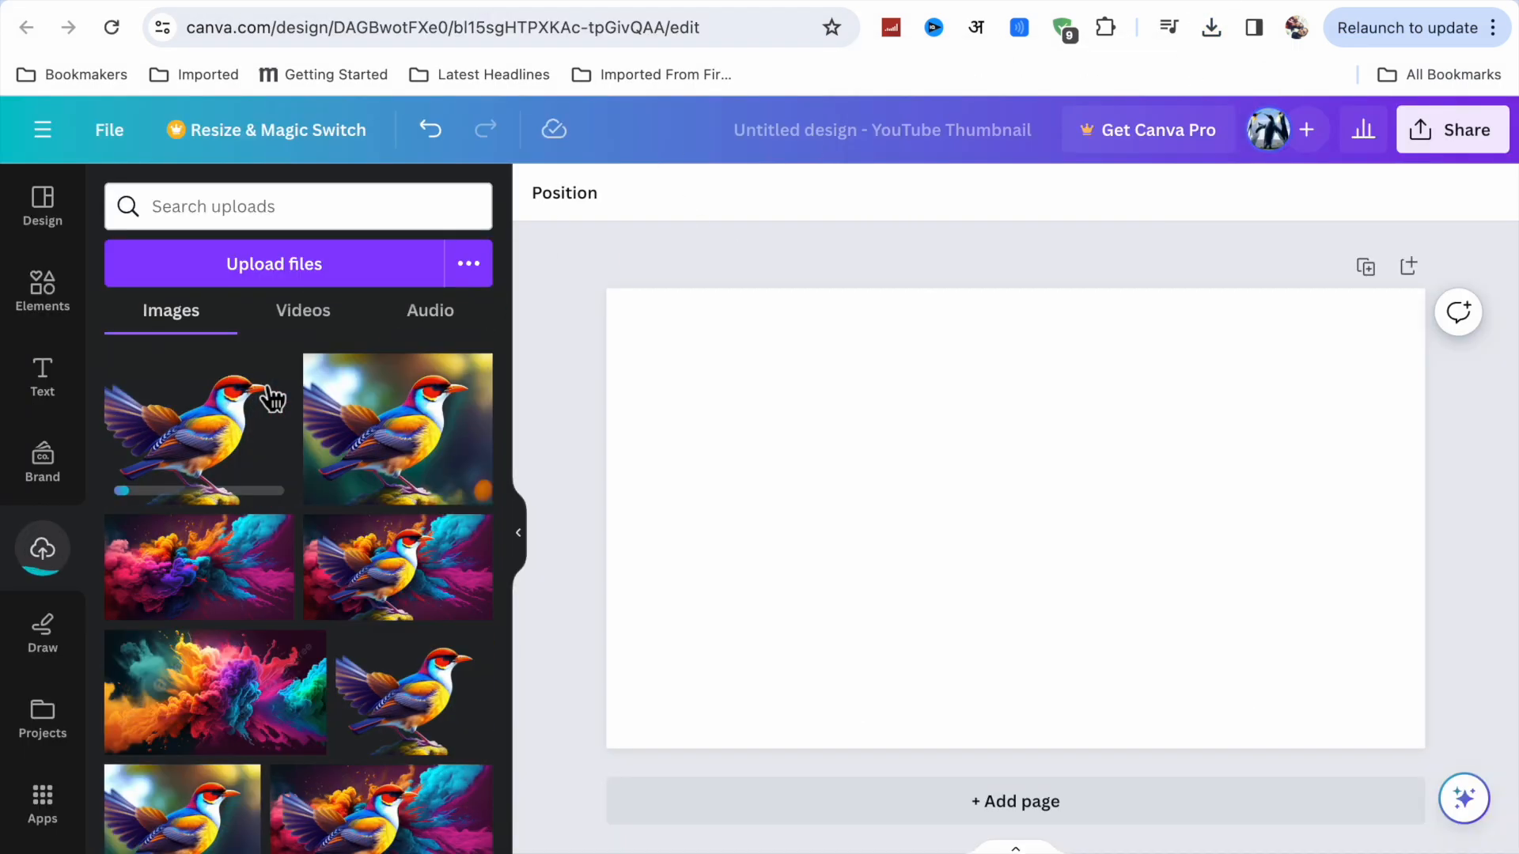
Add the uploaded powder smoke image to the page and set it as the page background
click(212, 584)
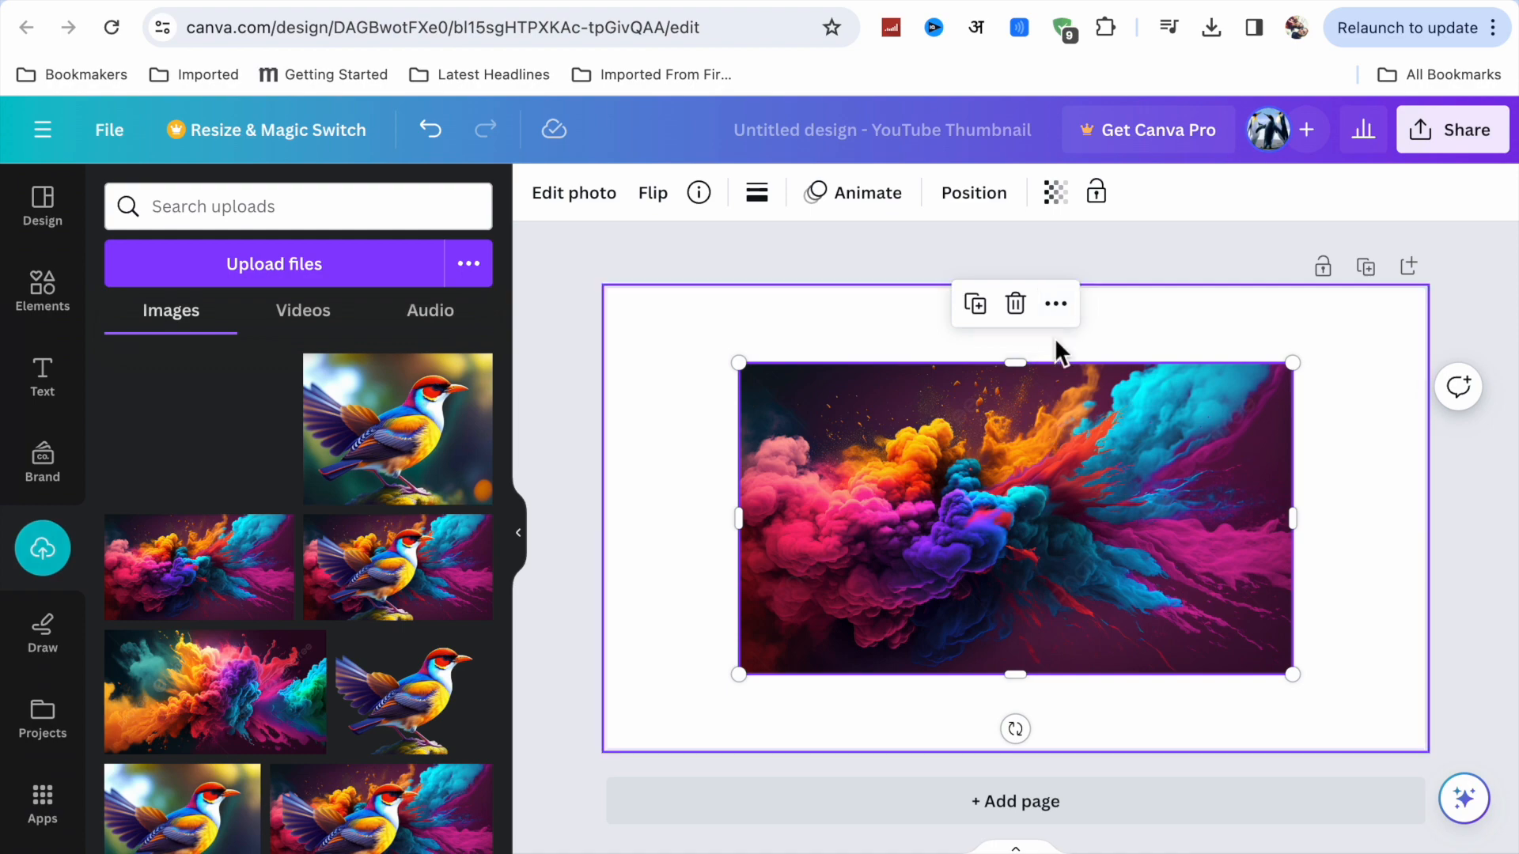
click(1057, 308)
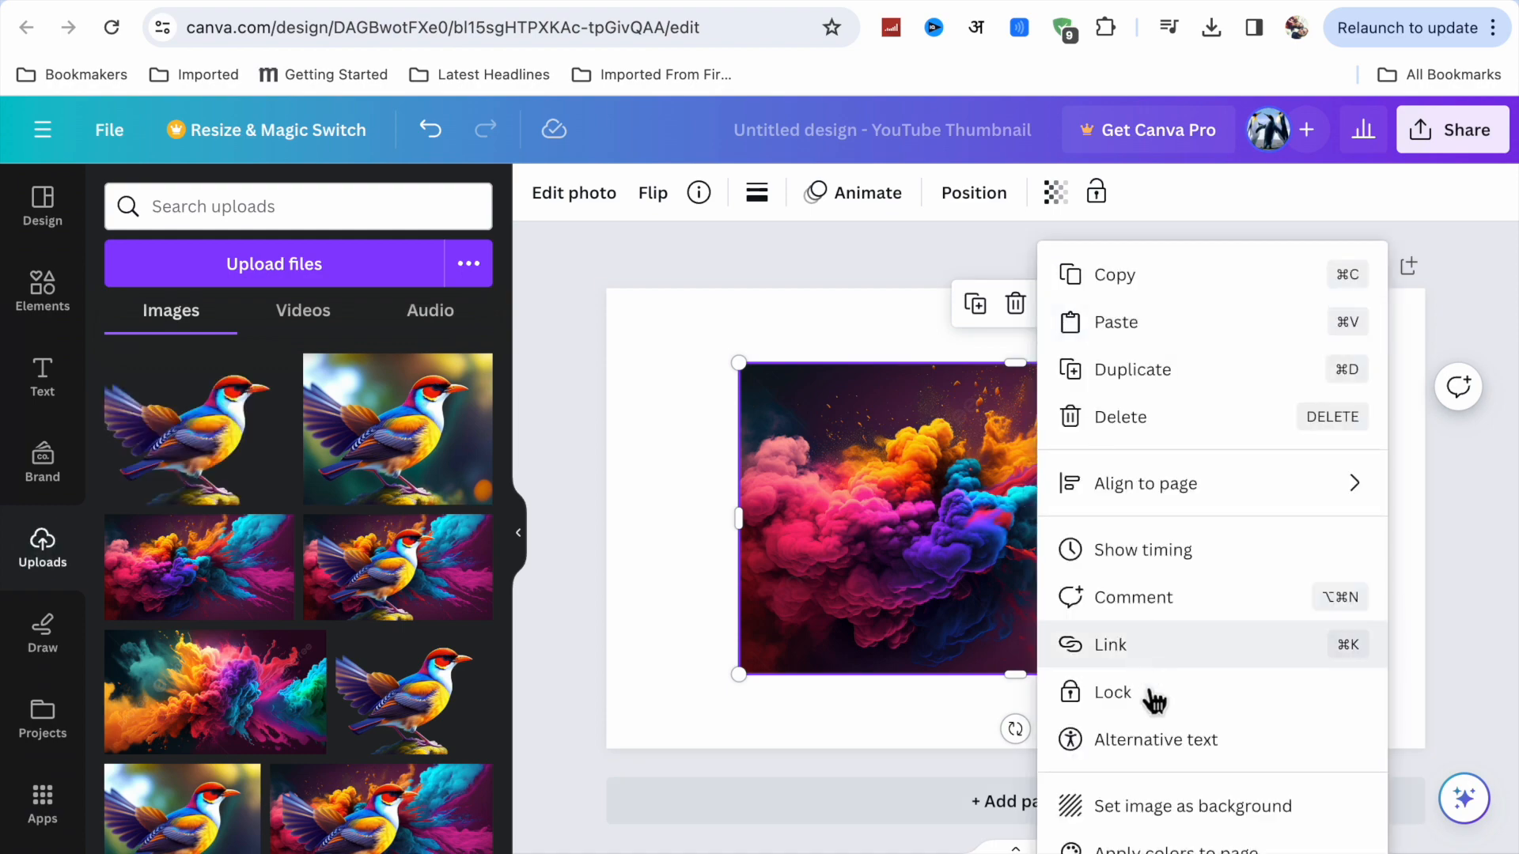
click(1145, 822)
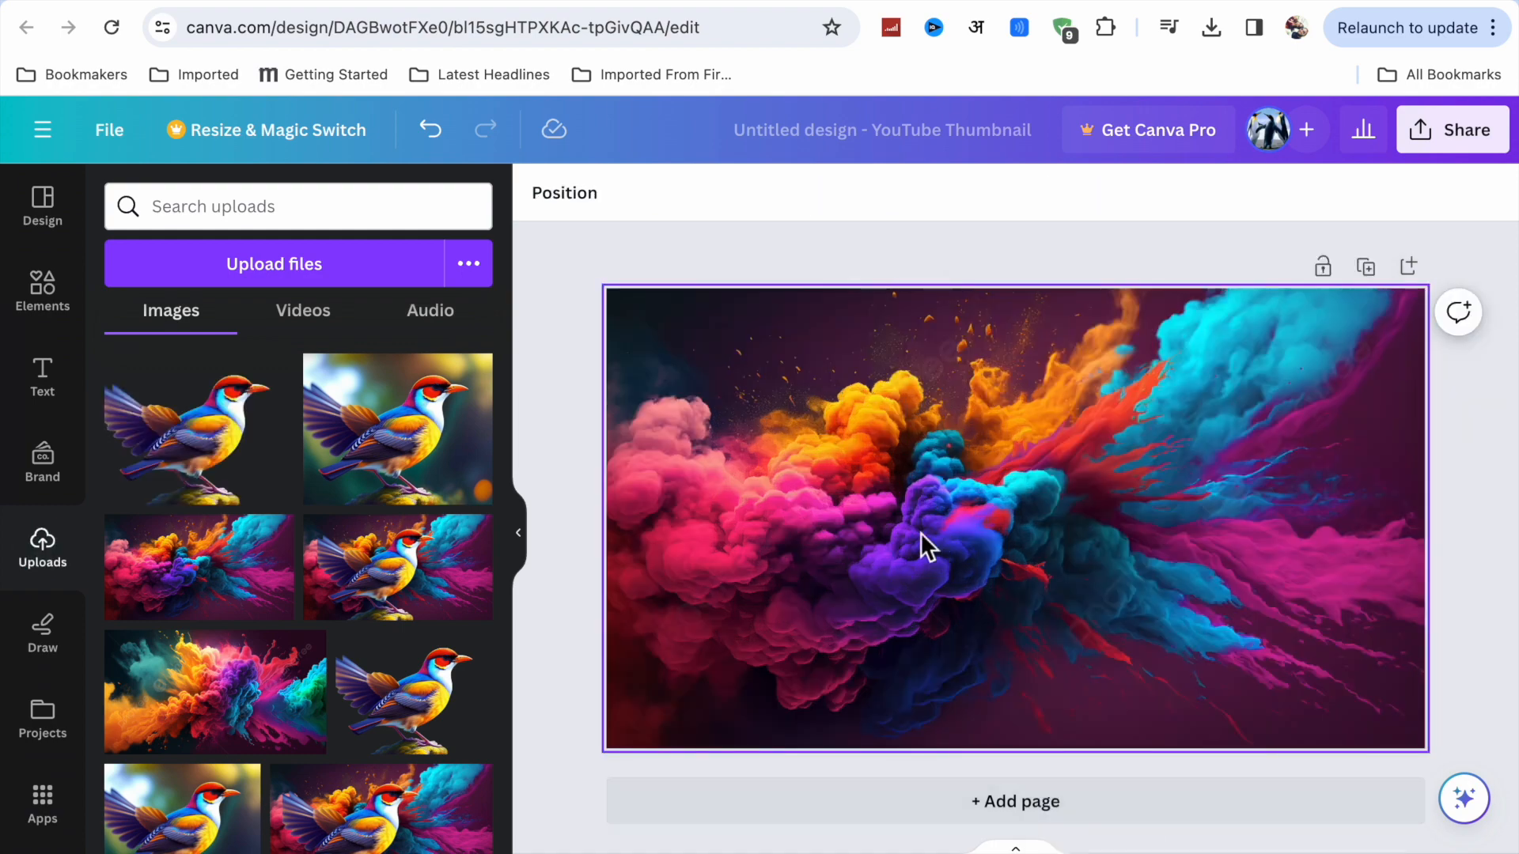
Place the background-removed bird on the powder smoke page and enlarge it to span nearly the full page height
click(204, 473)
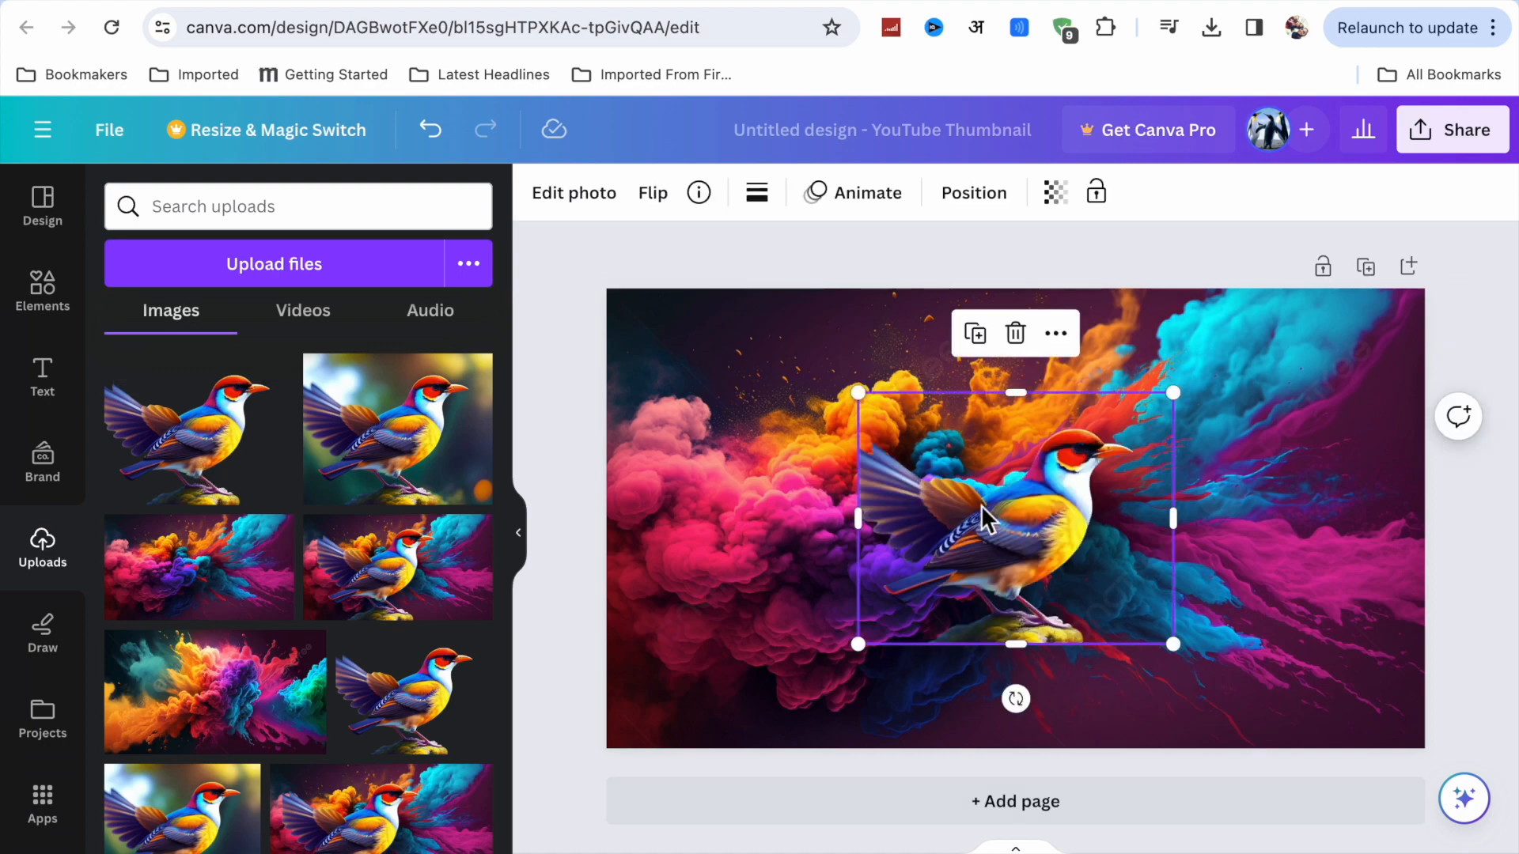
drag(861, 395, 709, 386)
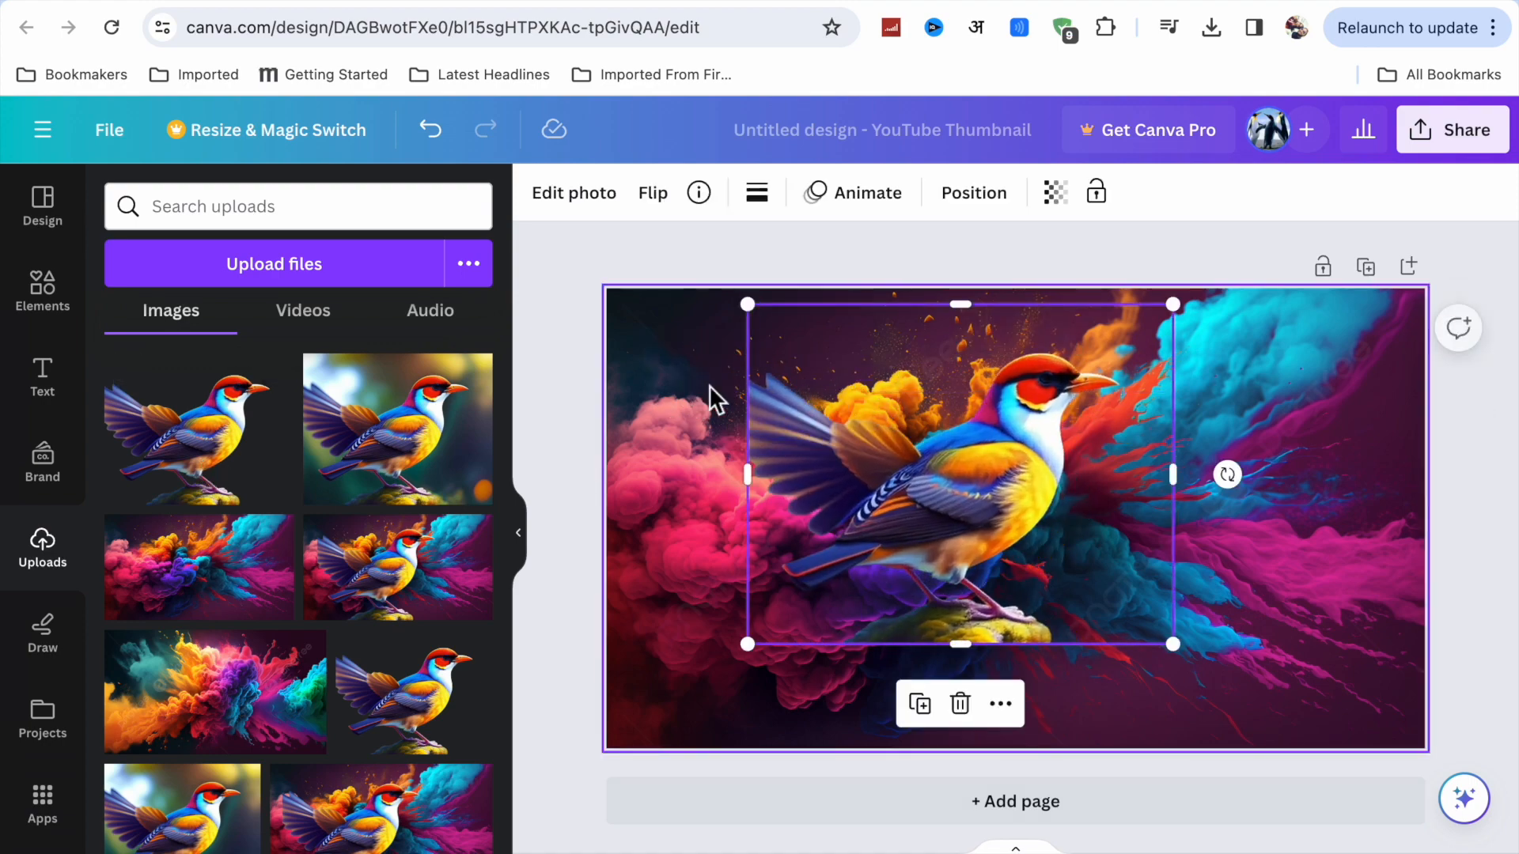
drag(757, 659, 676, 750)
drag(1177, 533, 1267, 538)
drag(968, 722, 966, 752)
mouse_move(823, 593)
mouse_down()
mouse_move(789, 582)
mouse_move(791, 563)
mouse_move(811, 569)
mouse_up()
click(1508, 413)
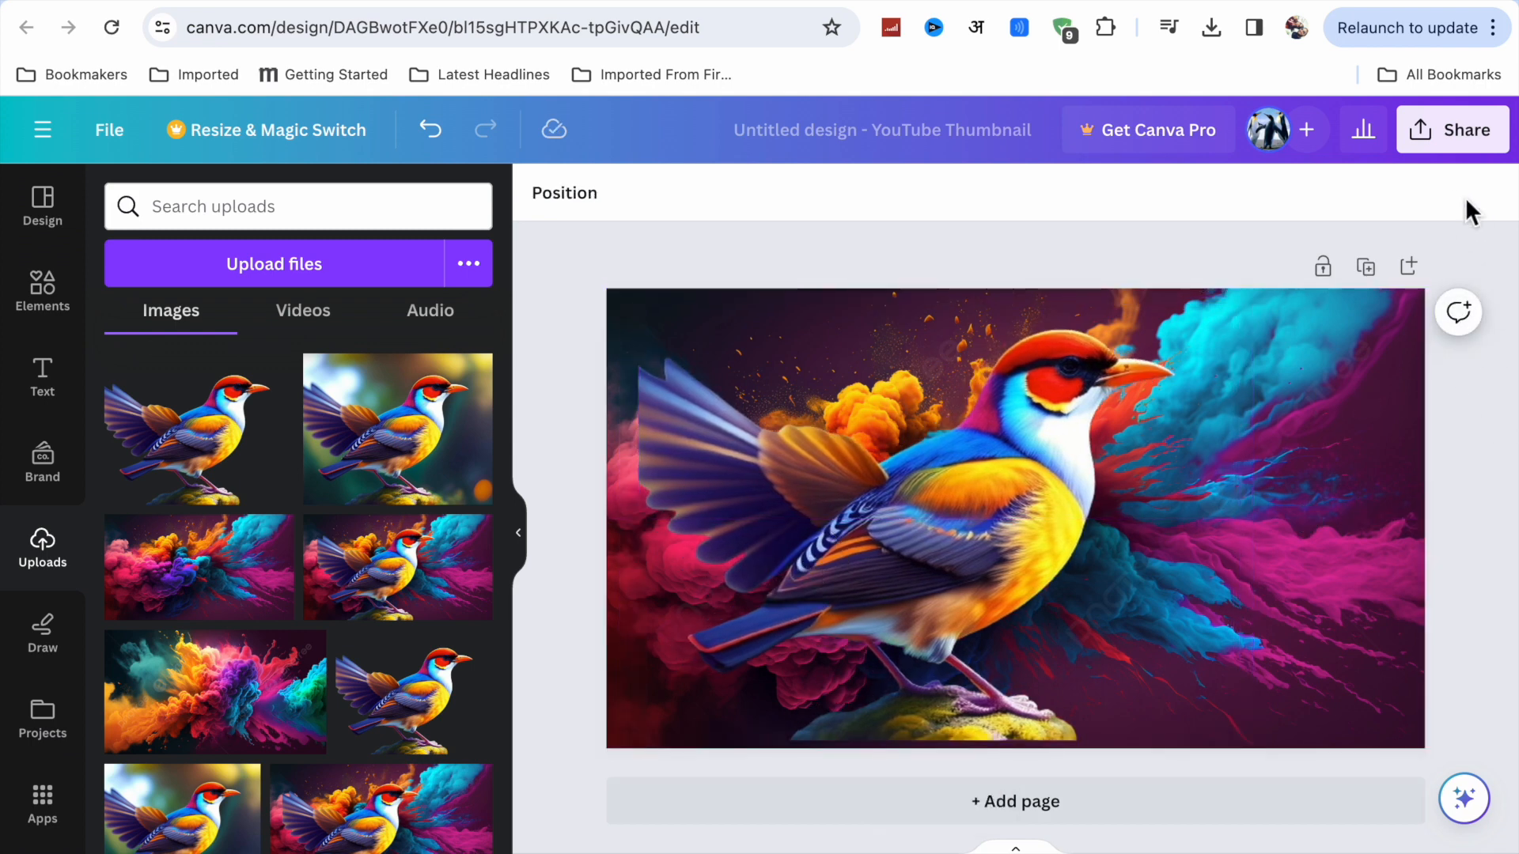
Download the thumbnail design as a PNG and save it to the Desktop as "Bird"
click(1456, 154)
click(1144, 732)
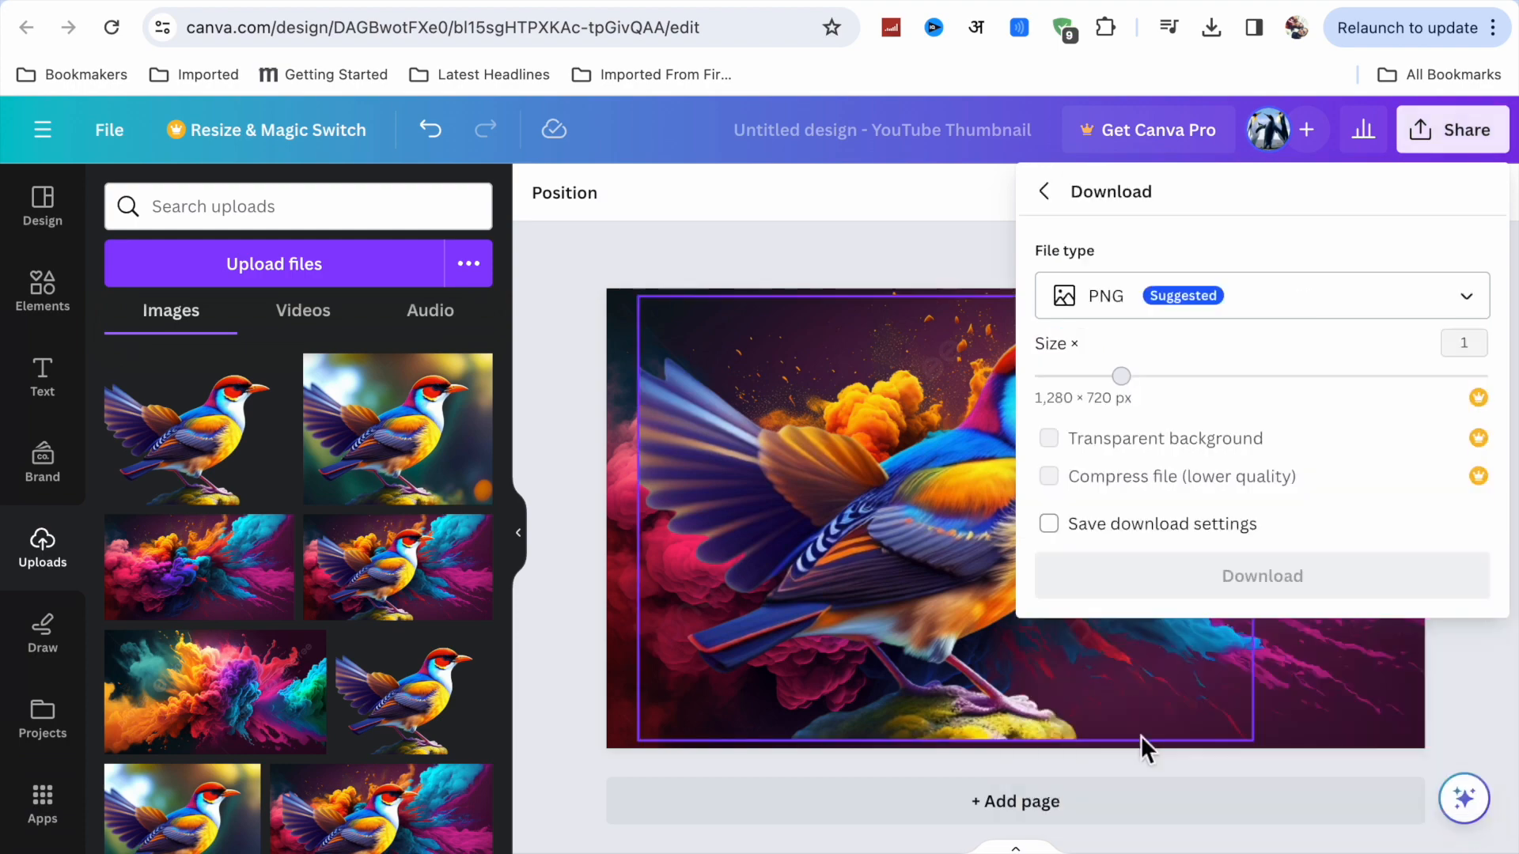
click(1248, 595)
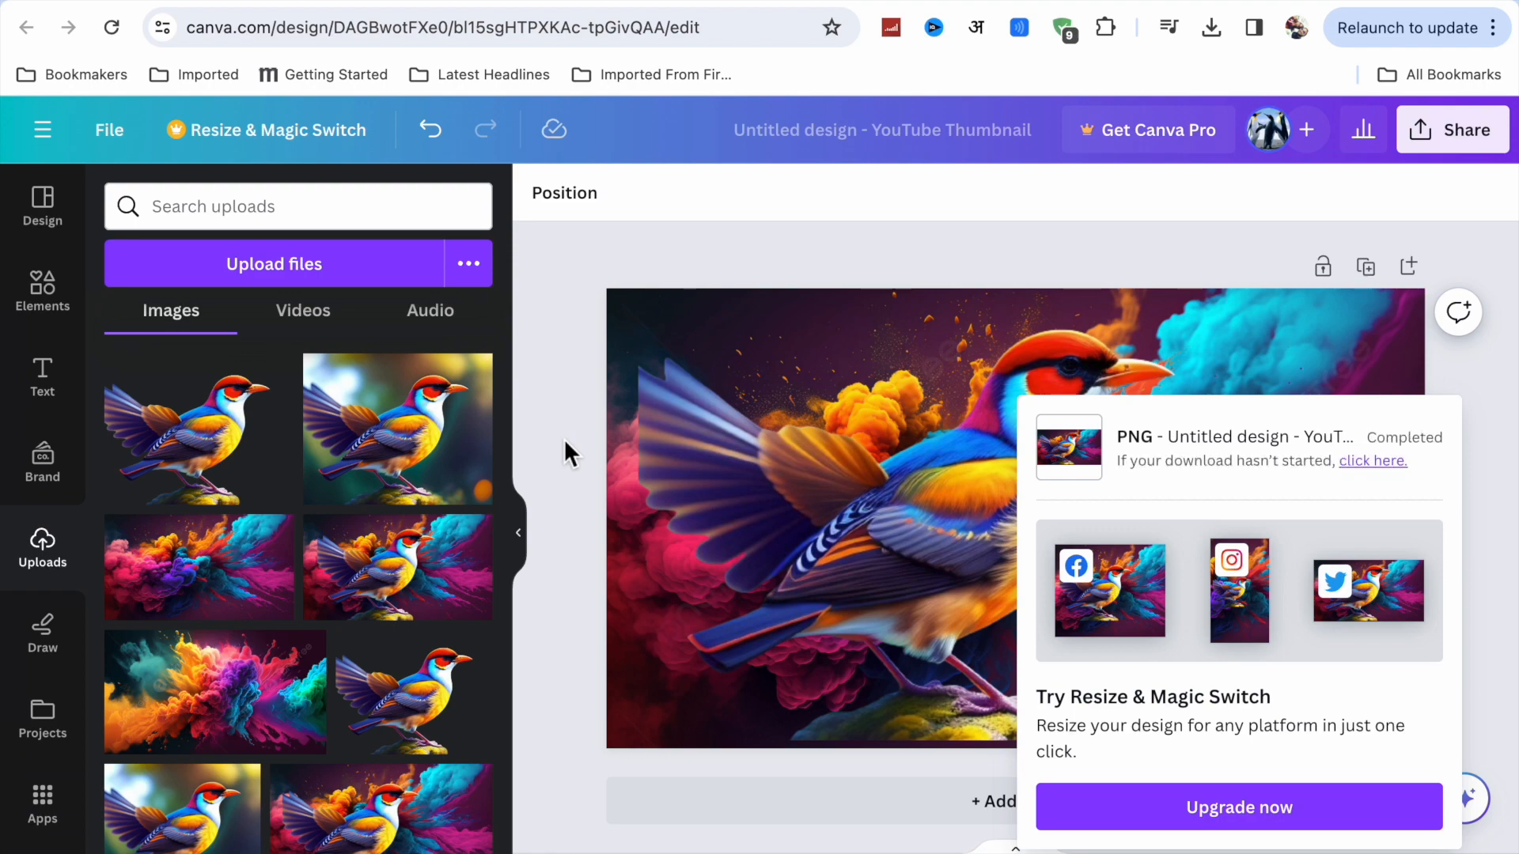
key(BackSpace)
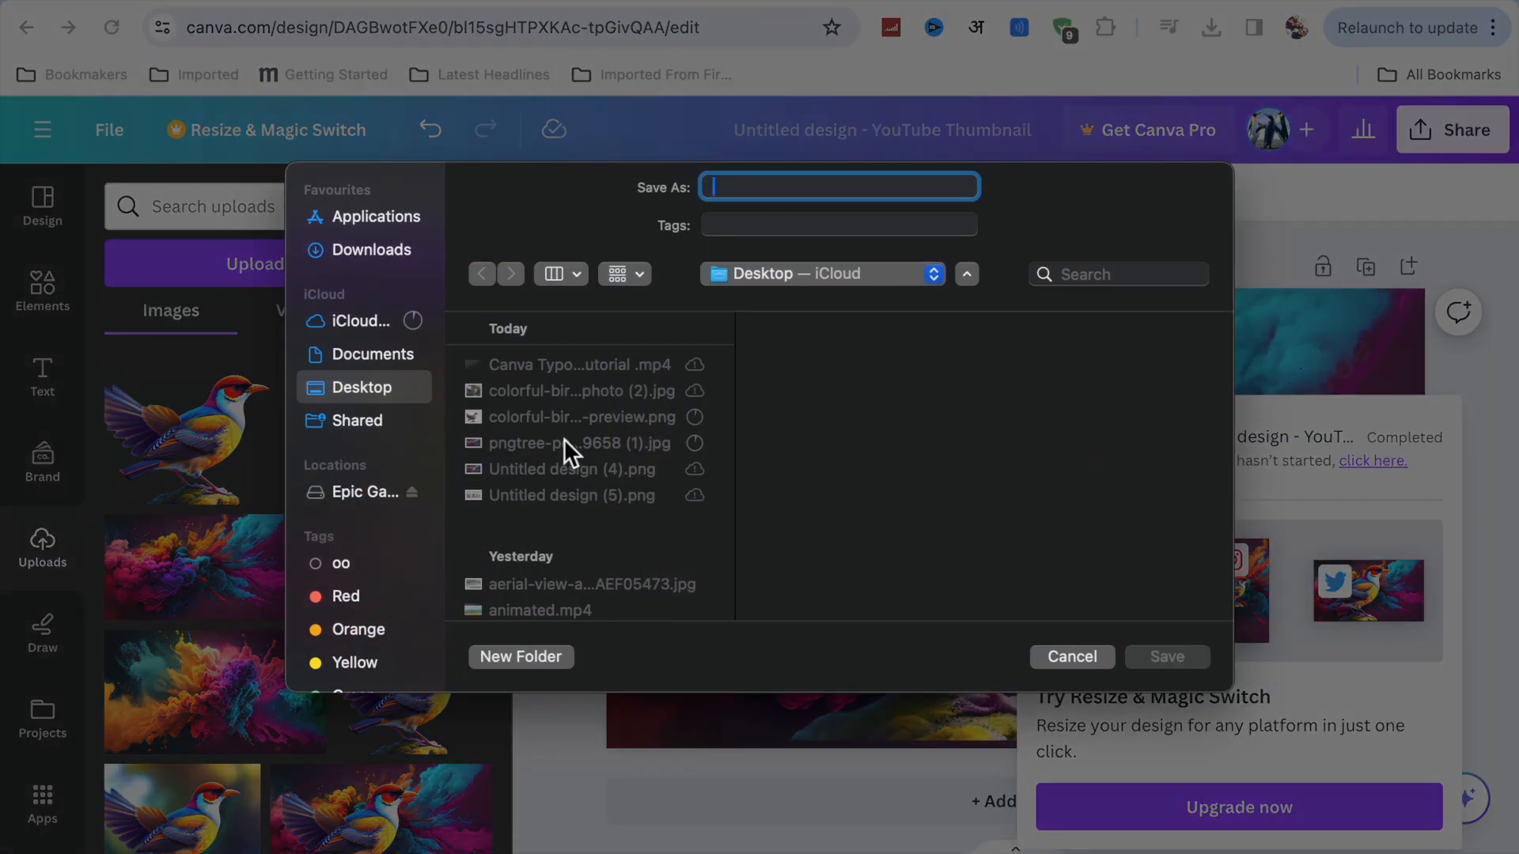
text(Bird)
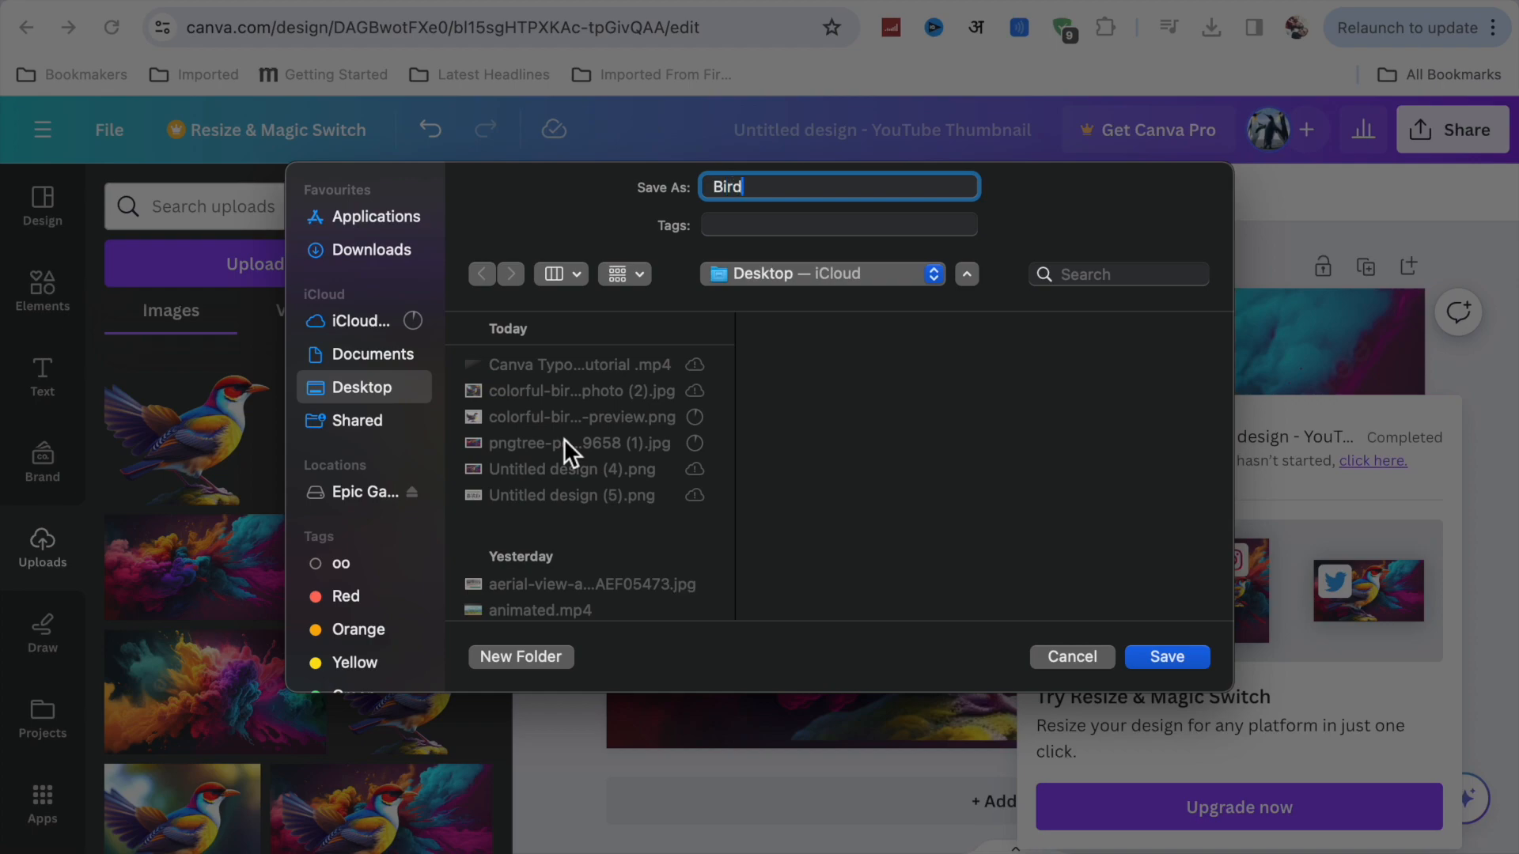
key(Return)
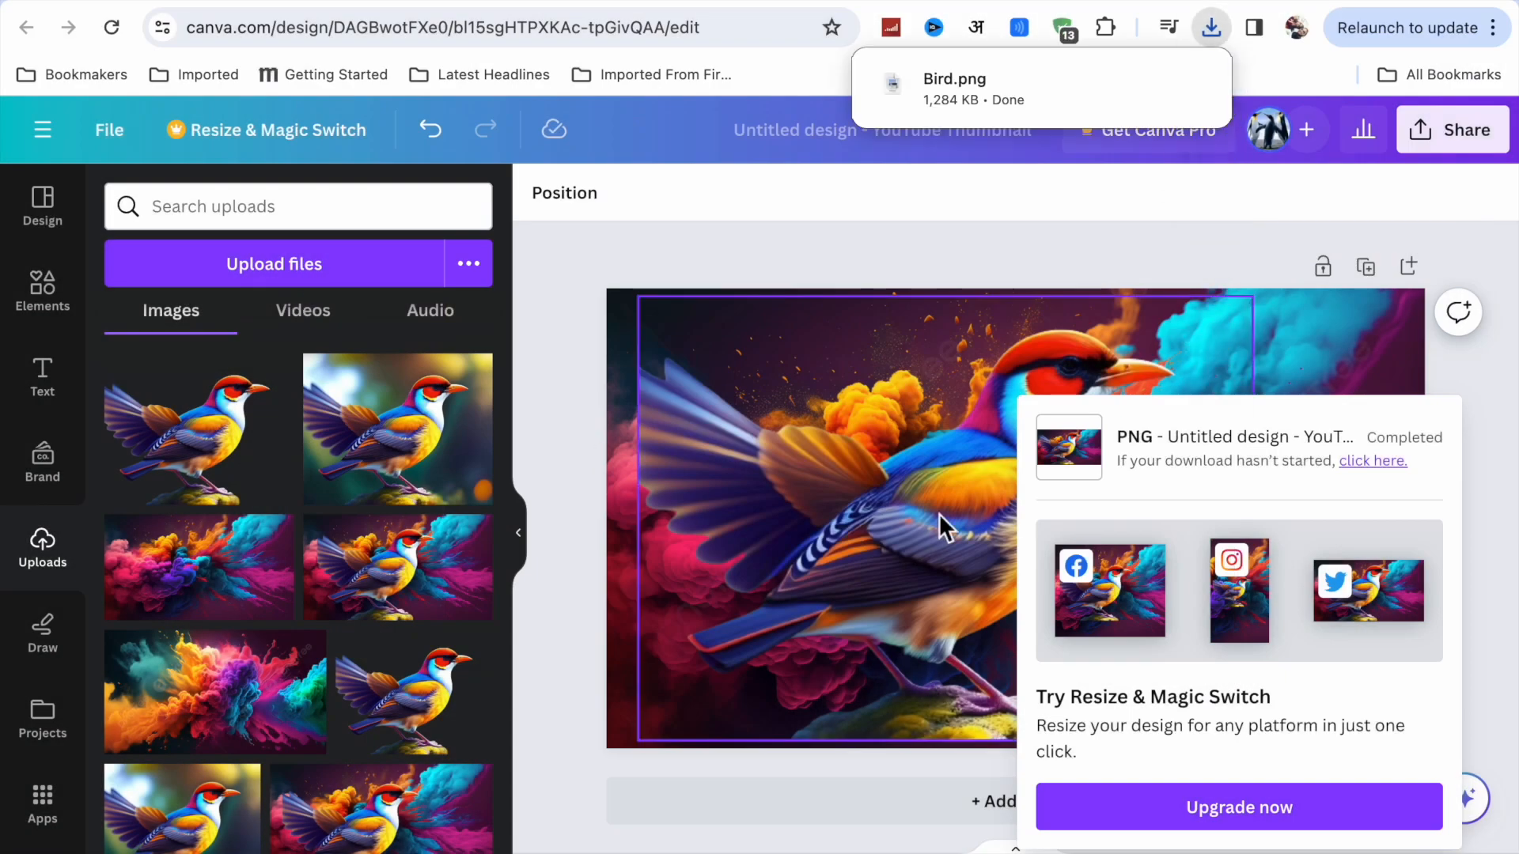
click(854, 304)
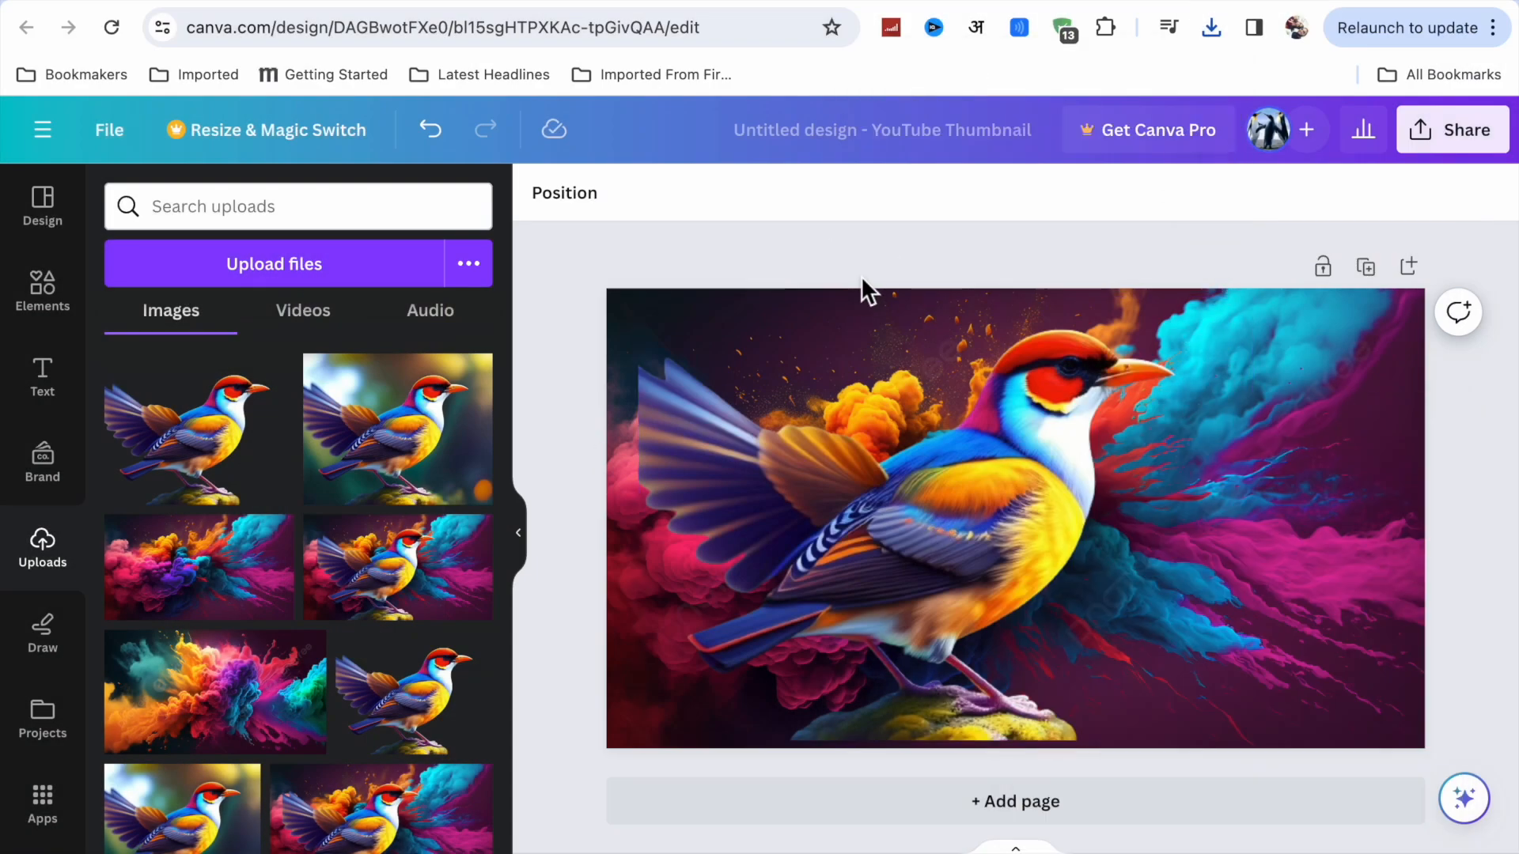
Add a second blank page to the design and upload the downloaded Bird.png
click(997, 815)
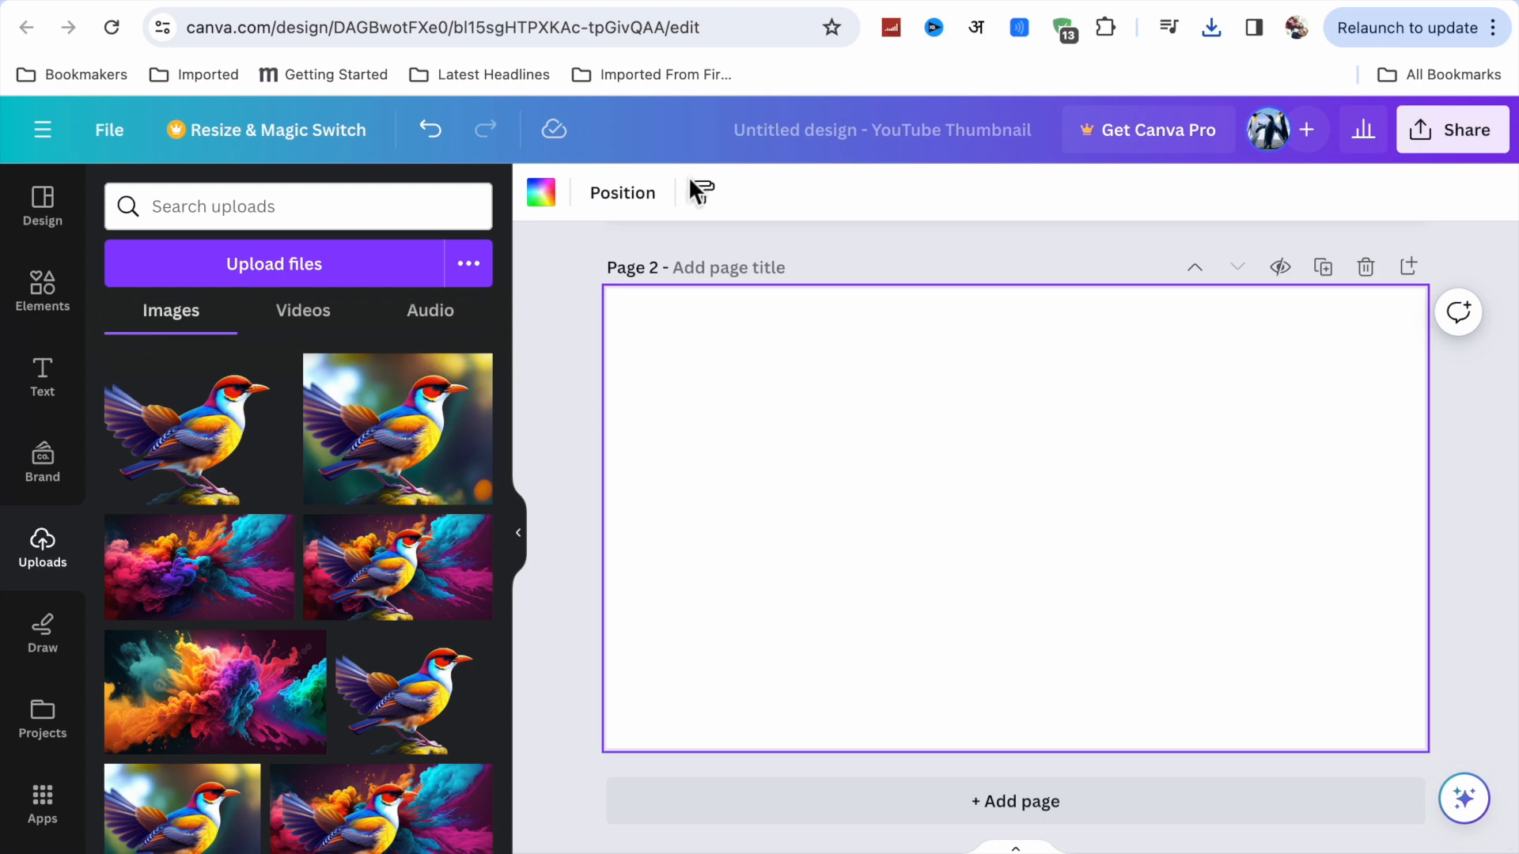
click(1213, 29)
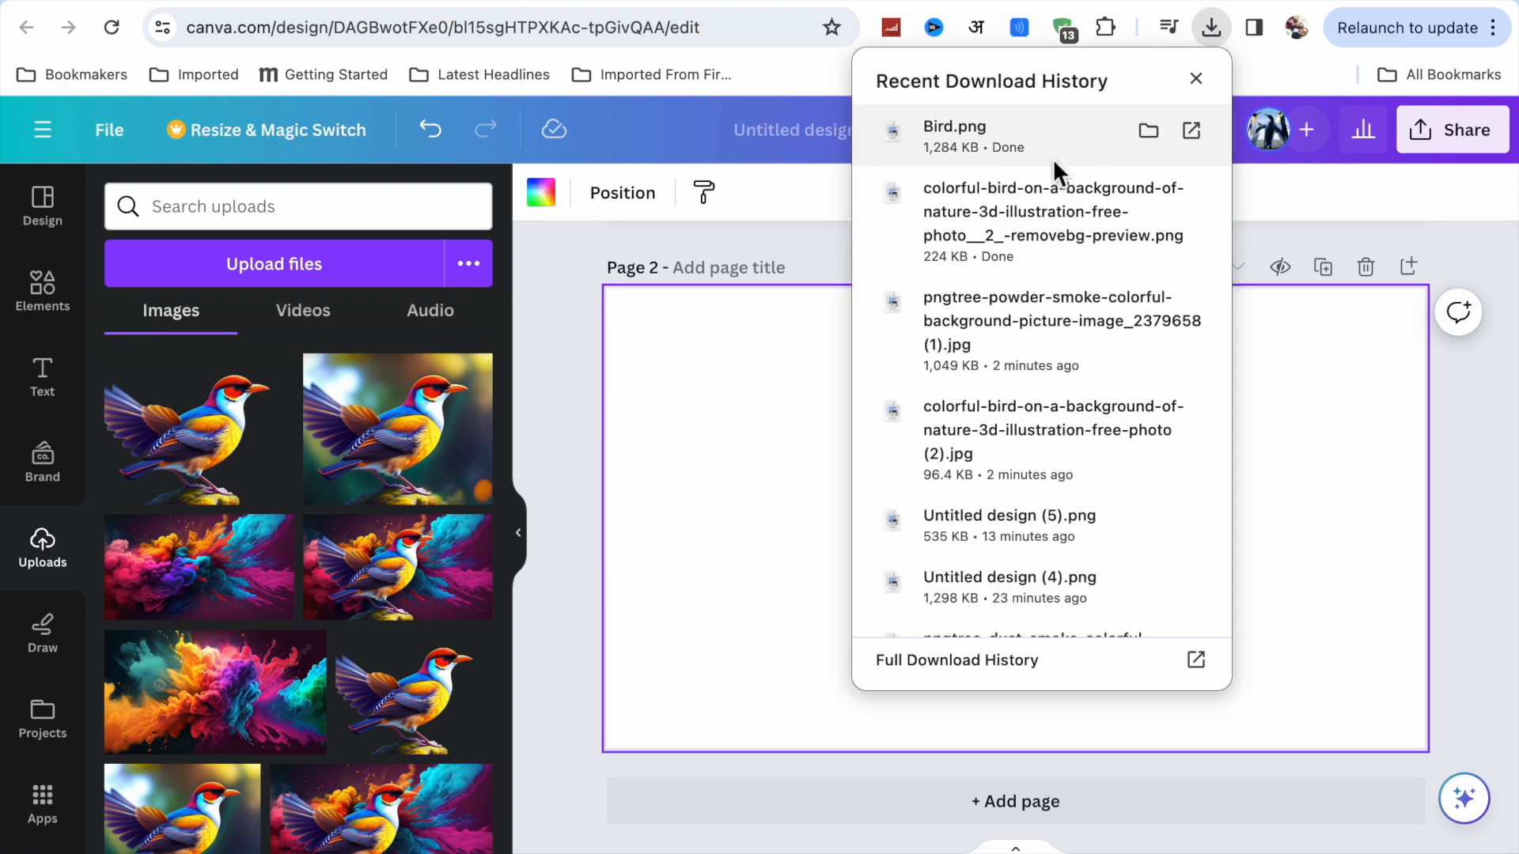
drag(1052, 134, 218, 401)
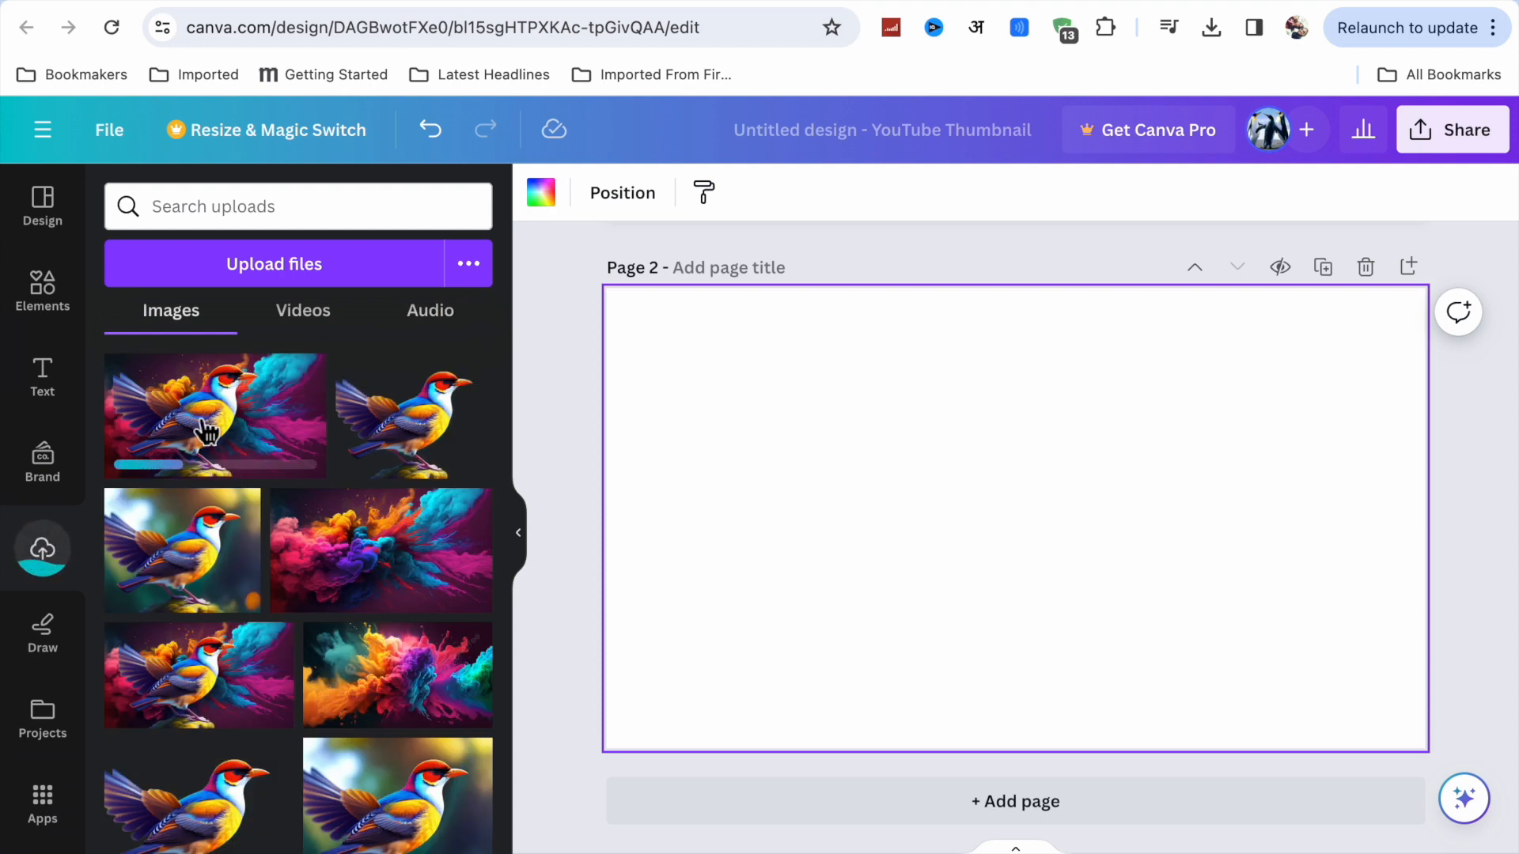
Insert the uploaded Bird.png on page 2 and set it as the page background
click(207, 431)
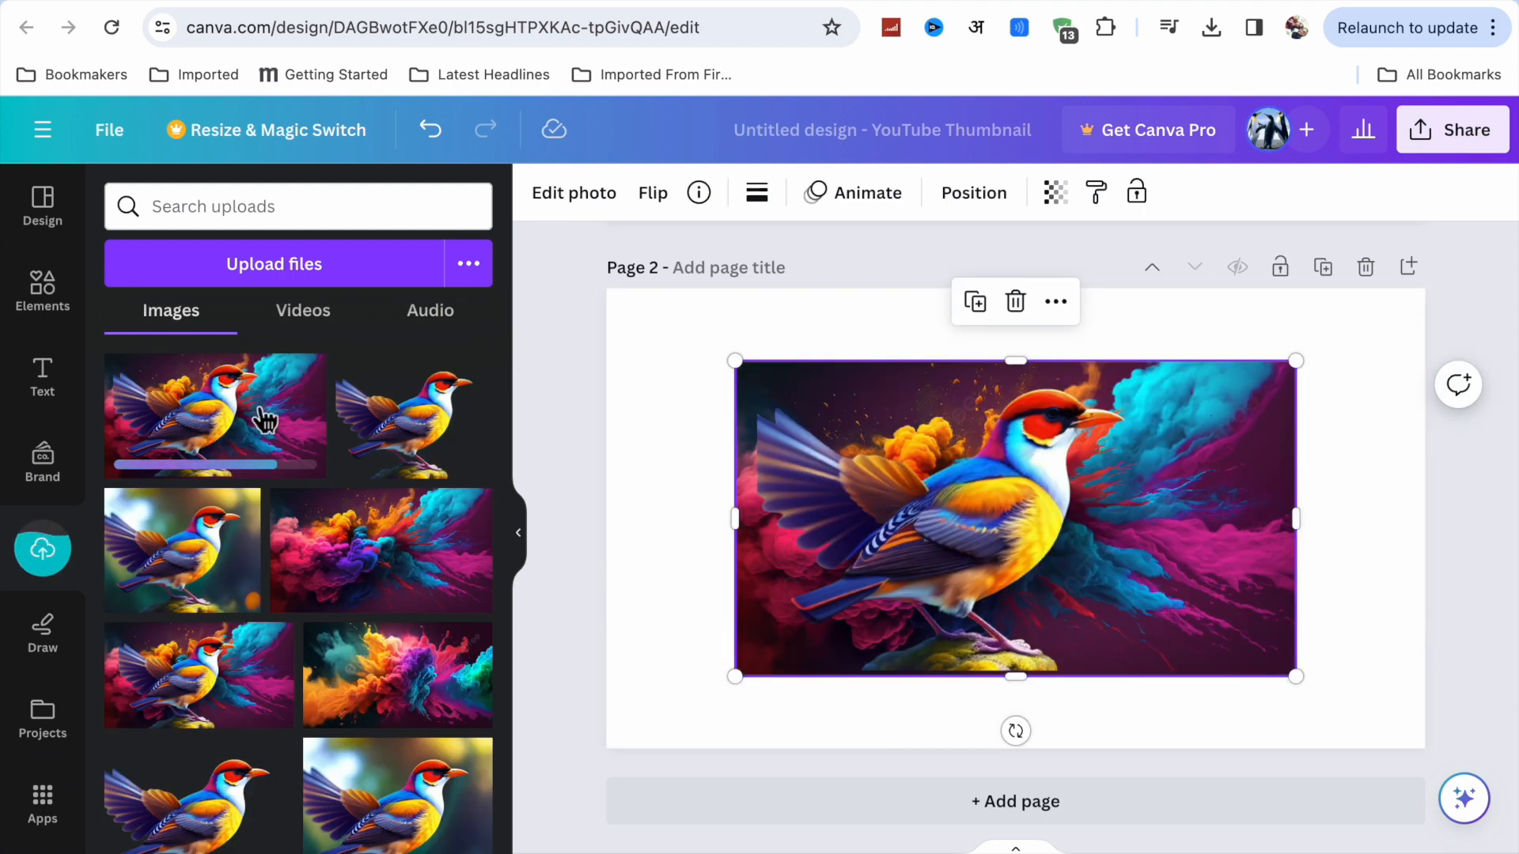
click(1056, 303)
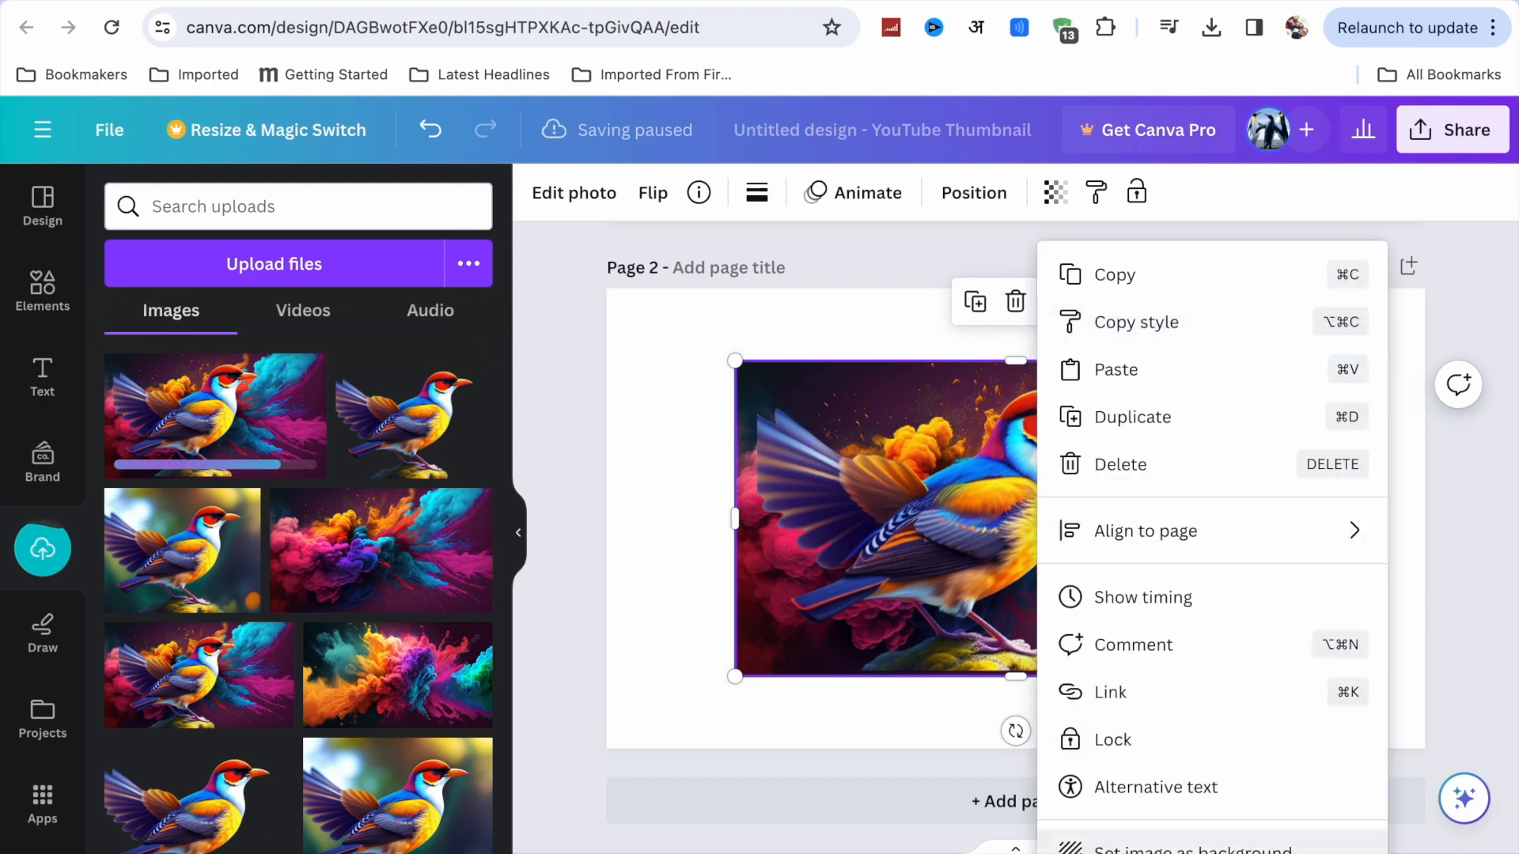
click(1179, 846)
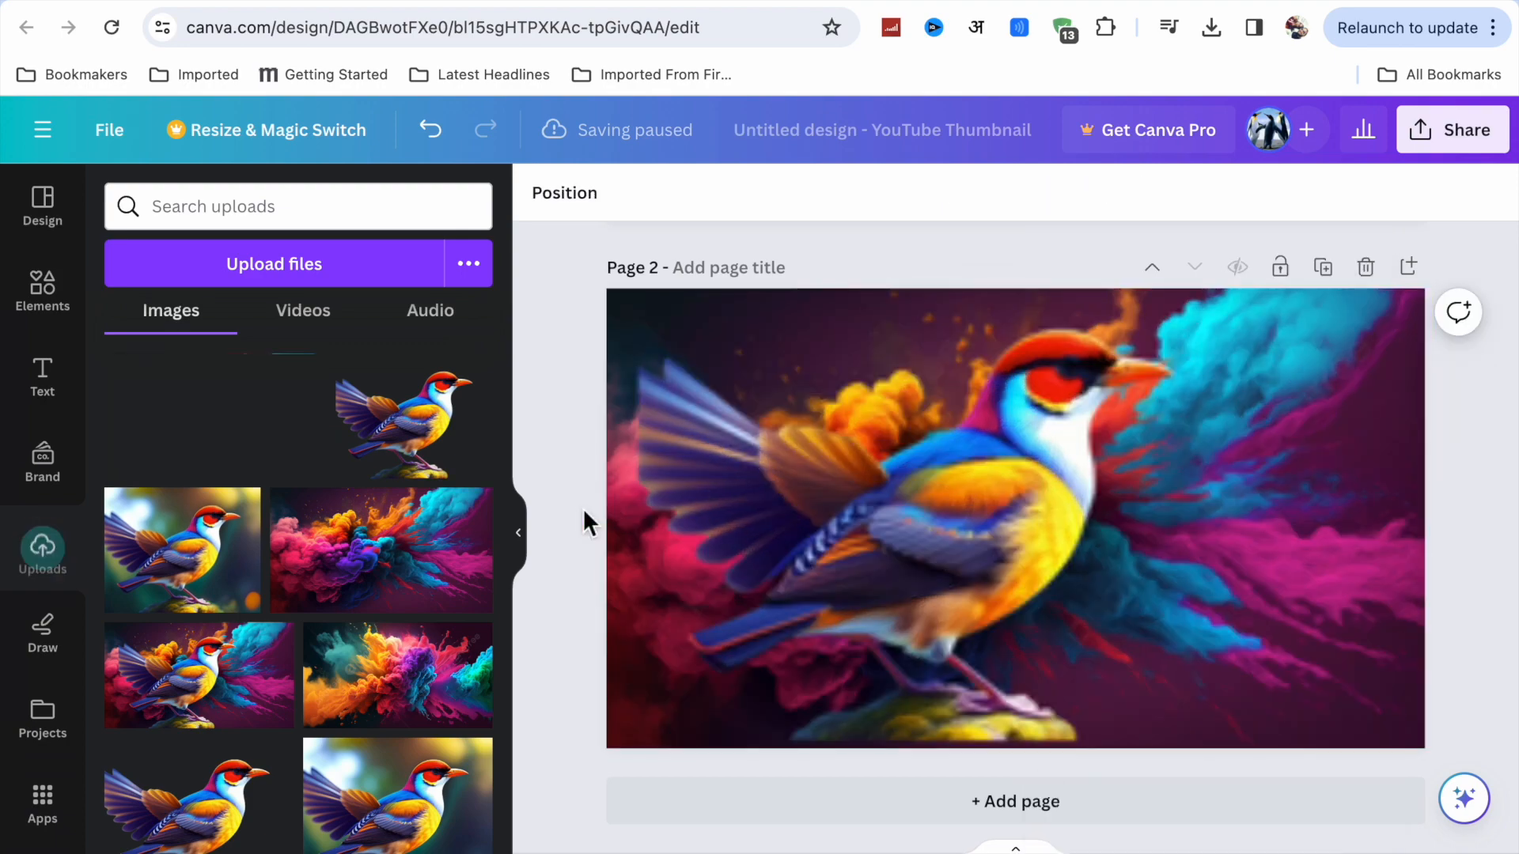
Search the design elements for "Frame" and show all of the frame shapes
click(41, 318)
click(237, 207)
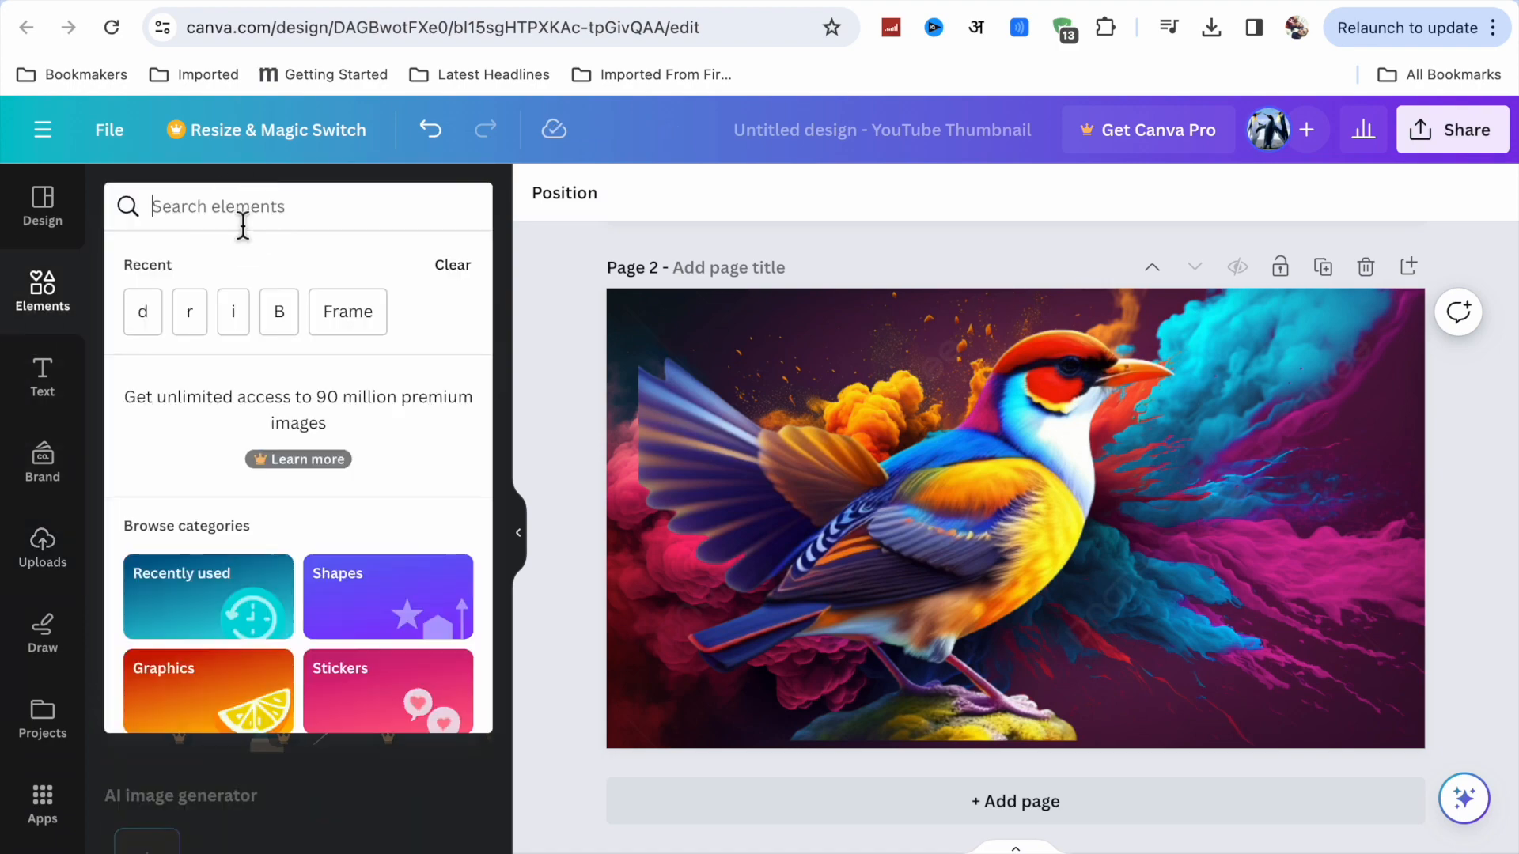
click(525, 309)
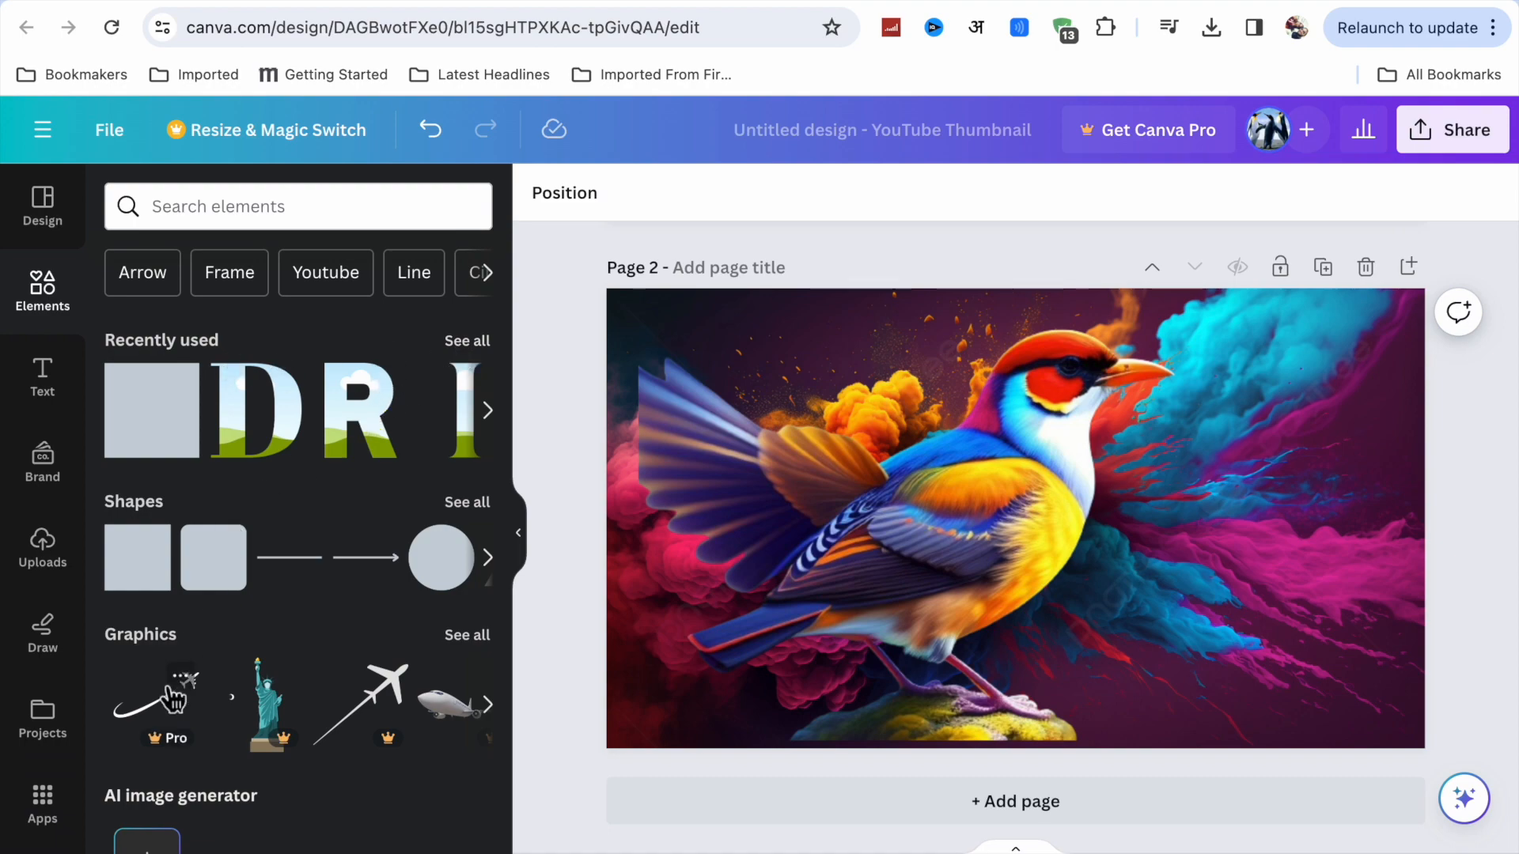
scroll(166, 696, down, 10)
scroll(169, 694, up, 8)
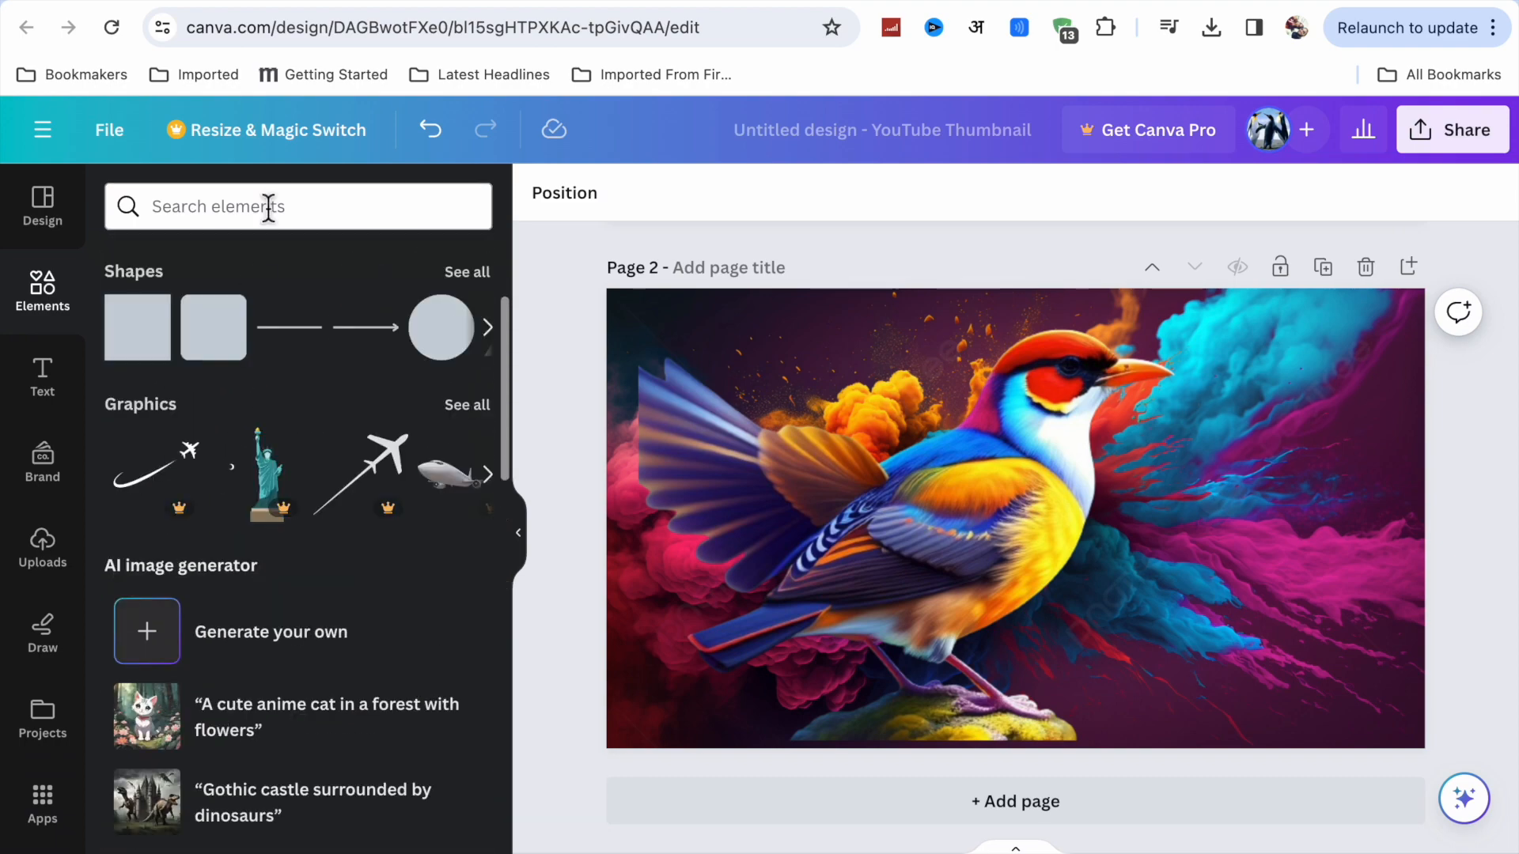
click(237, 208)
text(fram)
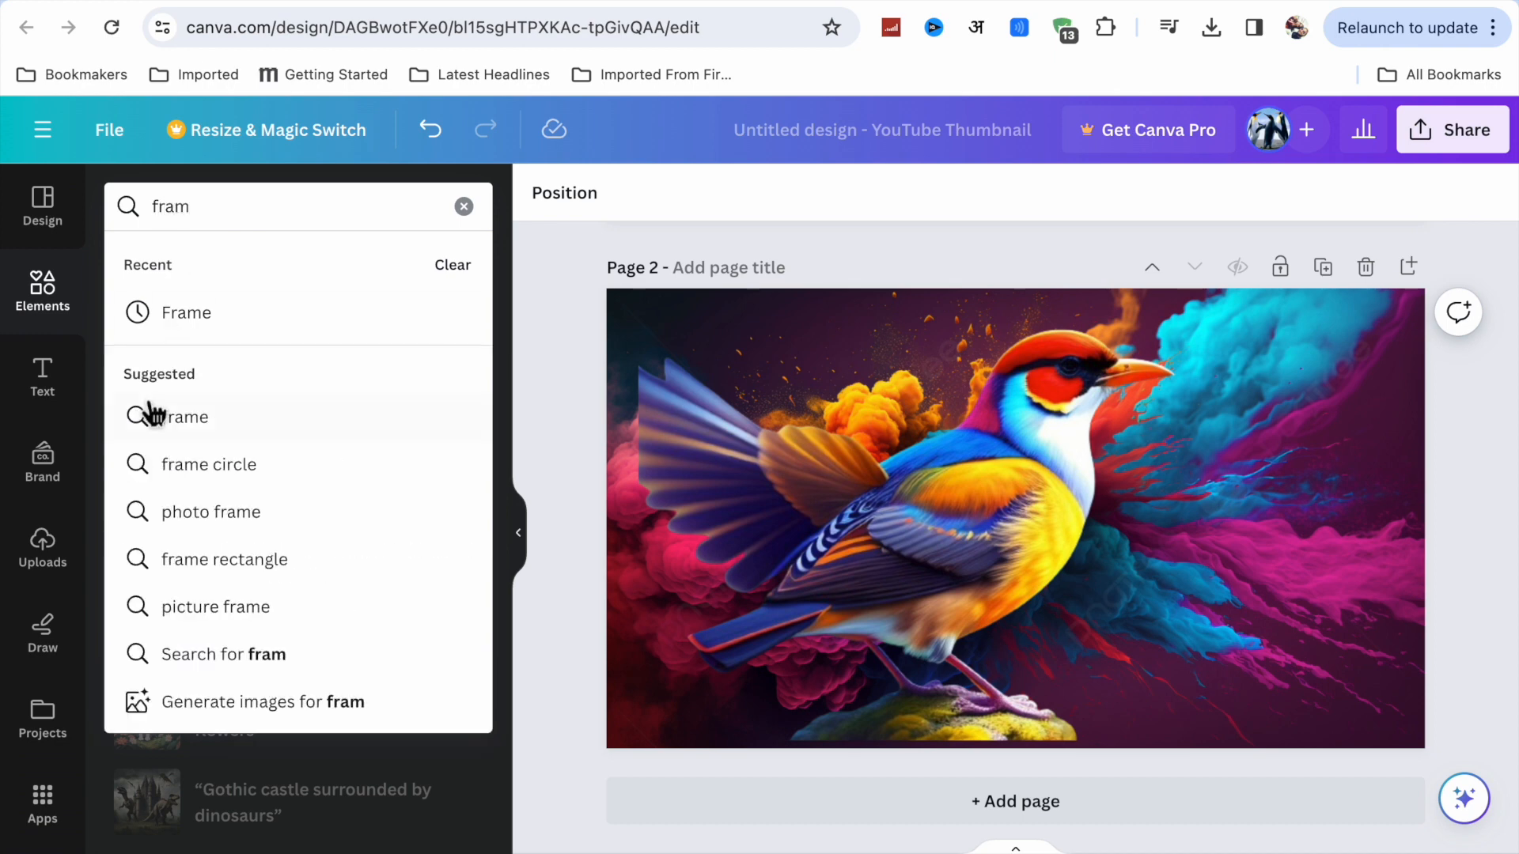
click(186, 321)
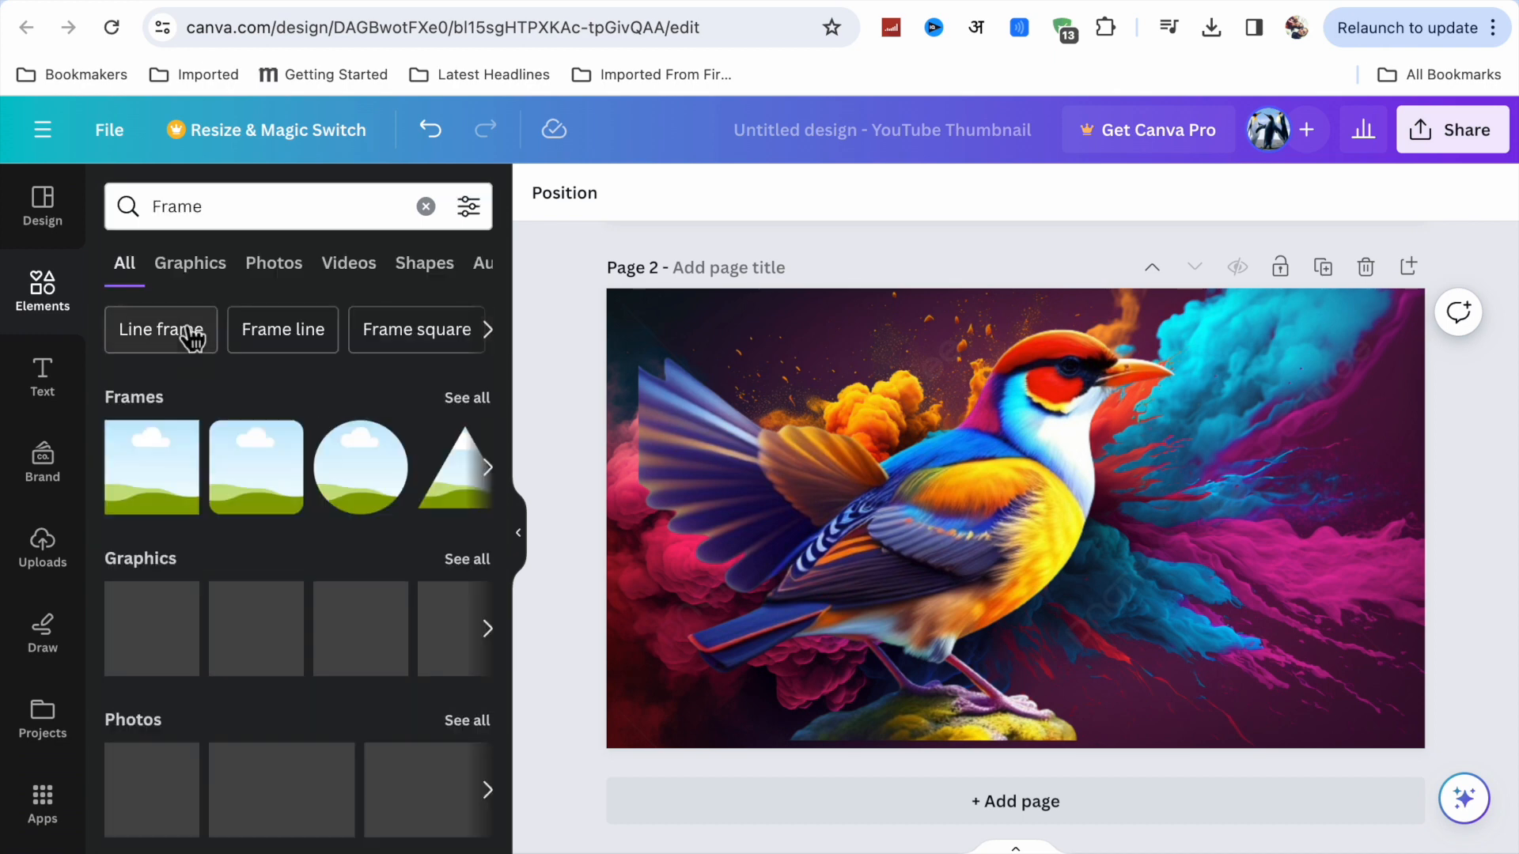
click(484, 412)
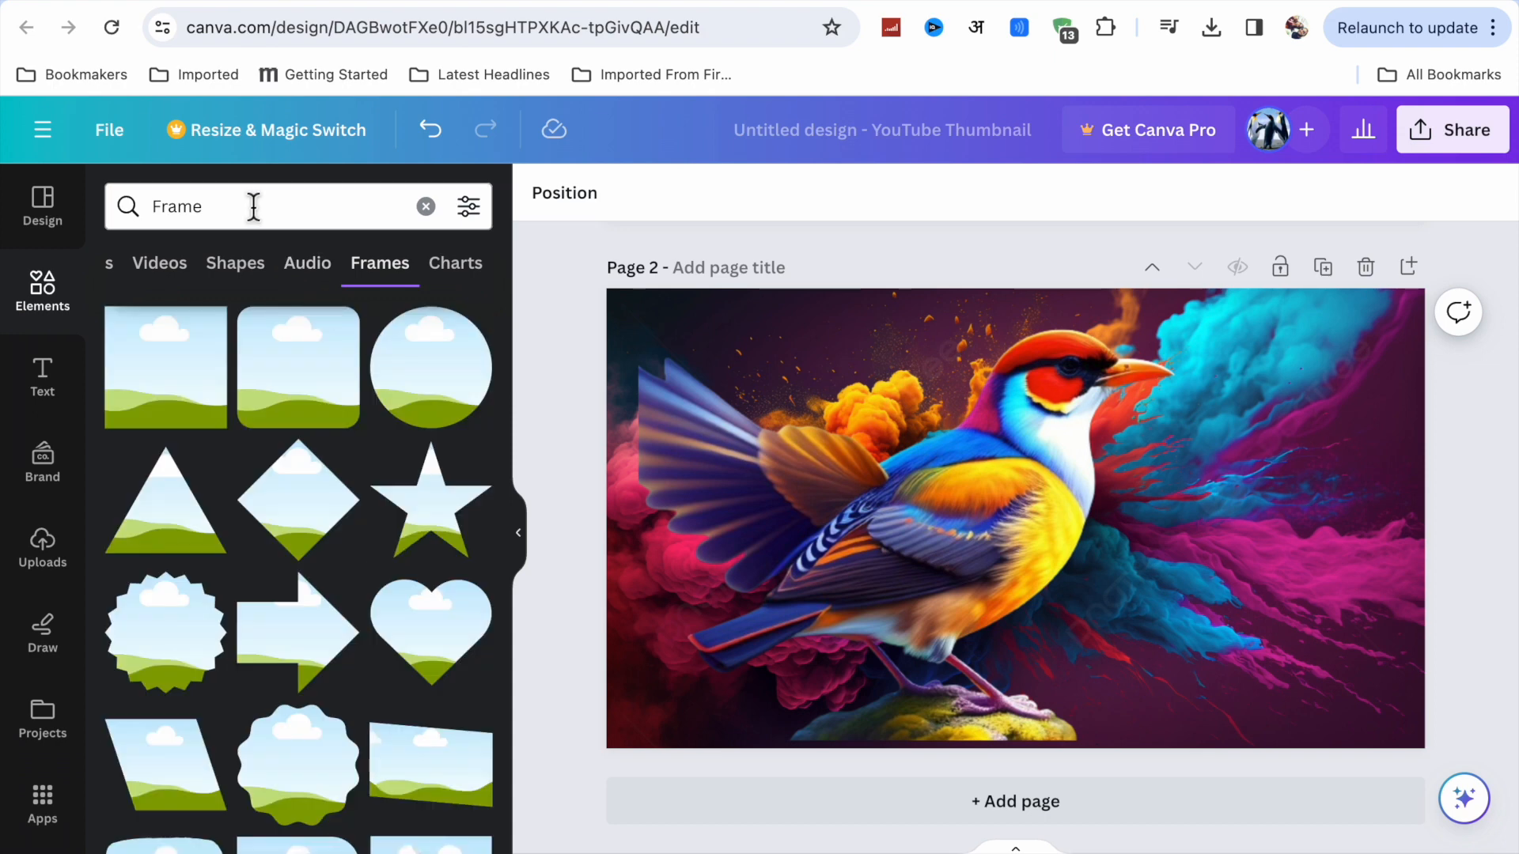
Replace the elements search with "b" to look for letter B frames
click(253, 206)
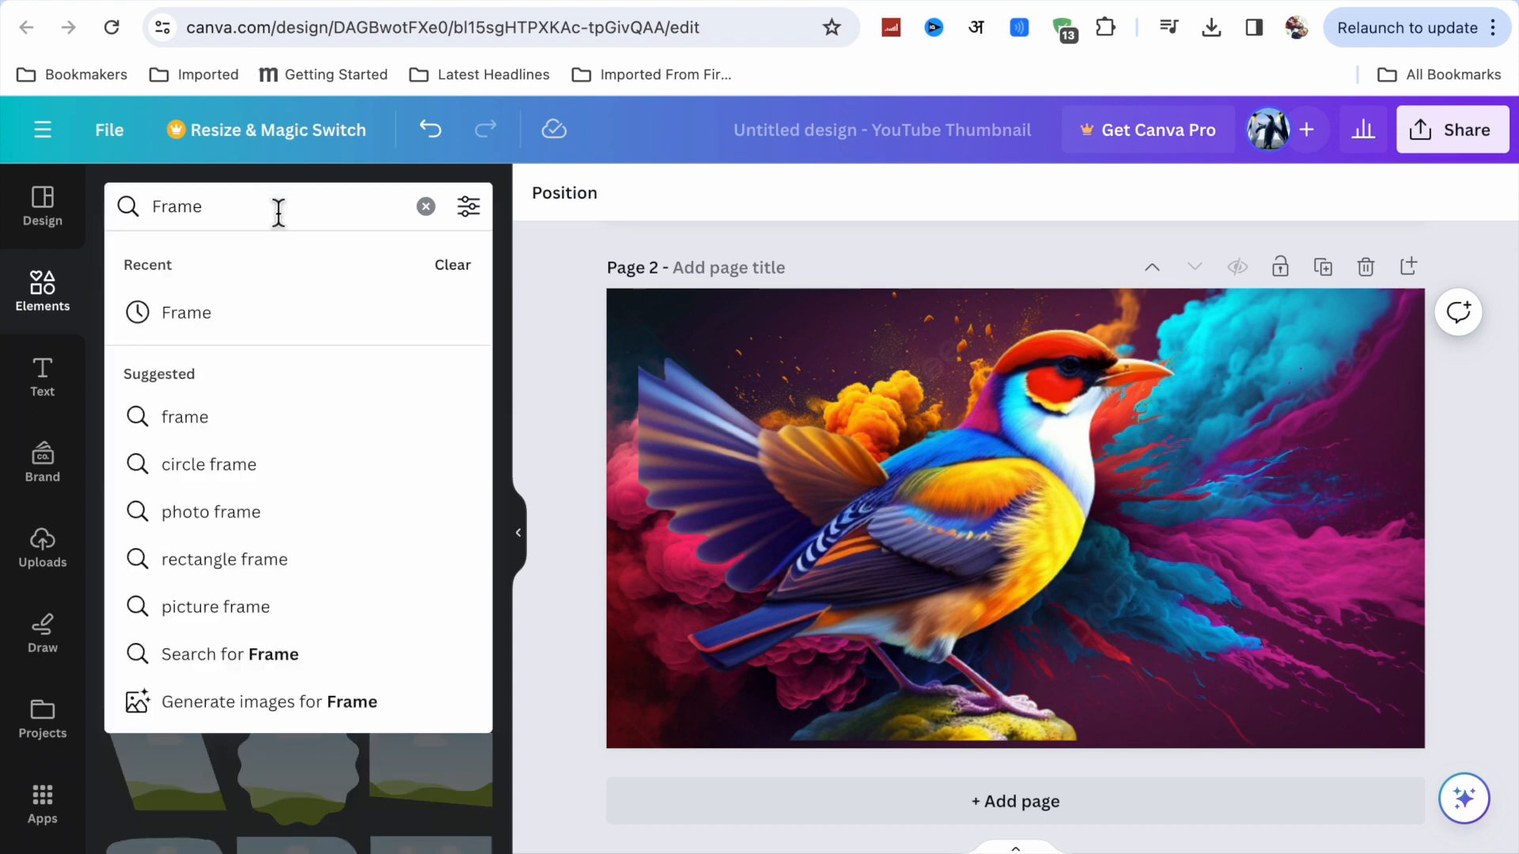
click(425, 206)
text(b)
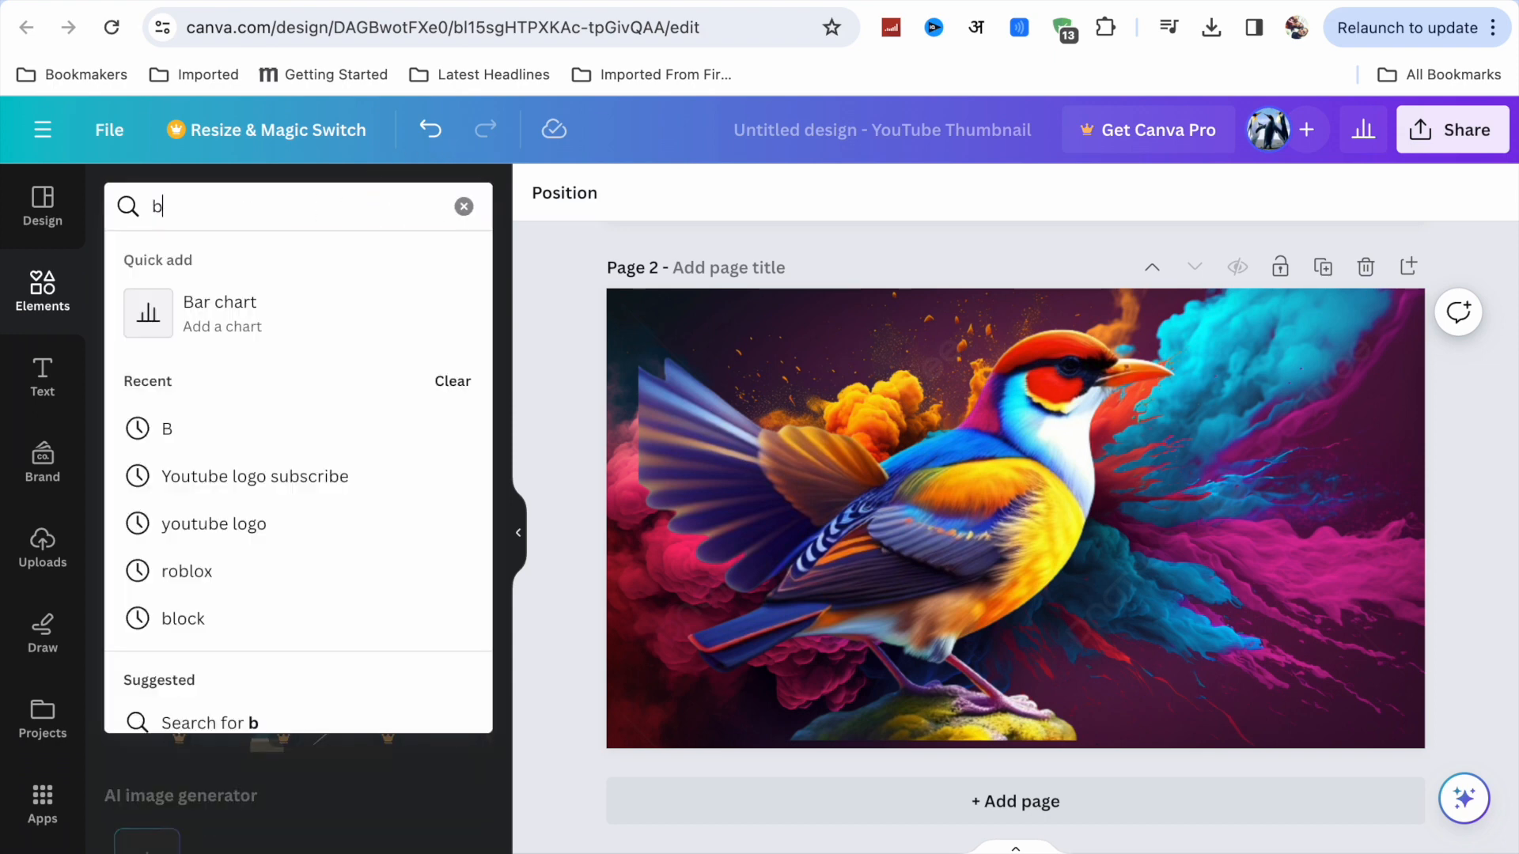
key(Return)
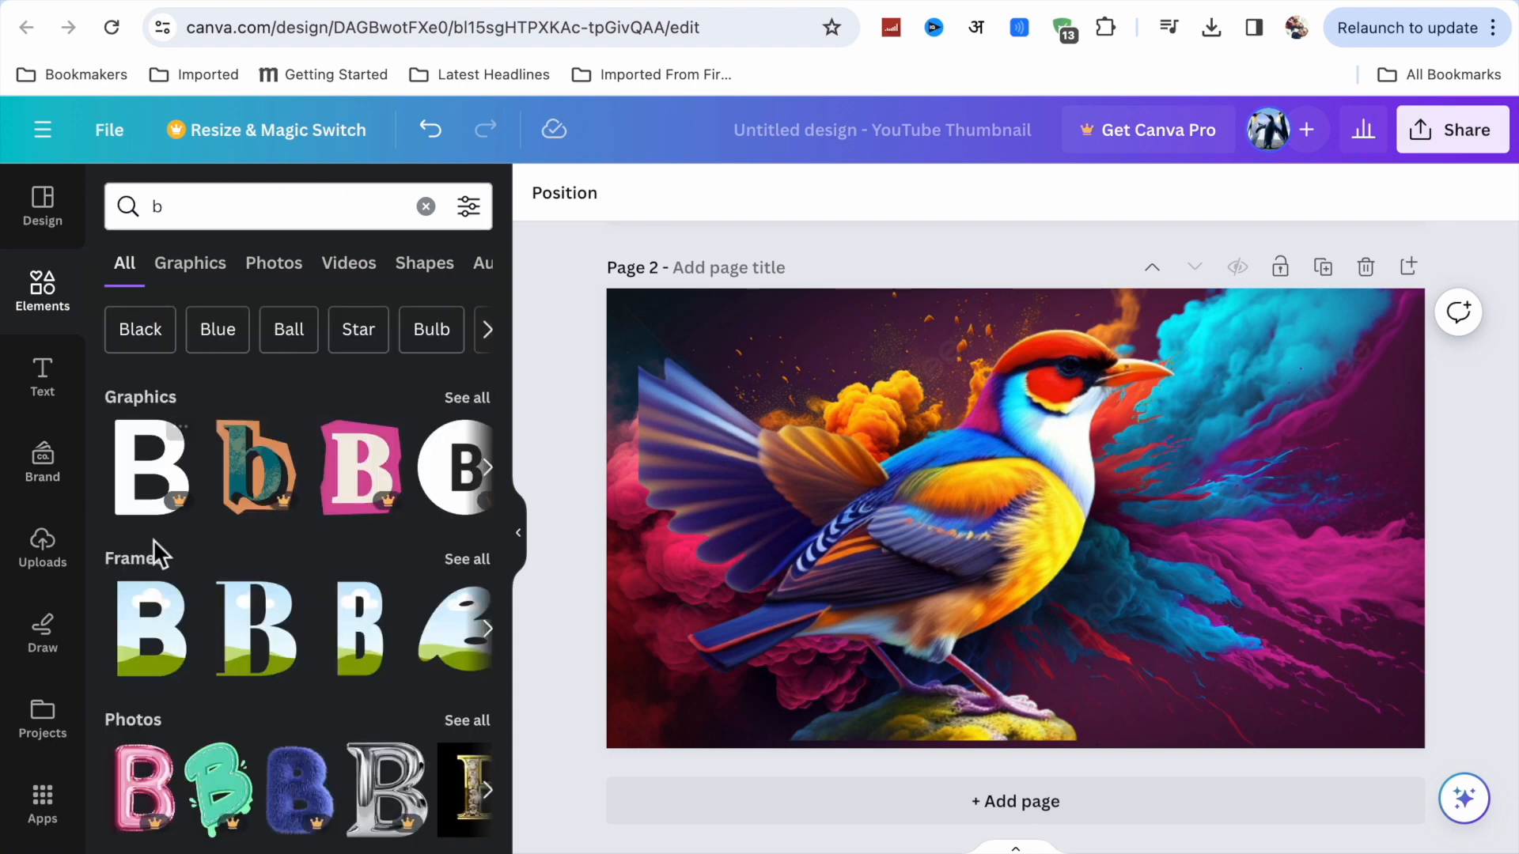
Place a bold letter B frame on the left side of page 2, and add a serif letter I frame found by searching elements for "i"
click(152, 617)
drag(945, 537, 722, 515)
click(425, 206)
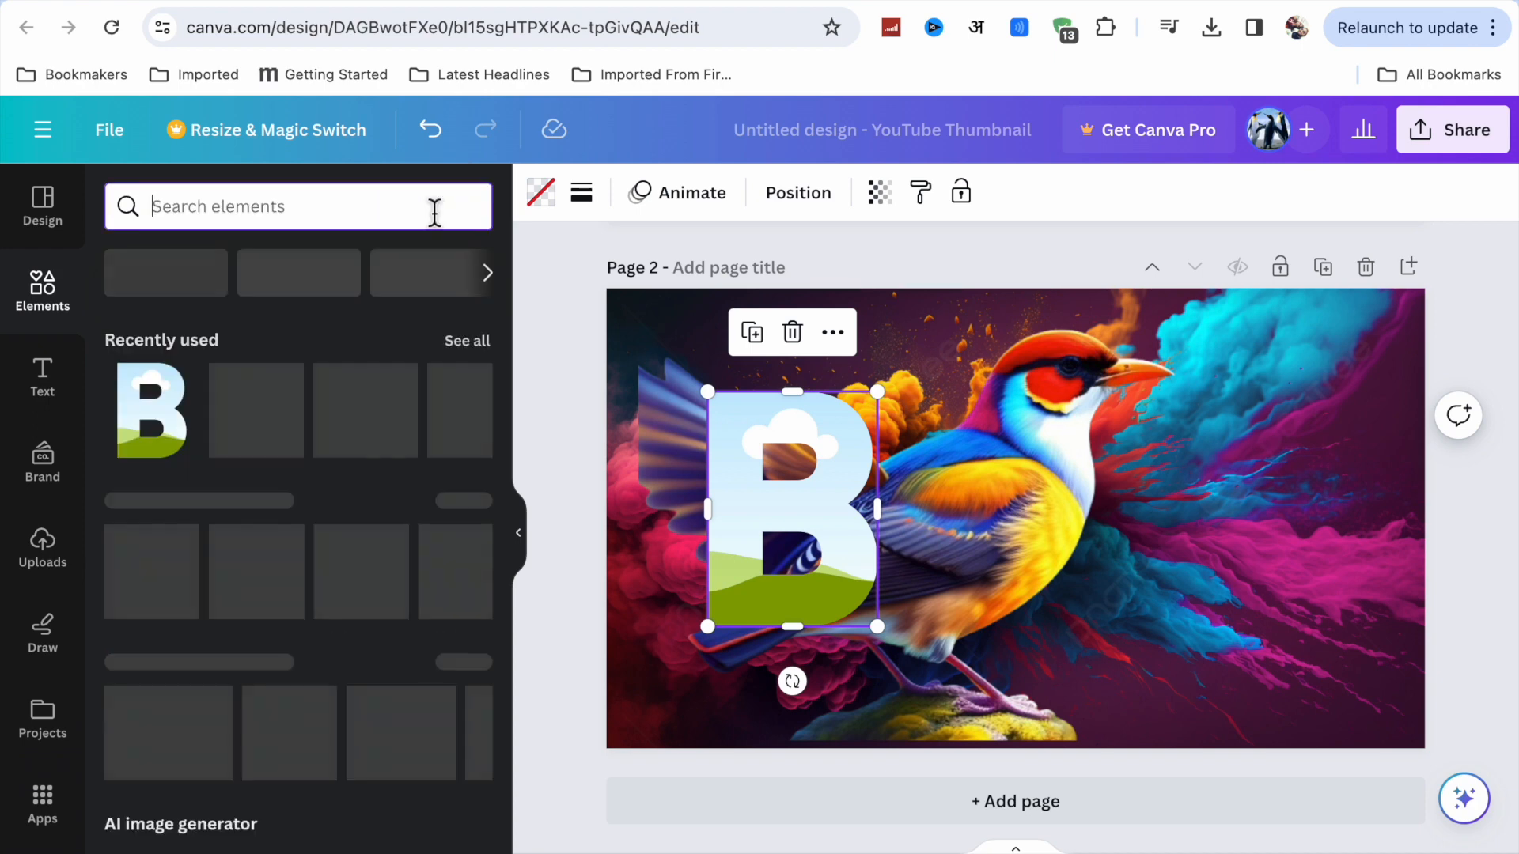
text(i)
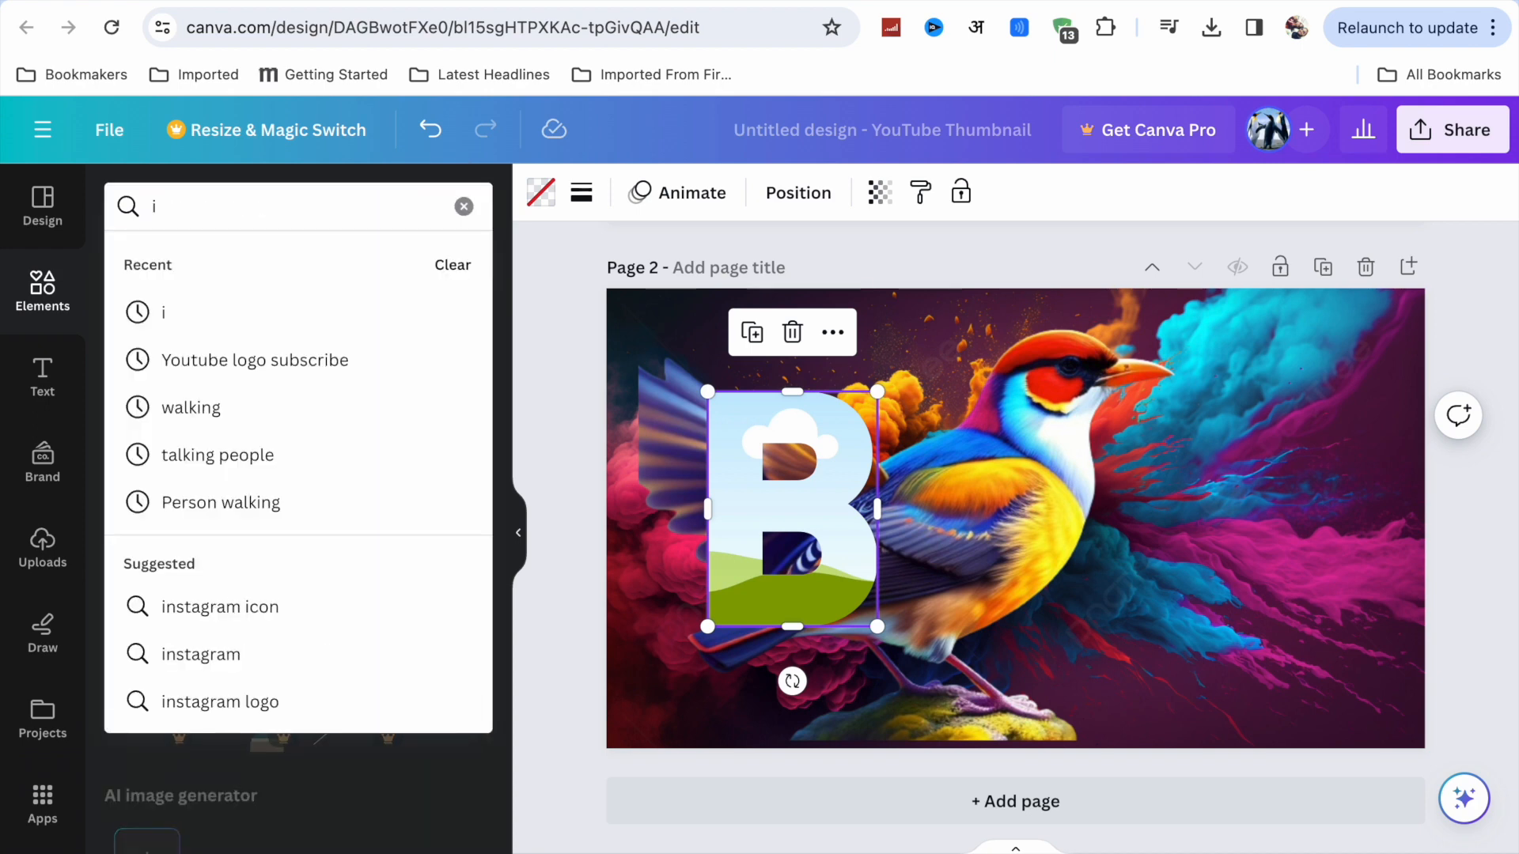
click(301, 326)
click(265, 667)
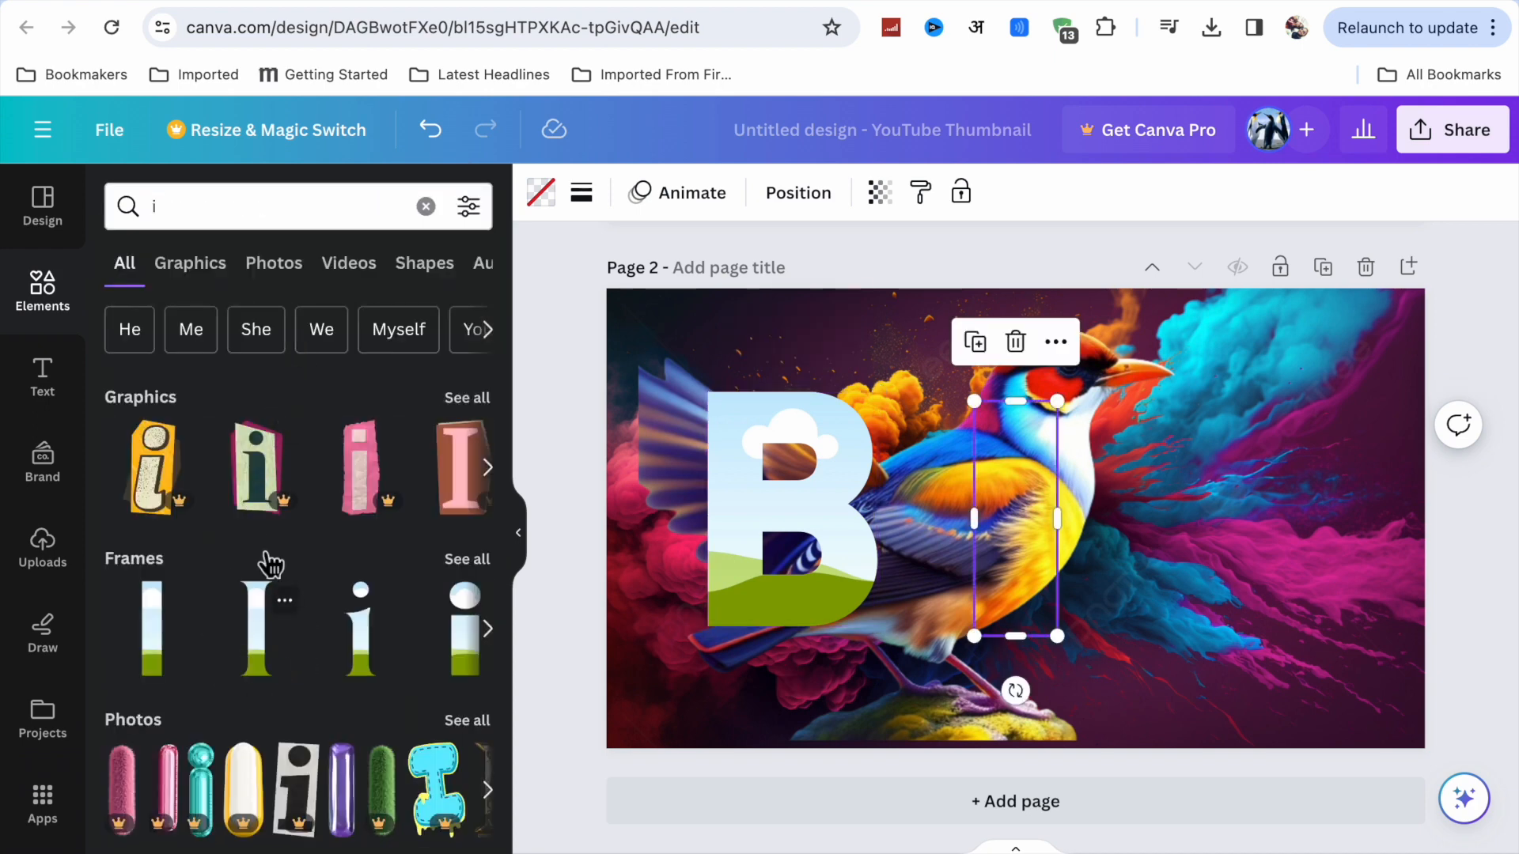
Search elements for "r" and "d", adding a bold letter R frame and placing a serif letter D frame on the right side of page 2
click(426, 207)
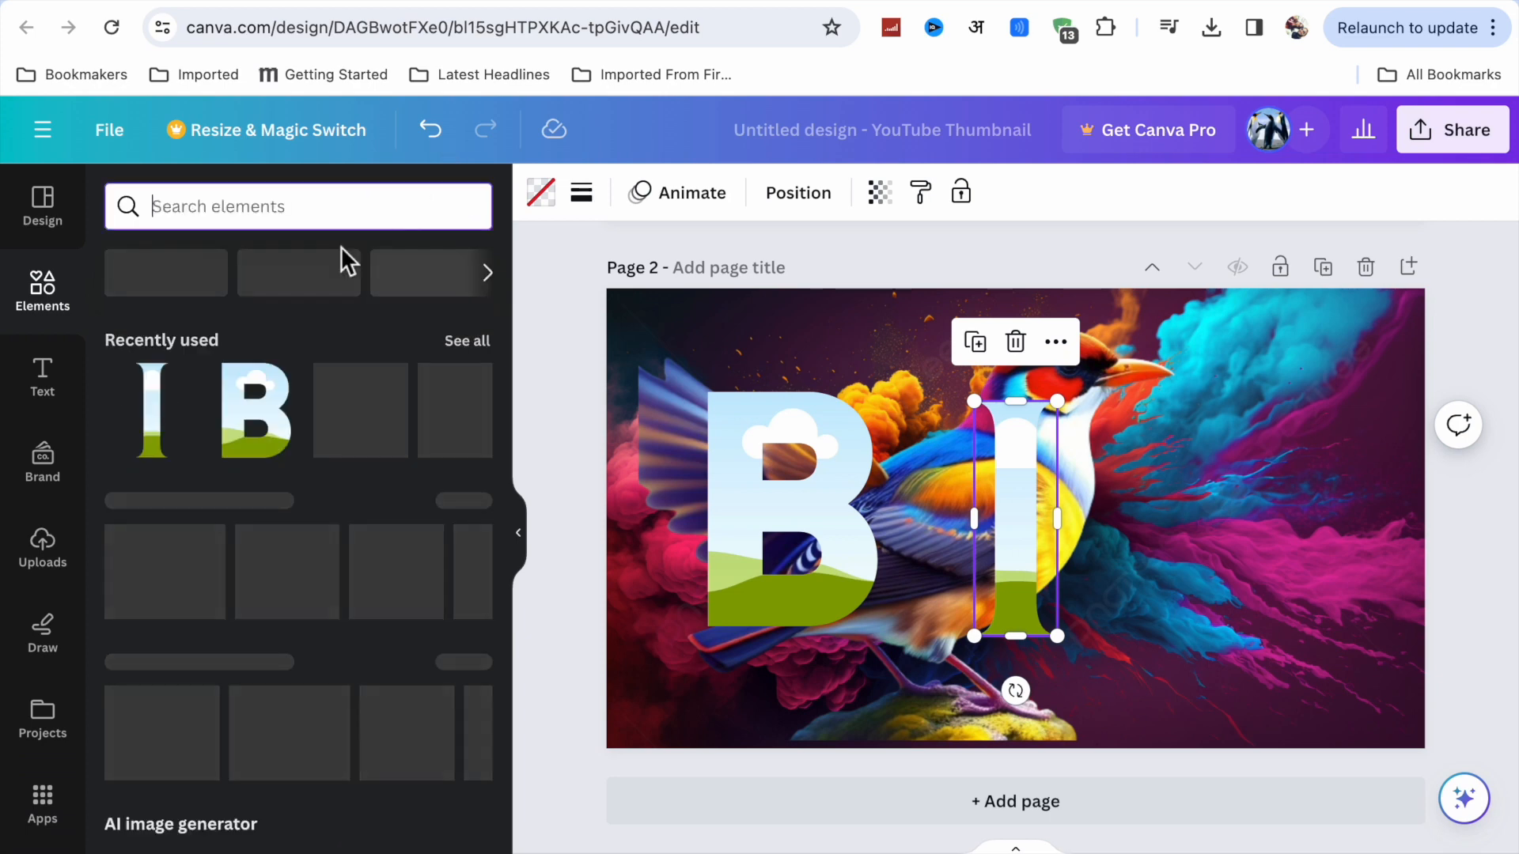
text(r)
click(231, 479)
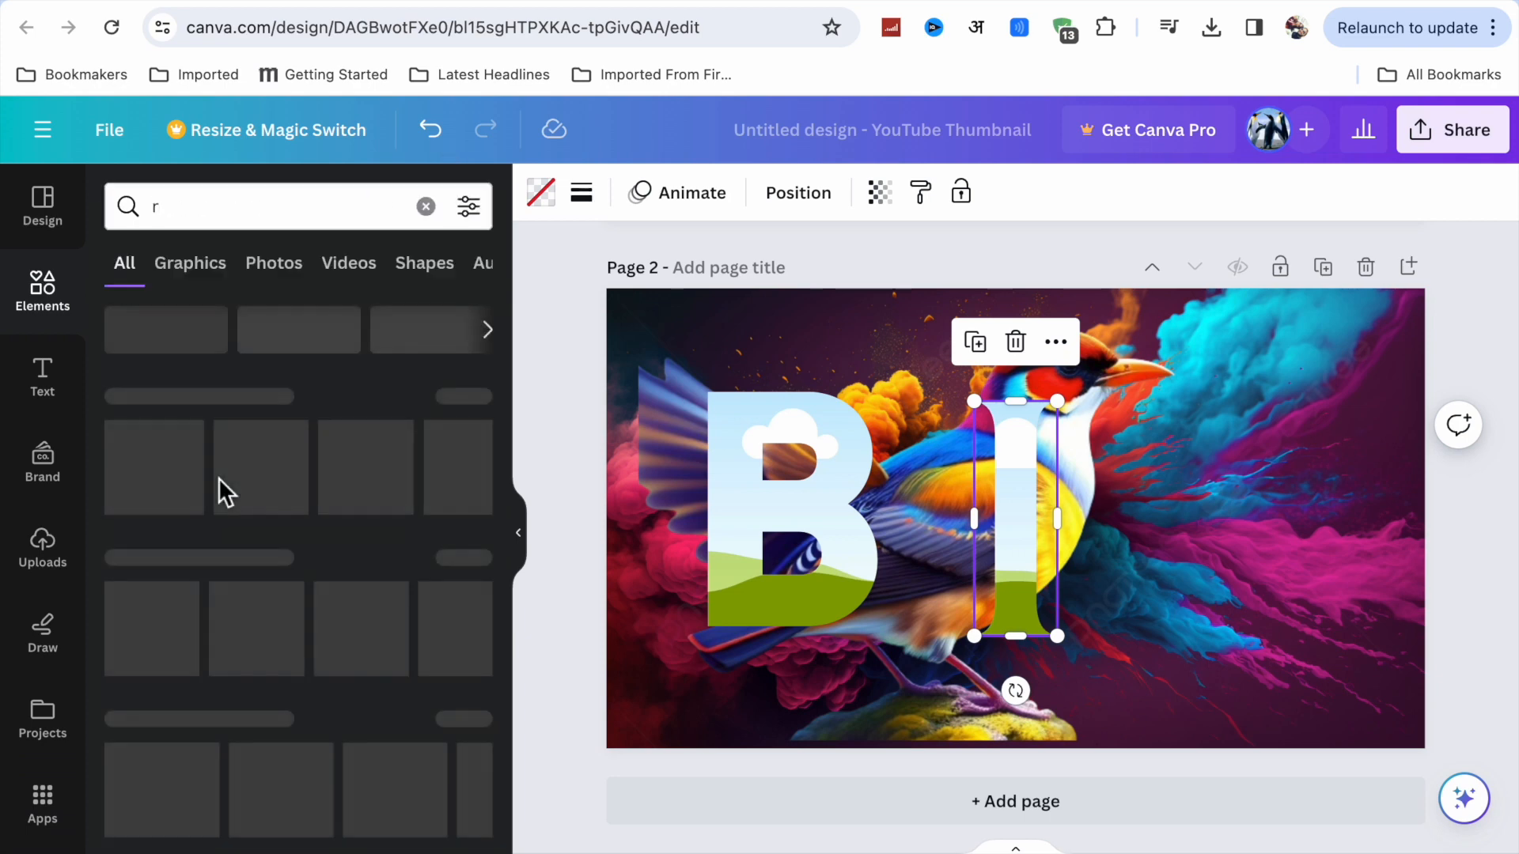
click(169, 667)
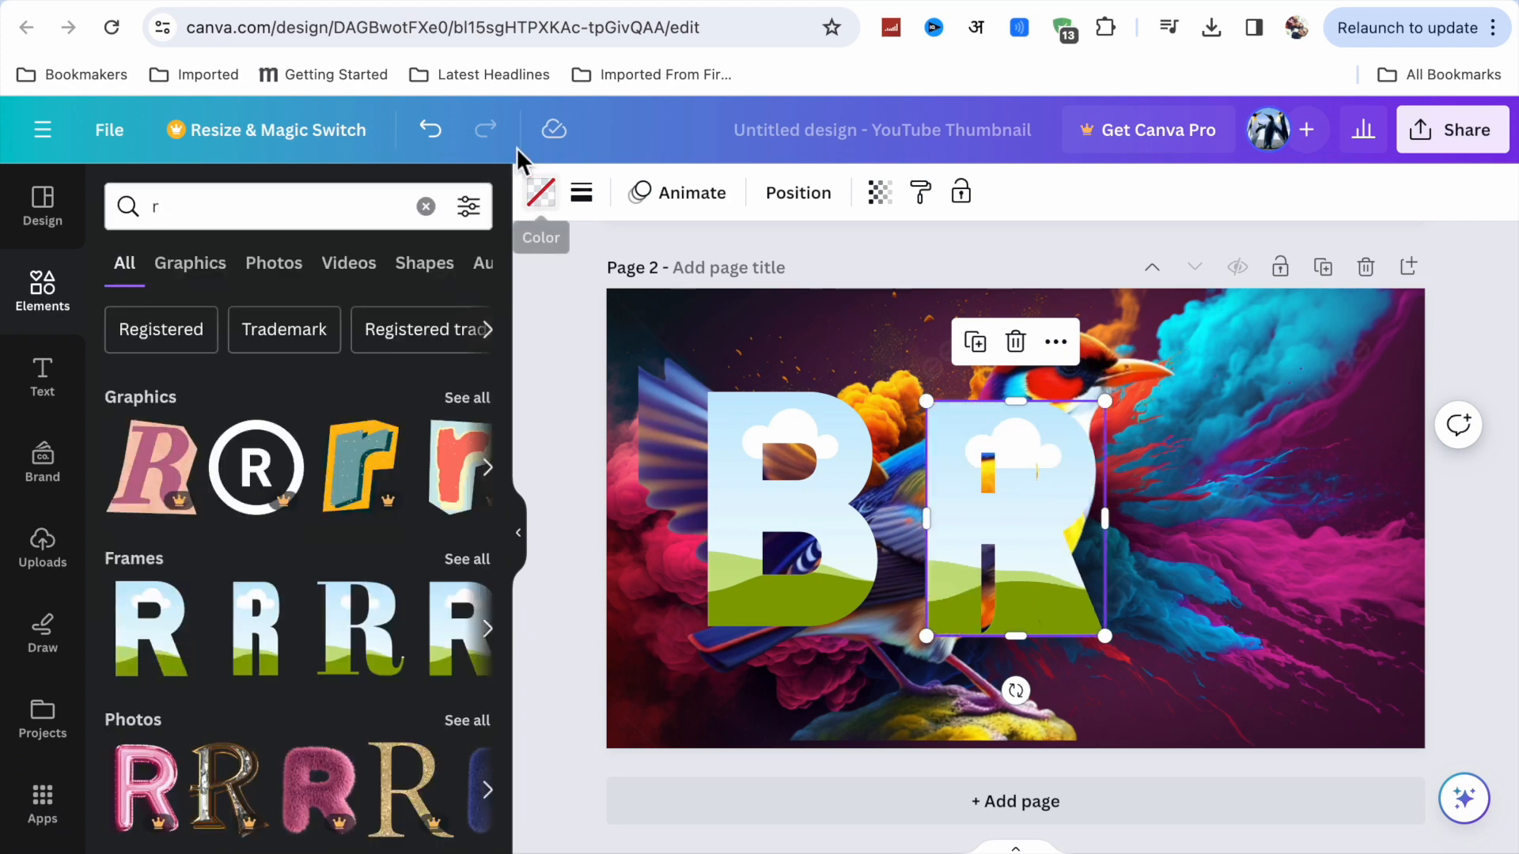
click(436, 214)
text(d)
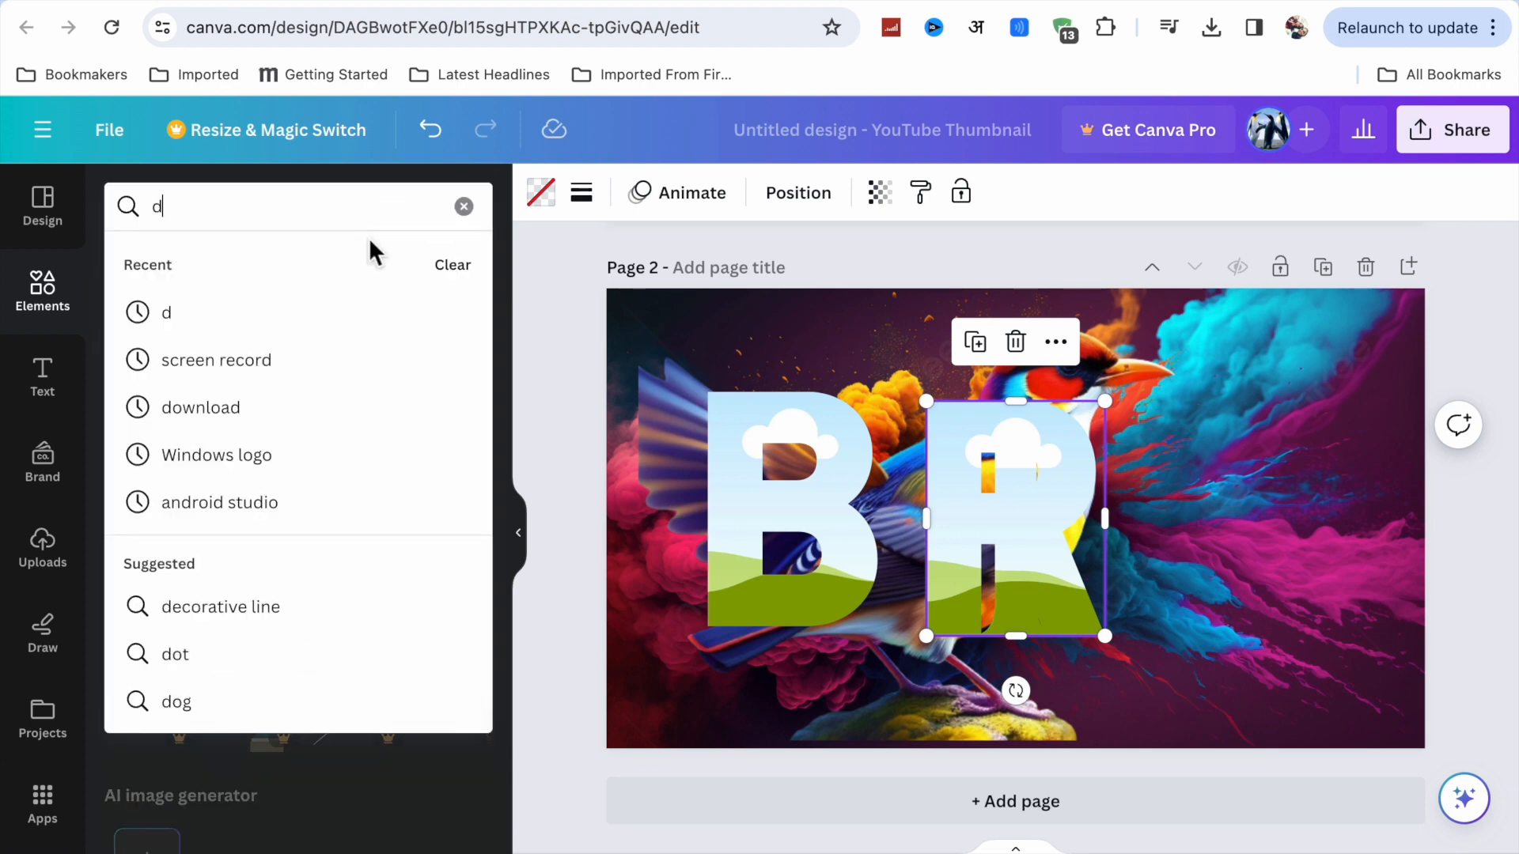
click(338, 296)
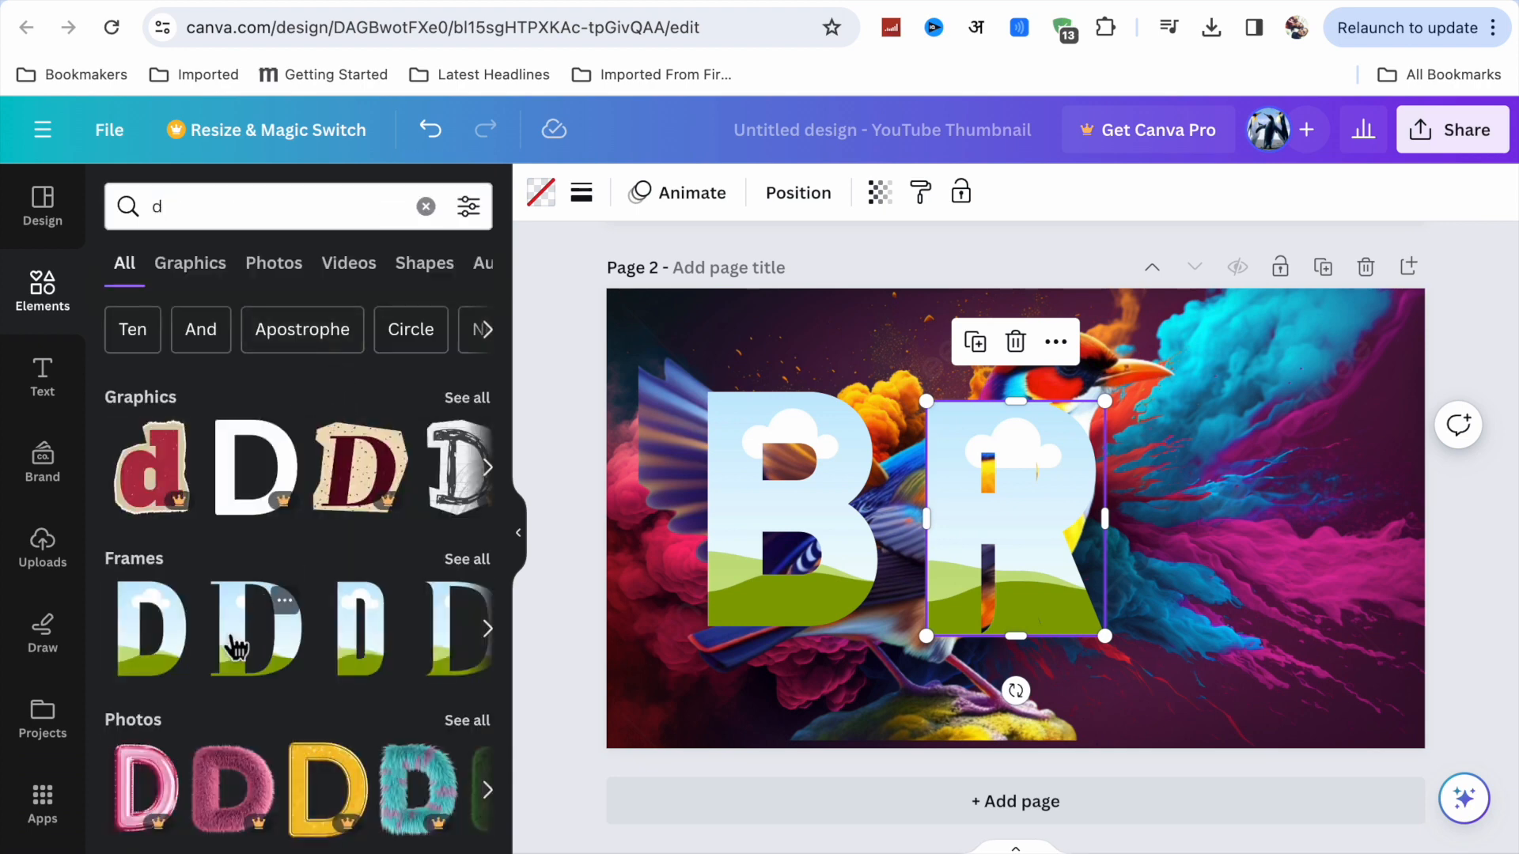
drag(261, 651, 1212, 529)
Arrange the four letter frames in one aligned row across page 2 so that they spell BIRD
drag(1039, 545, 1170, 544)
drag(1025, 546, 953, 535)
drag(1129, 525, 1085, 519)
drag(1304, 535, 1290, 546)
drag(809, 545, 771, 546)
drag(932, 535, 940, 538)
click(1054, 532)
drag(1255, 541, 1256, 531)
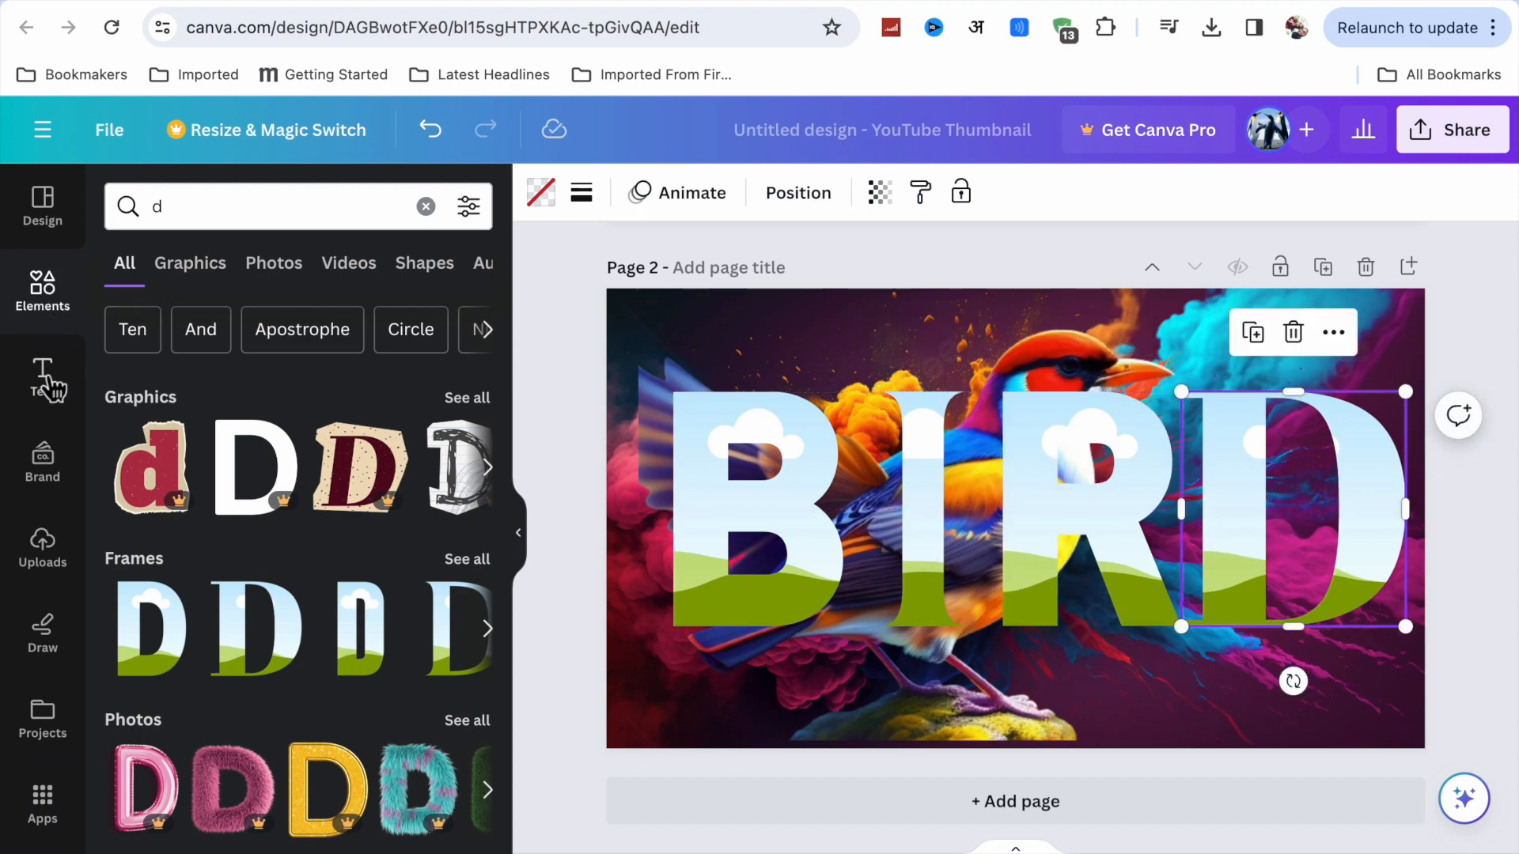
Fill each of the four letter frames with the uploaded image of the bird on powder smoke, and delete page 2's background image
click(44, 577)
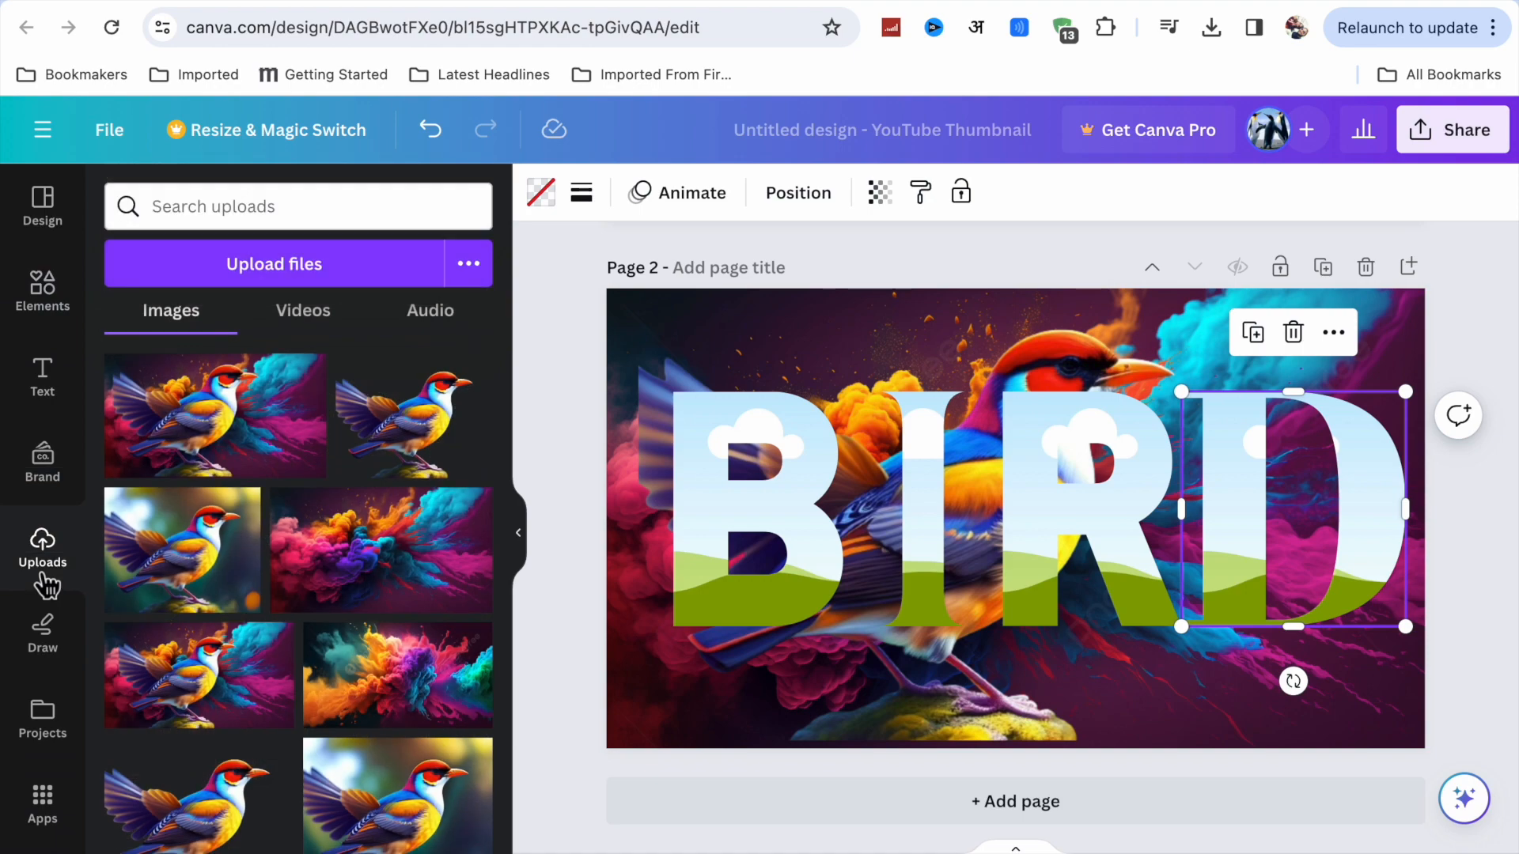
drag(207, 434, 688, 454)
drag(170, 399, 916, 457)
drag(279, 451, 1033, 457)
drag(138, 392, 1228, 424)
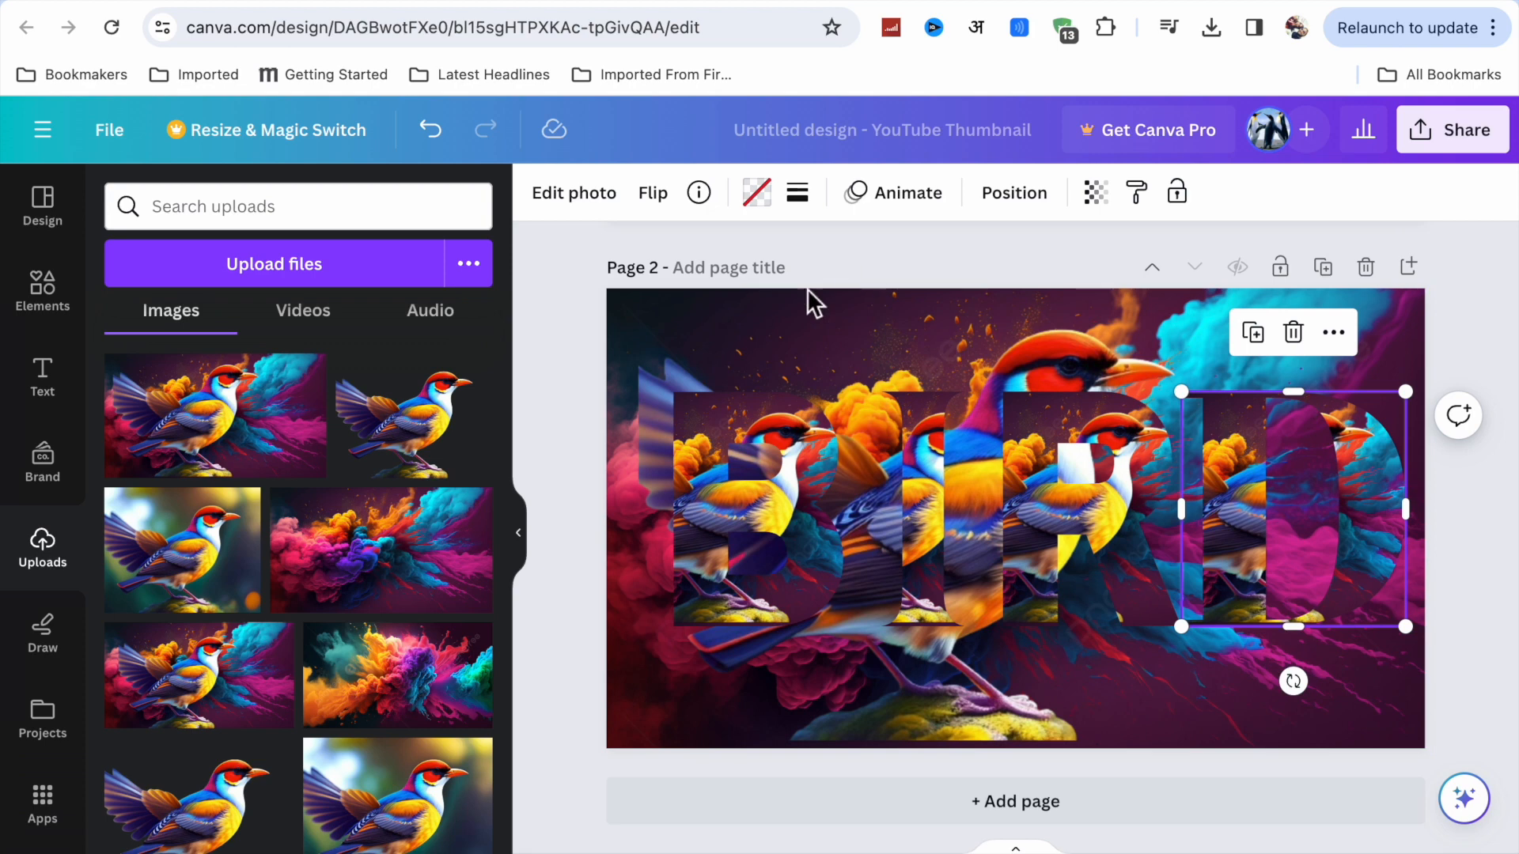
click(775, 323)
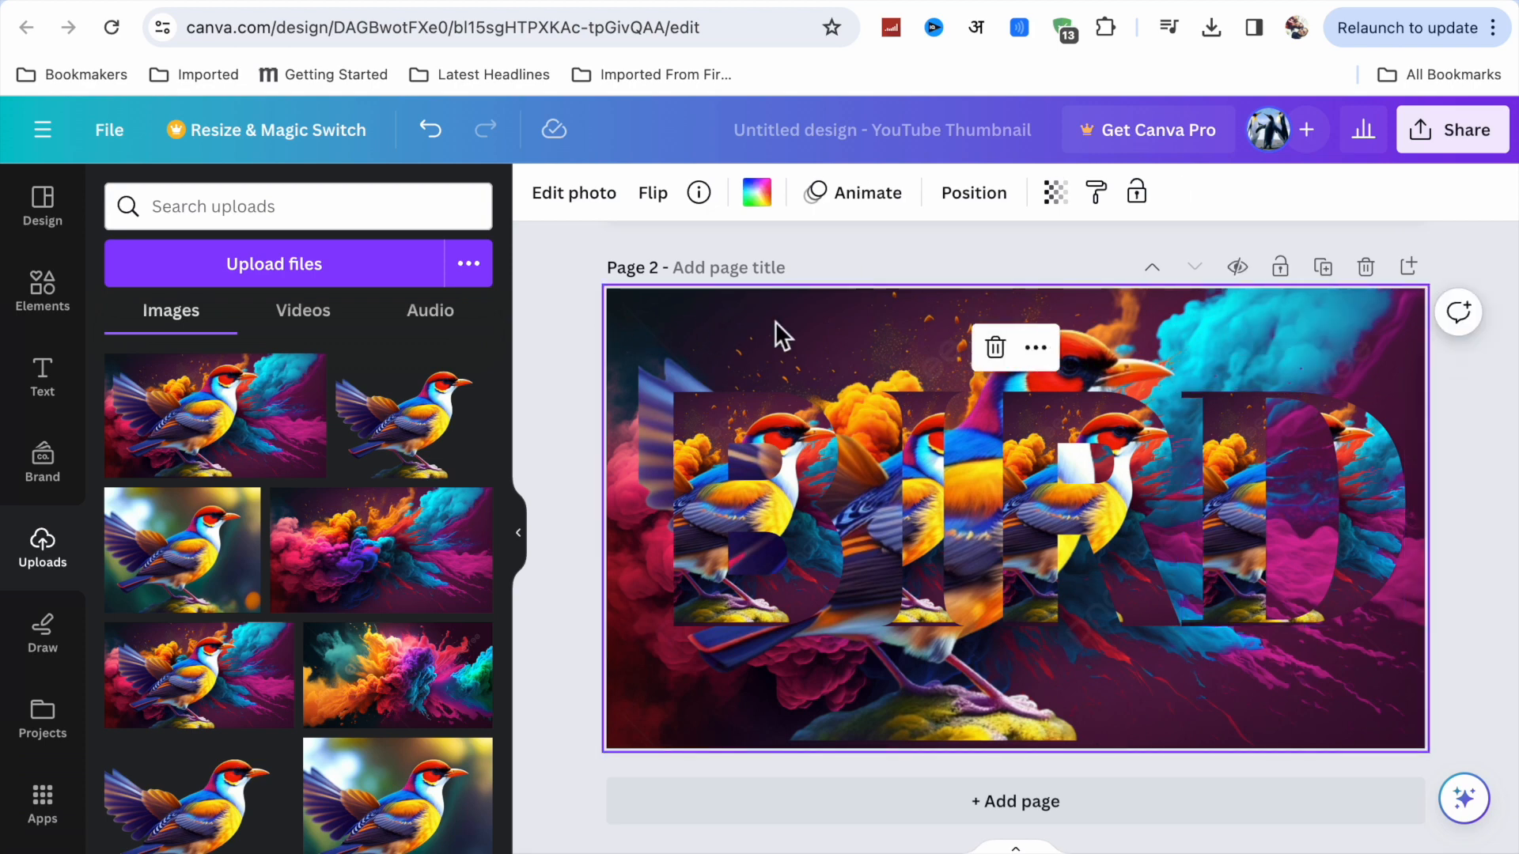
click(993, 348)
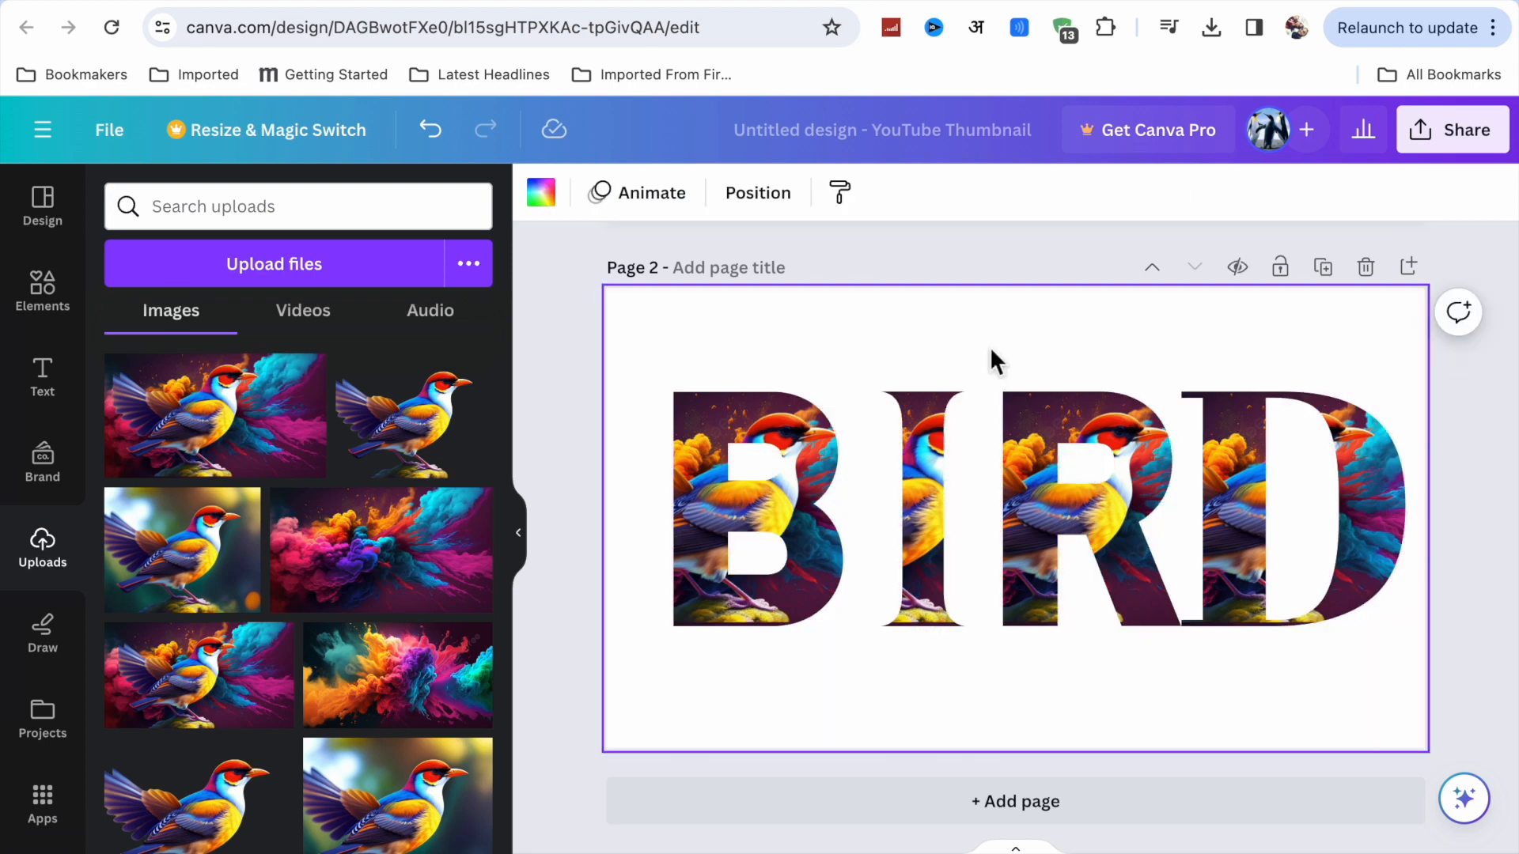
Even out the letter spacing in BIRD by shifting the I, R and D closer to the B along the same line
mouse_move(1060, 463)
mouse_down()
mouse_move(1043, 468)
mouse_move(1059, 468)
mouse_up()
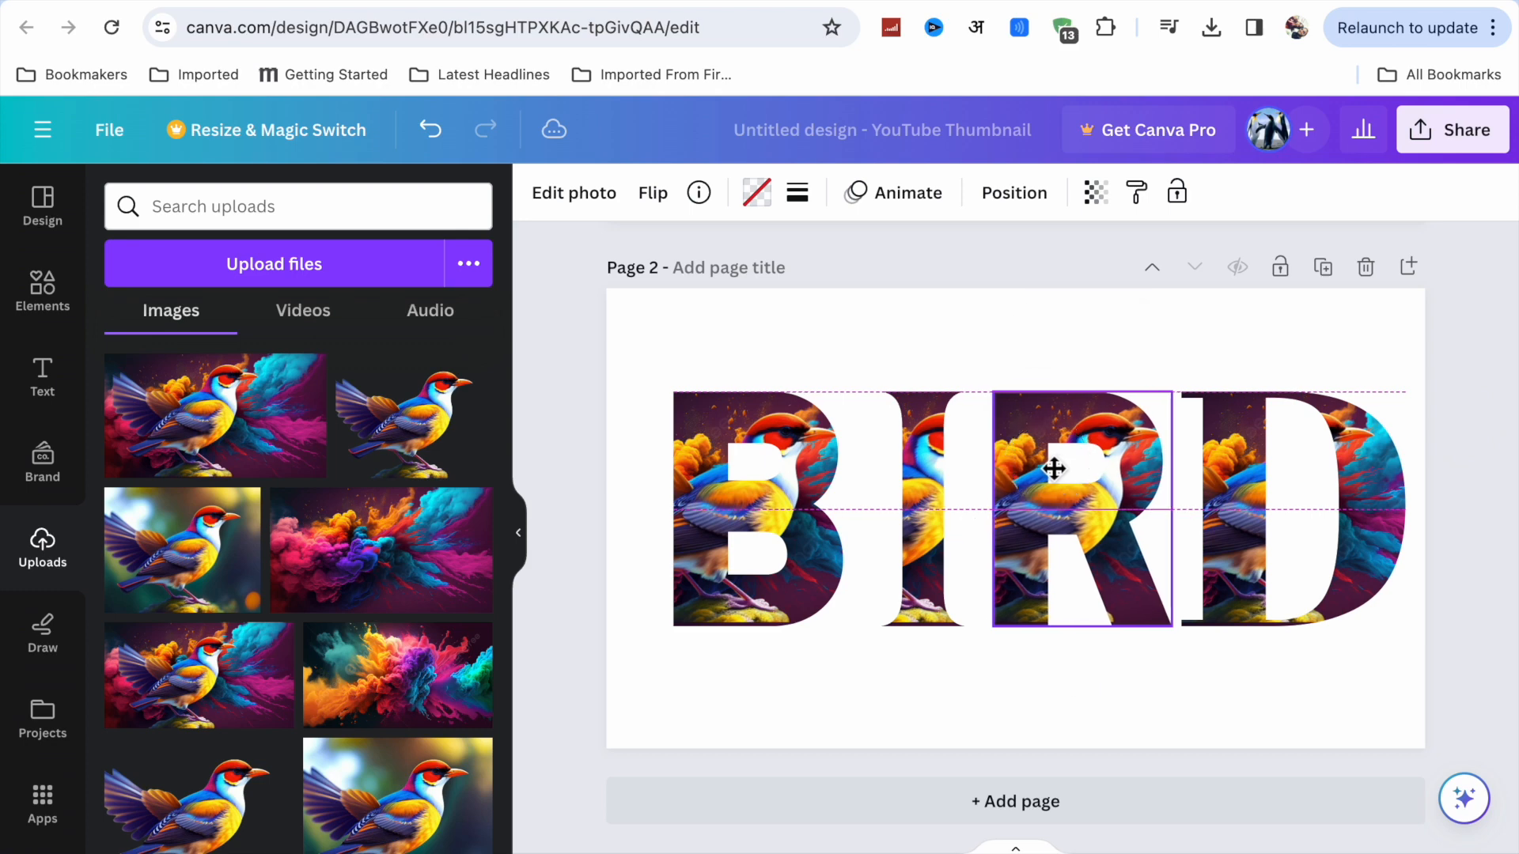
click(1264, 487)
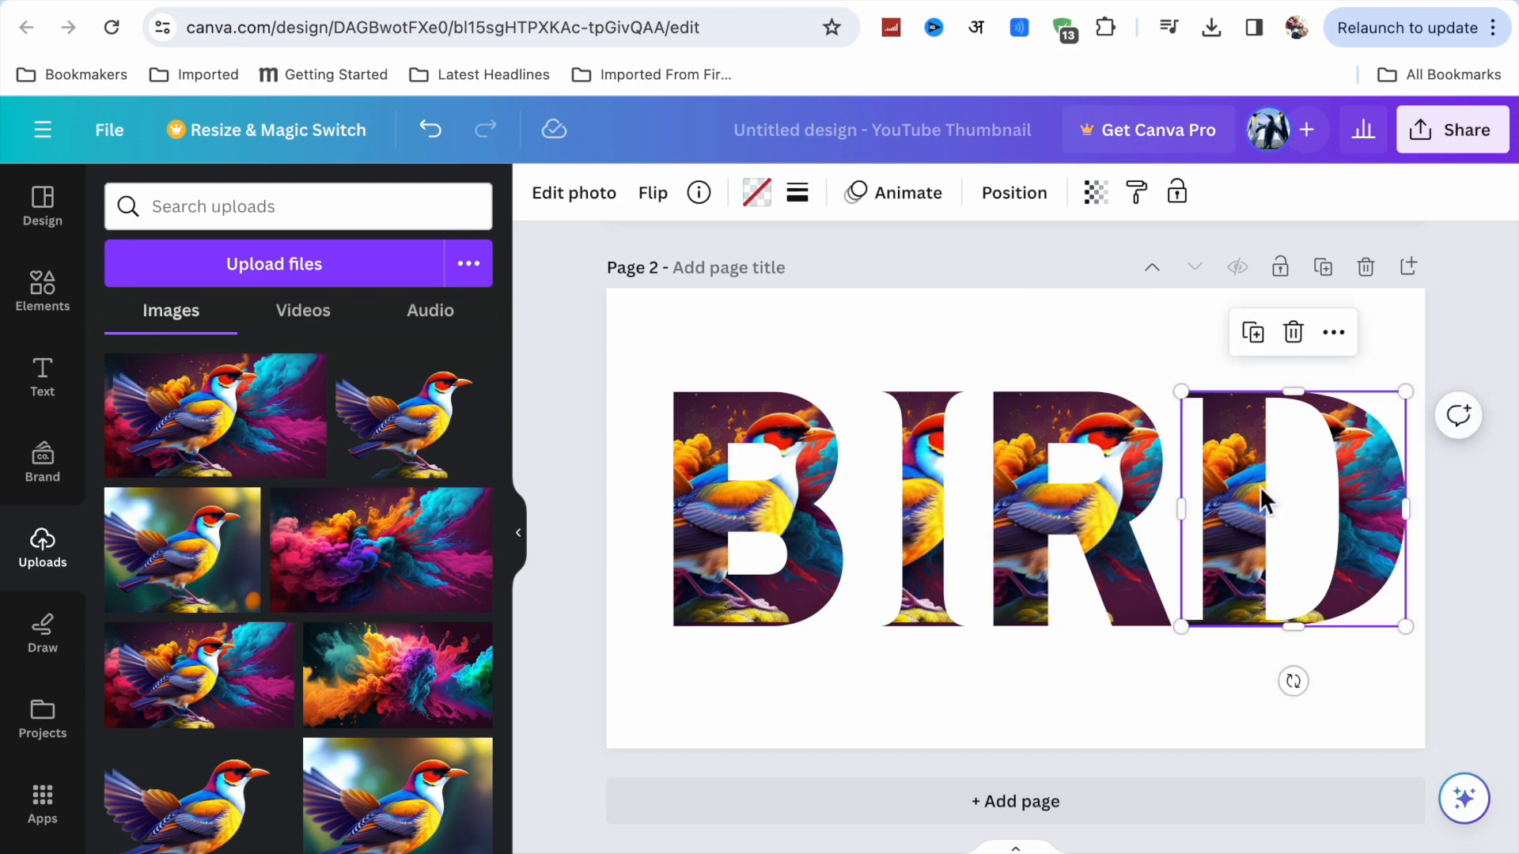
drag(911, 497, 891, 497)
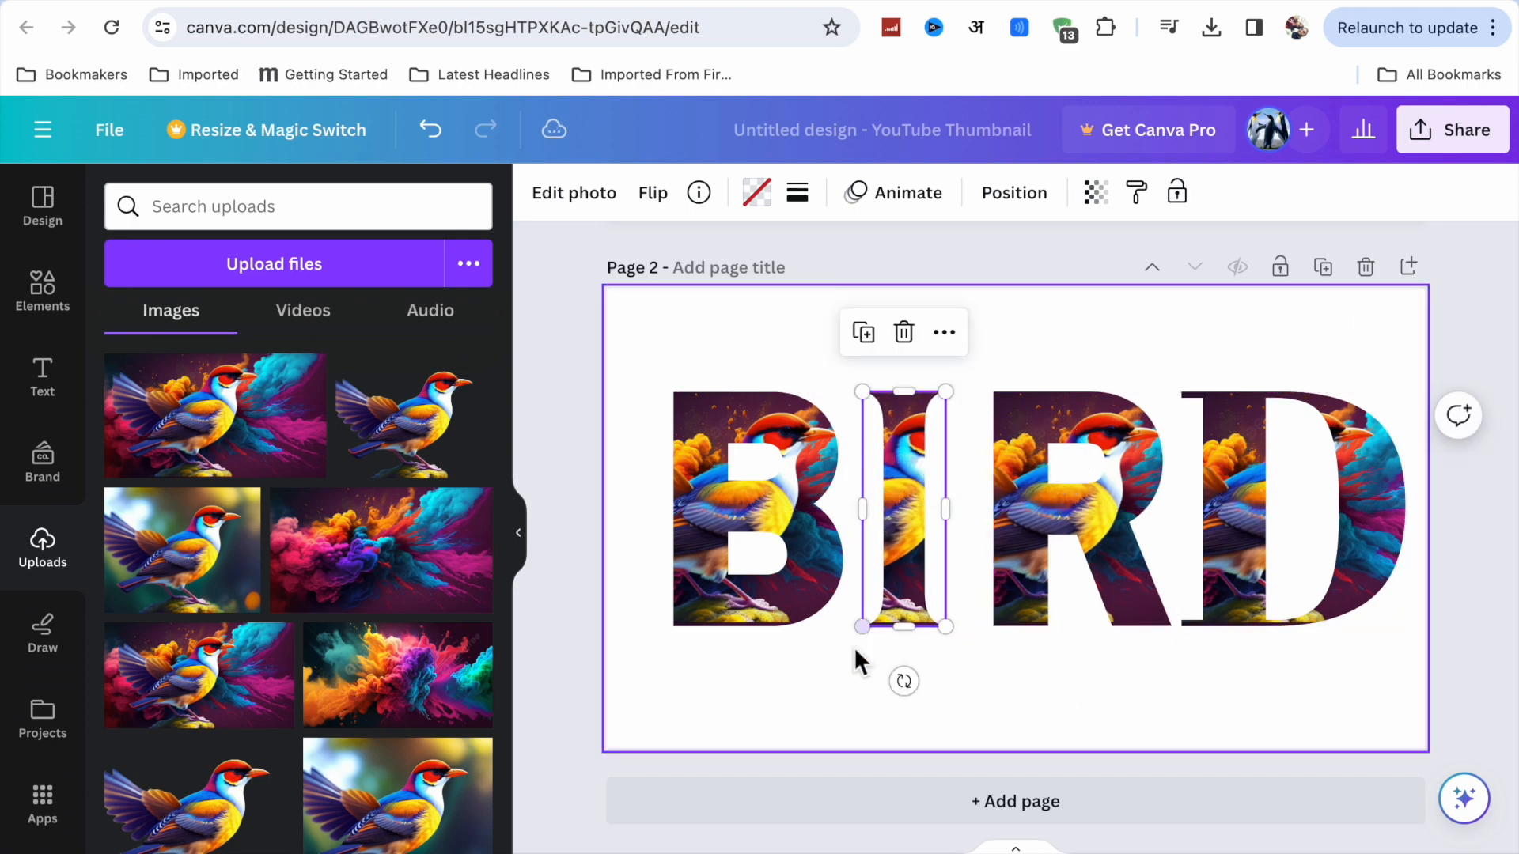
mouse_move(864, 625)
mouse_down()
mouse_move(858, 637)
mouse_move(863, 625)
mouse_up()
drag(1061, 515, 1057, 514)
drag(1282, 519, 1281, 506)
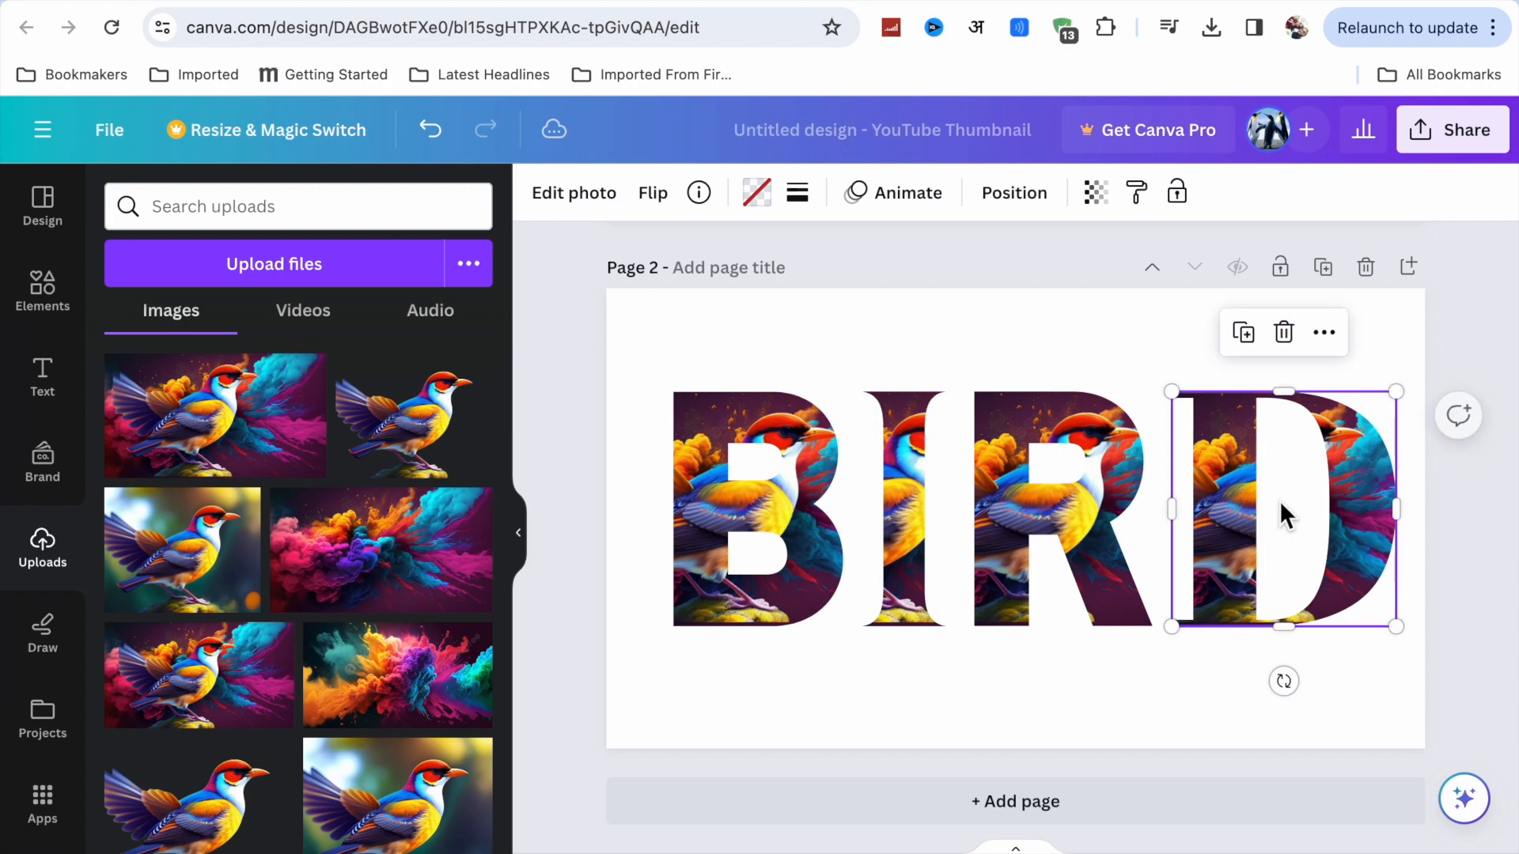
click(1084, 492)
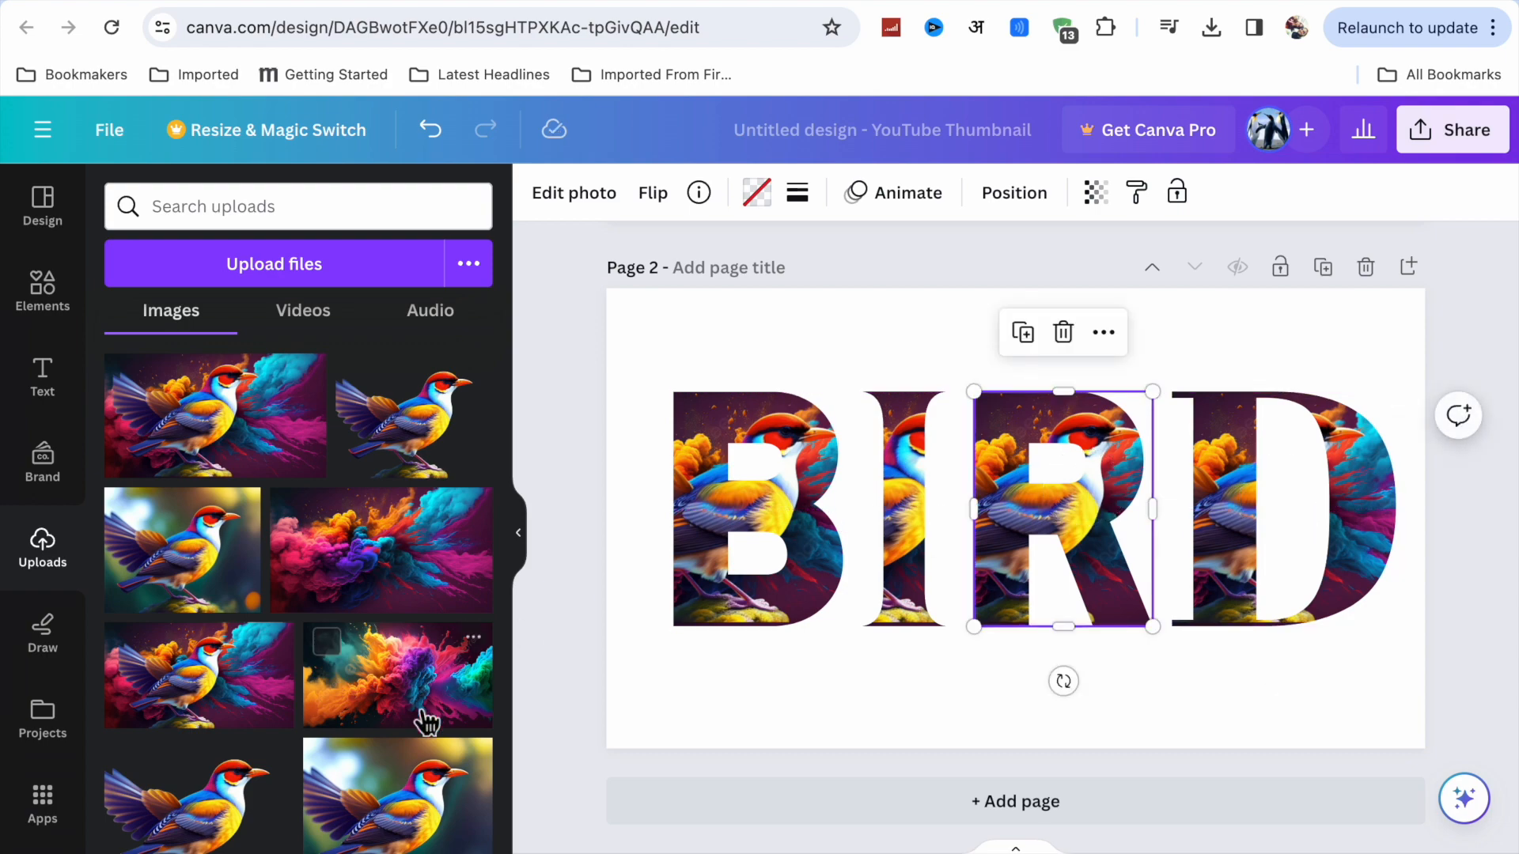
scroll(427, 722, down, 8)
scroll(412, 723, up, 3)
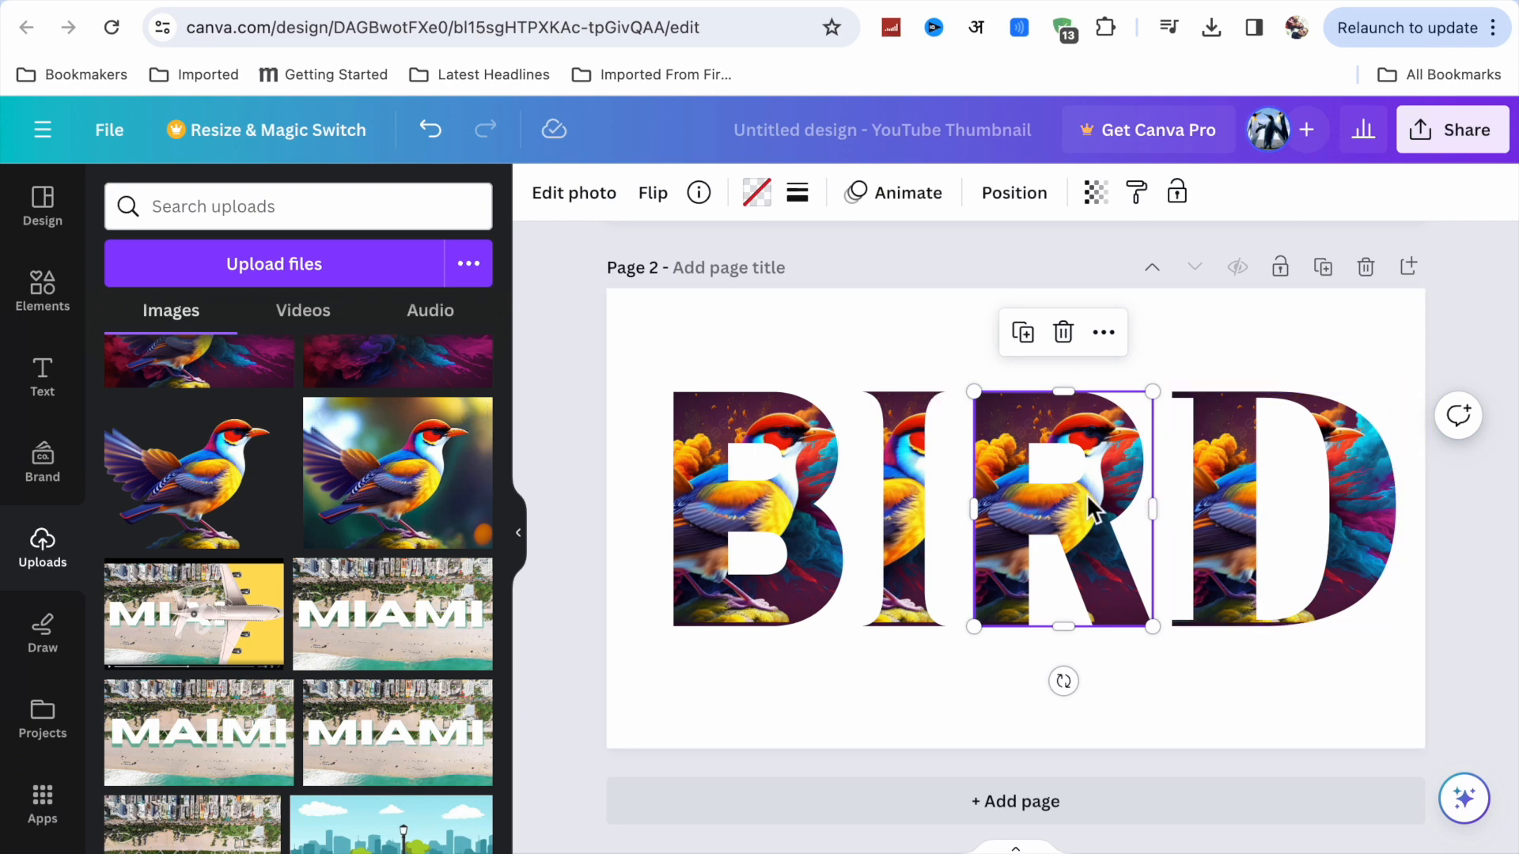
click(924, 355)
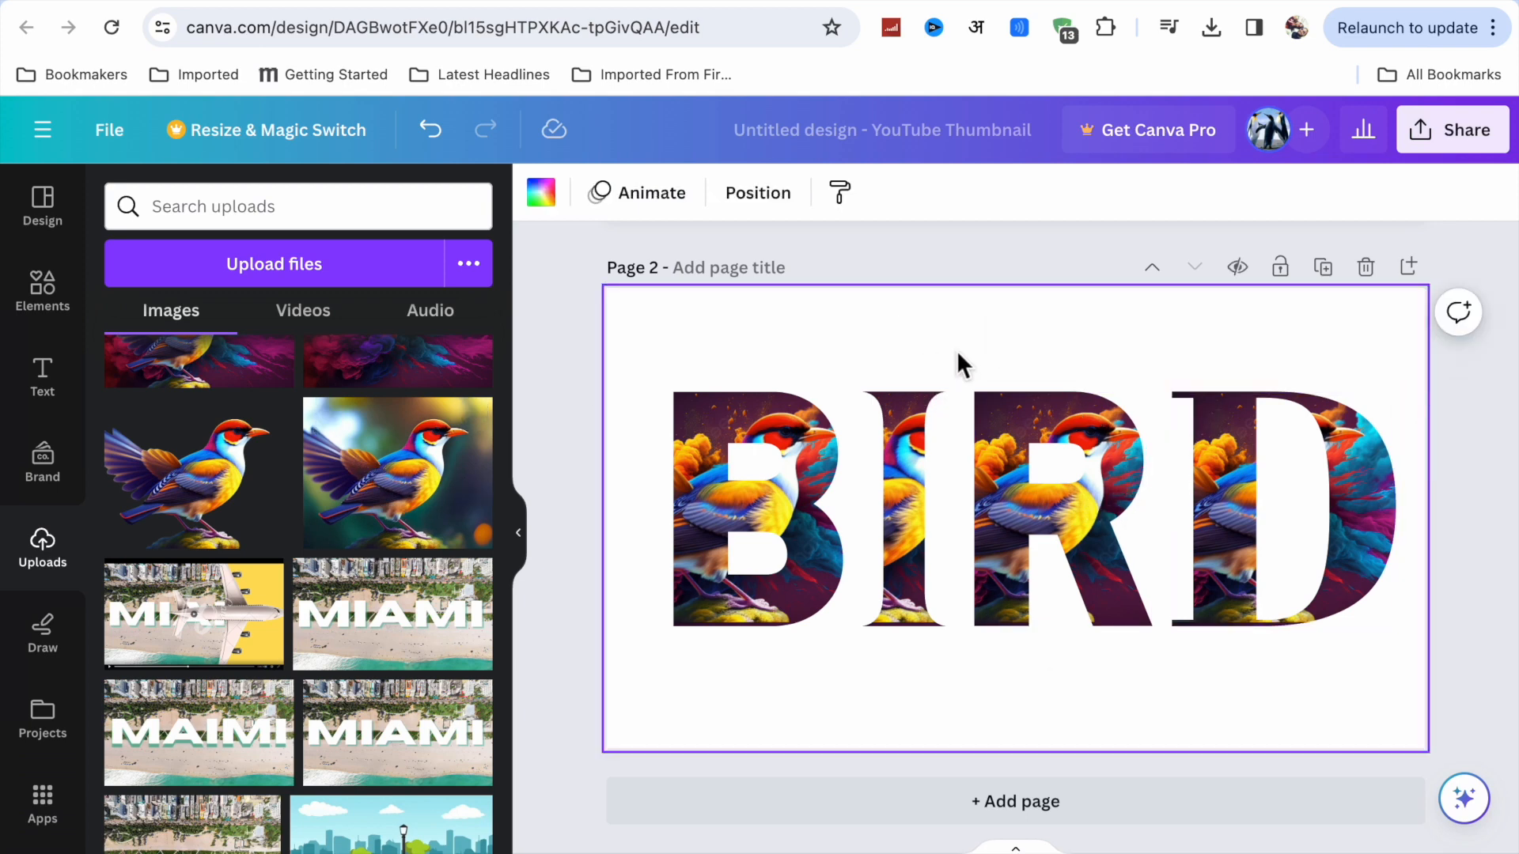
click(1044, 467)
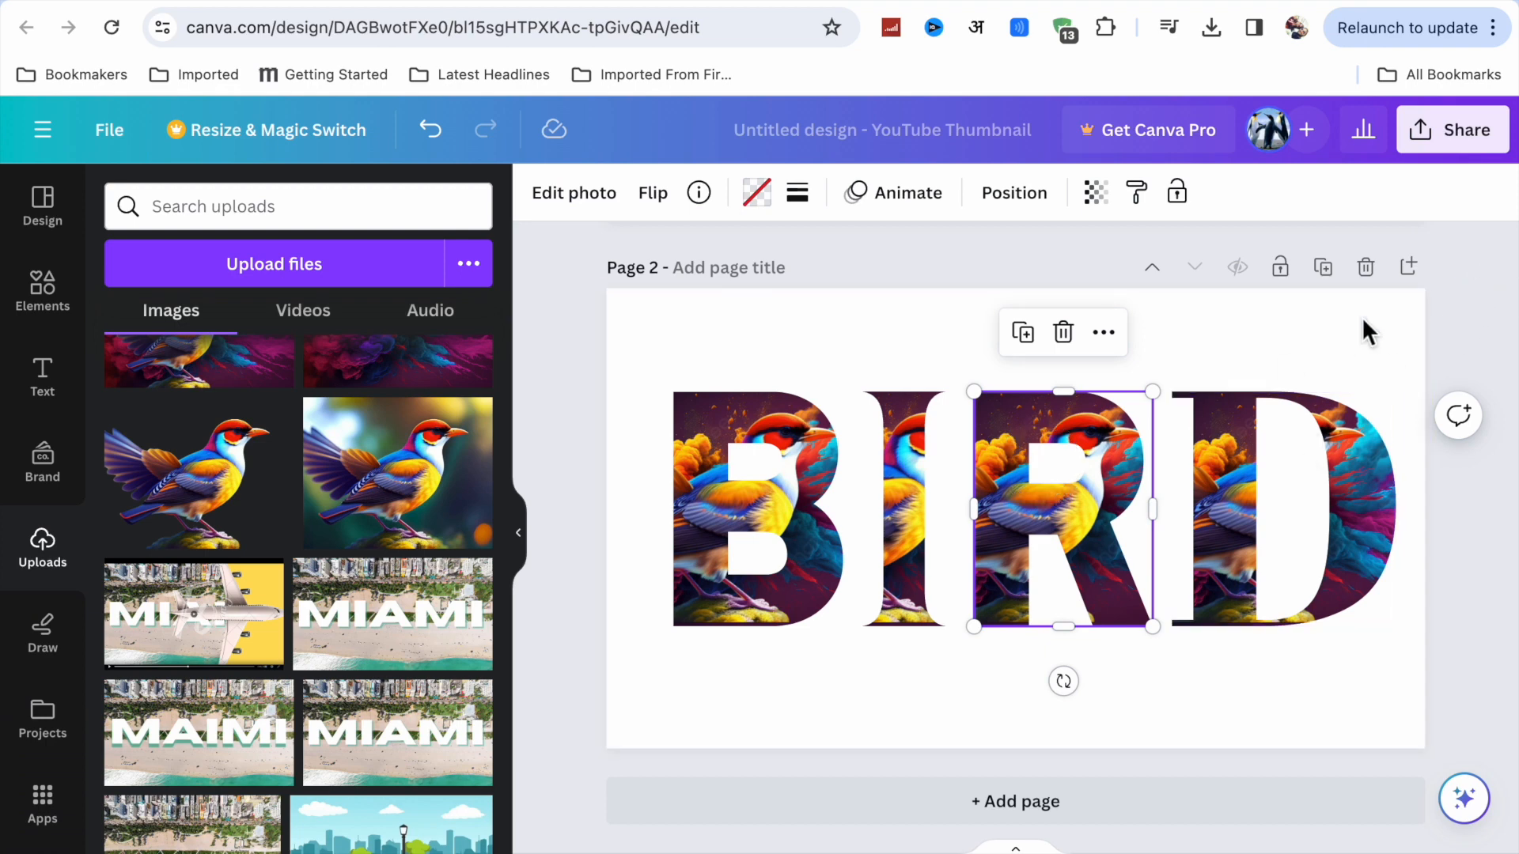
drag(723, 601, 754, 597)
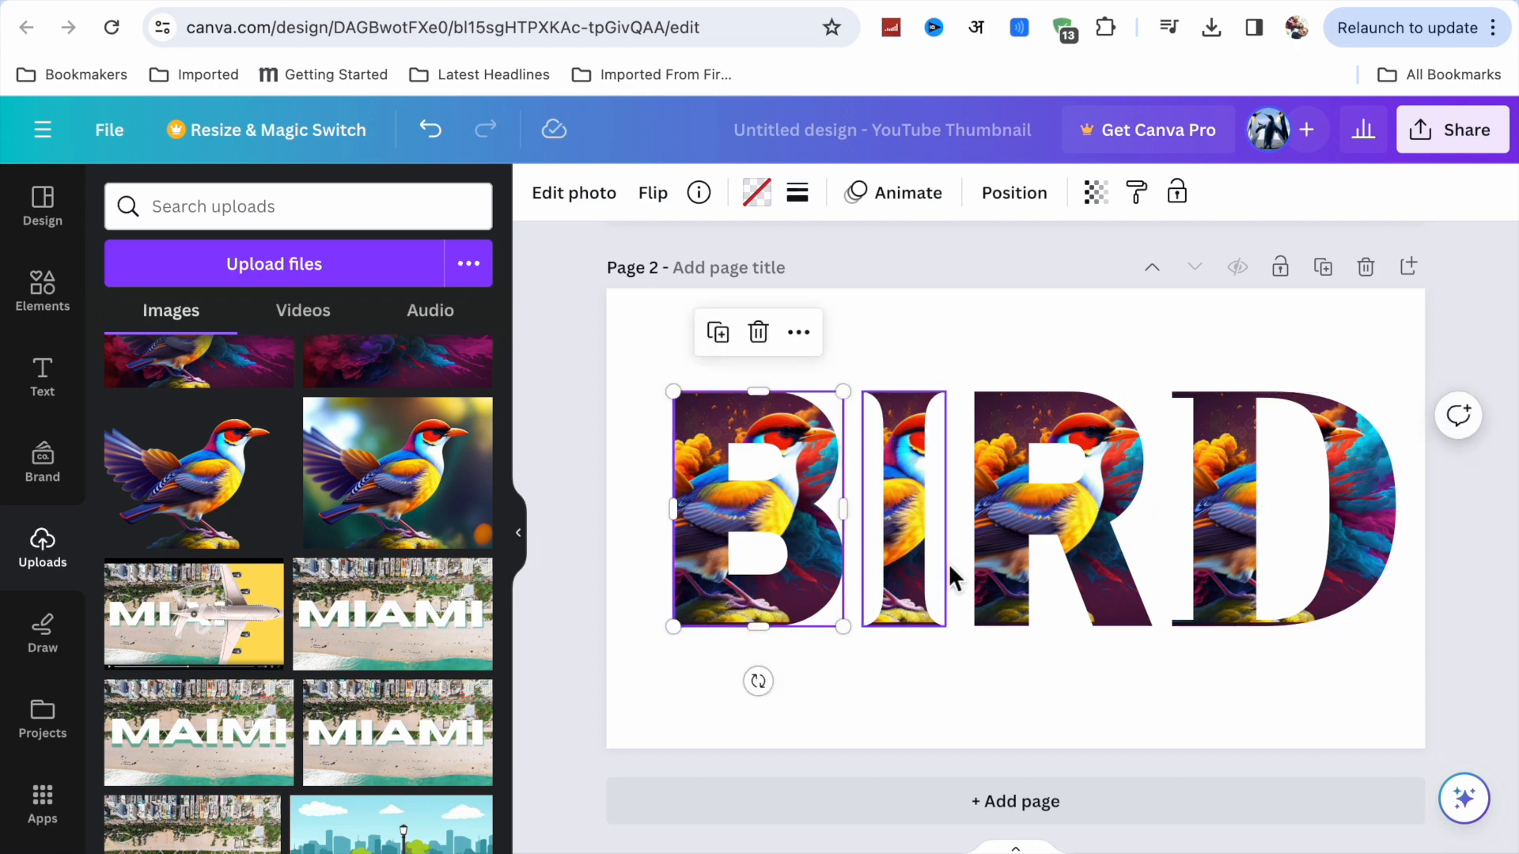